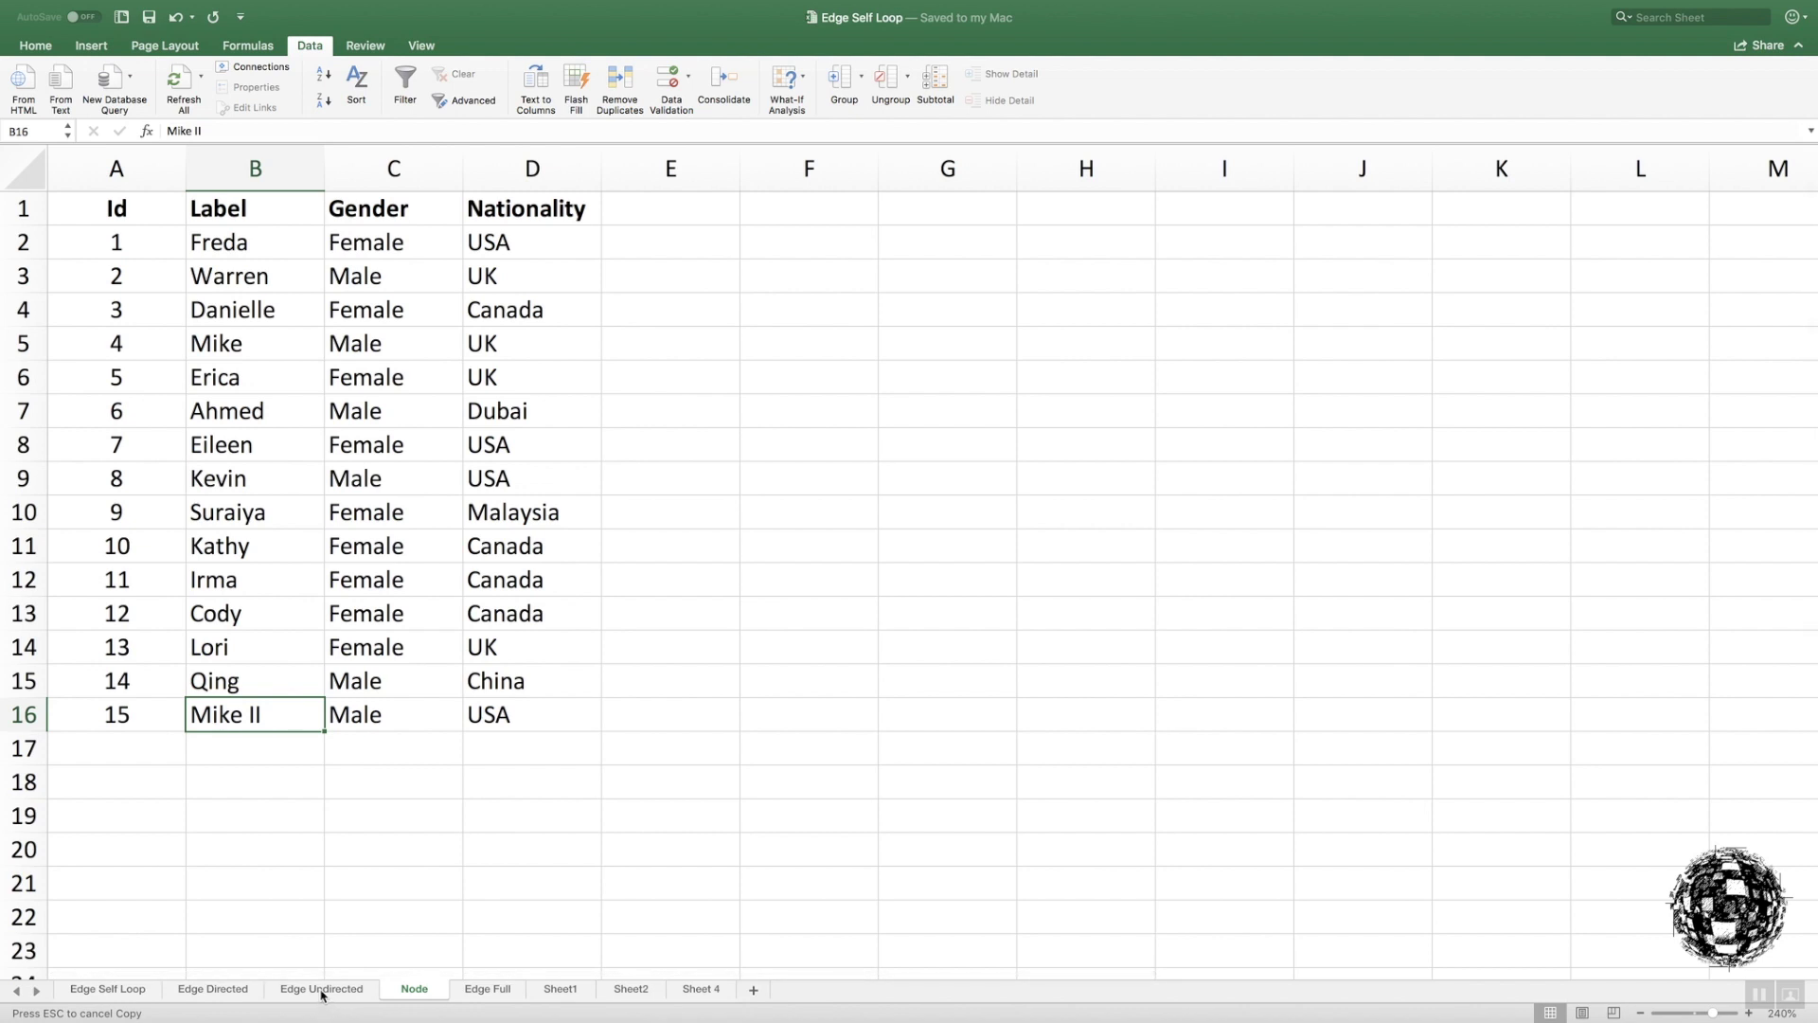
- Compare the Edge Undirected and Node sheets, ending on the Source/Target/From/To edge list
{"action": "left_click", "coordinate": [322, 990]}
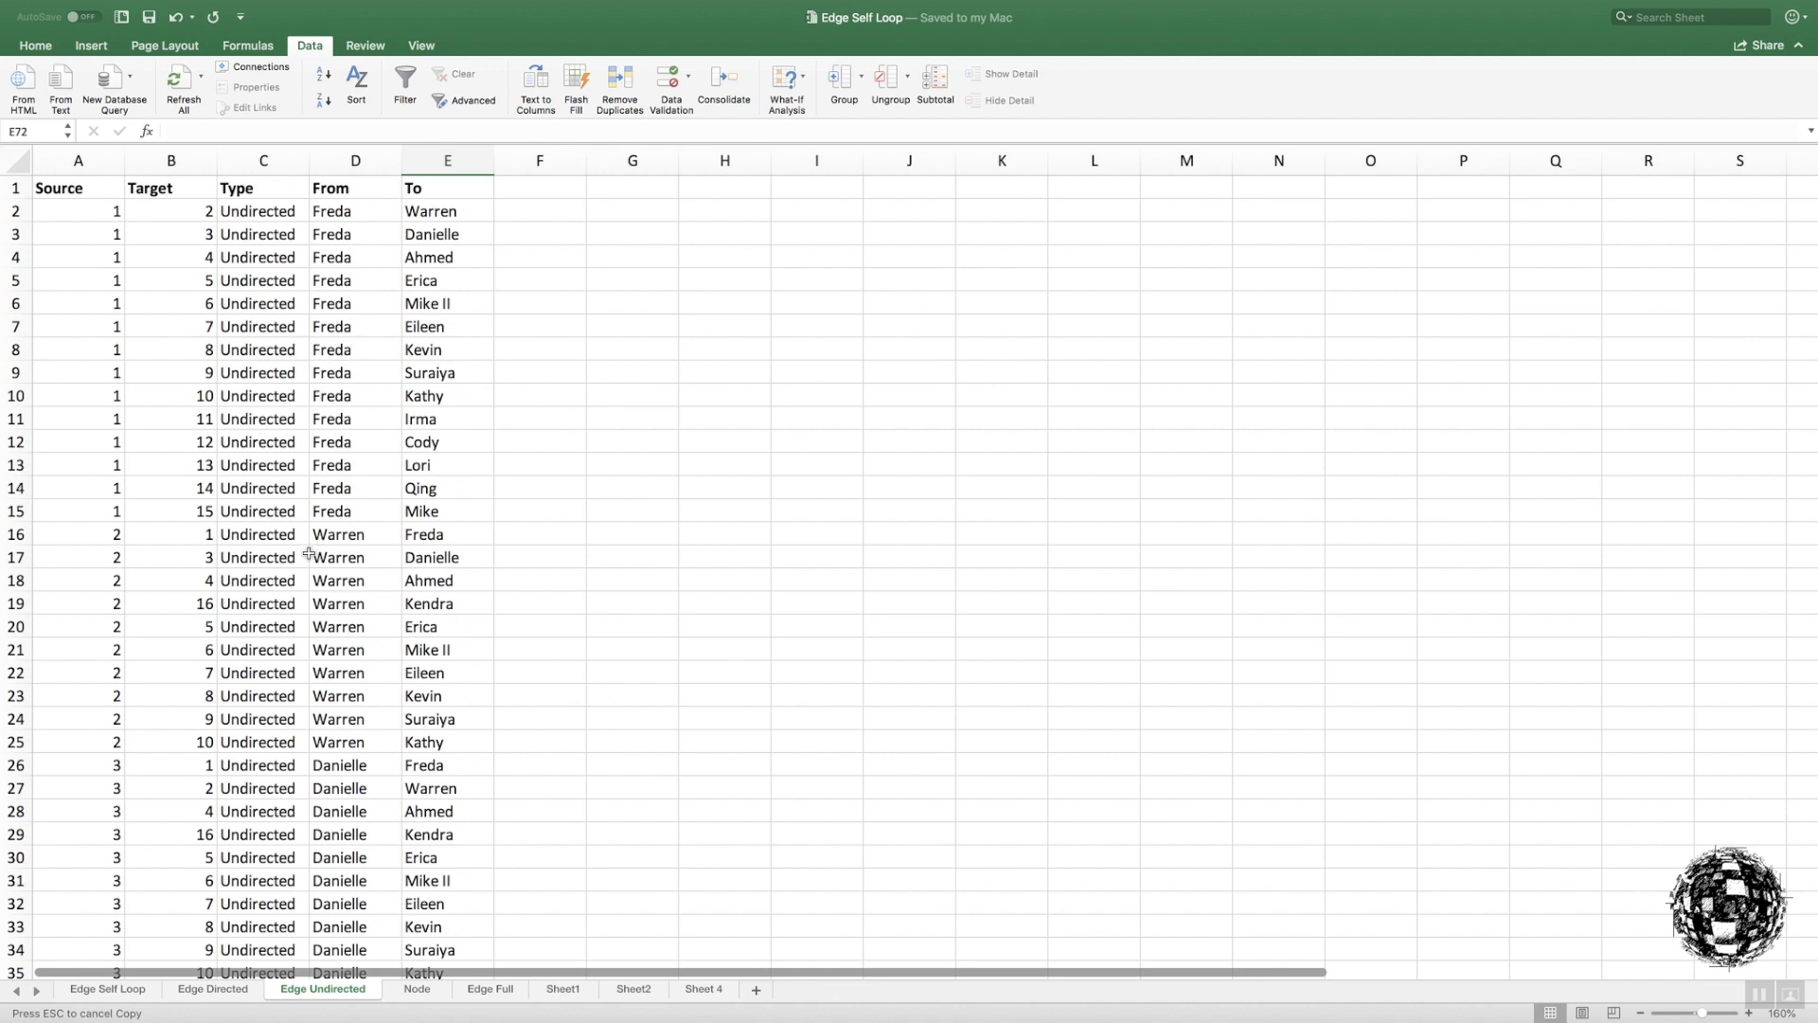
{"action": "left_click", "coordinate": [415, 989]}
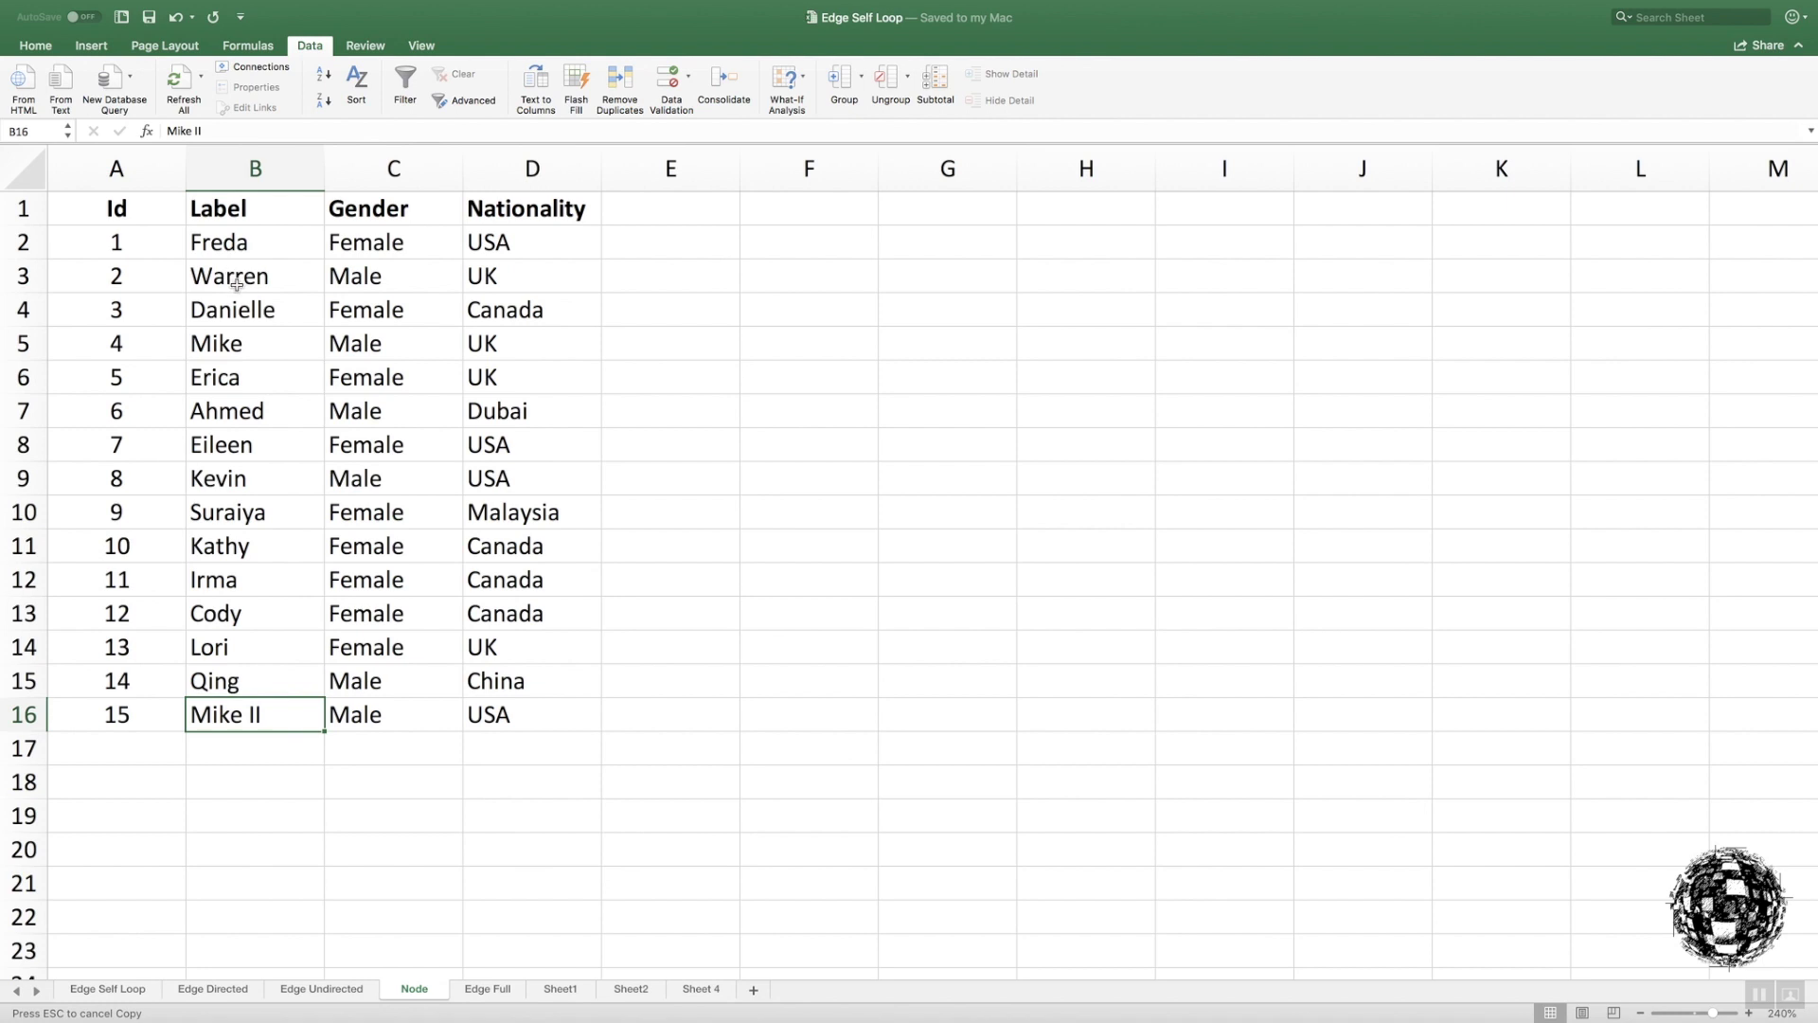
{"action": "left_click", "coordinate": [309, 991]}
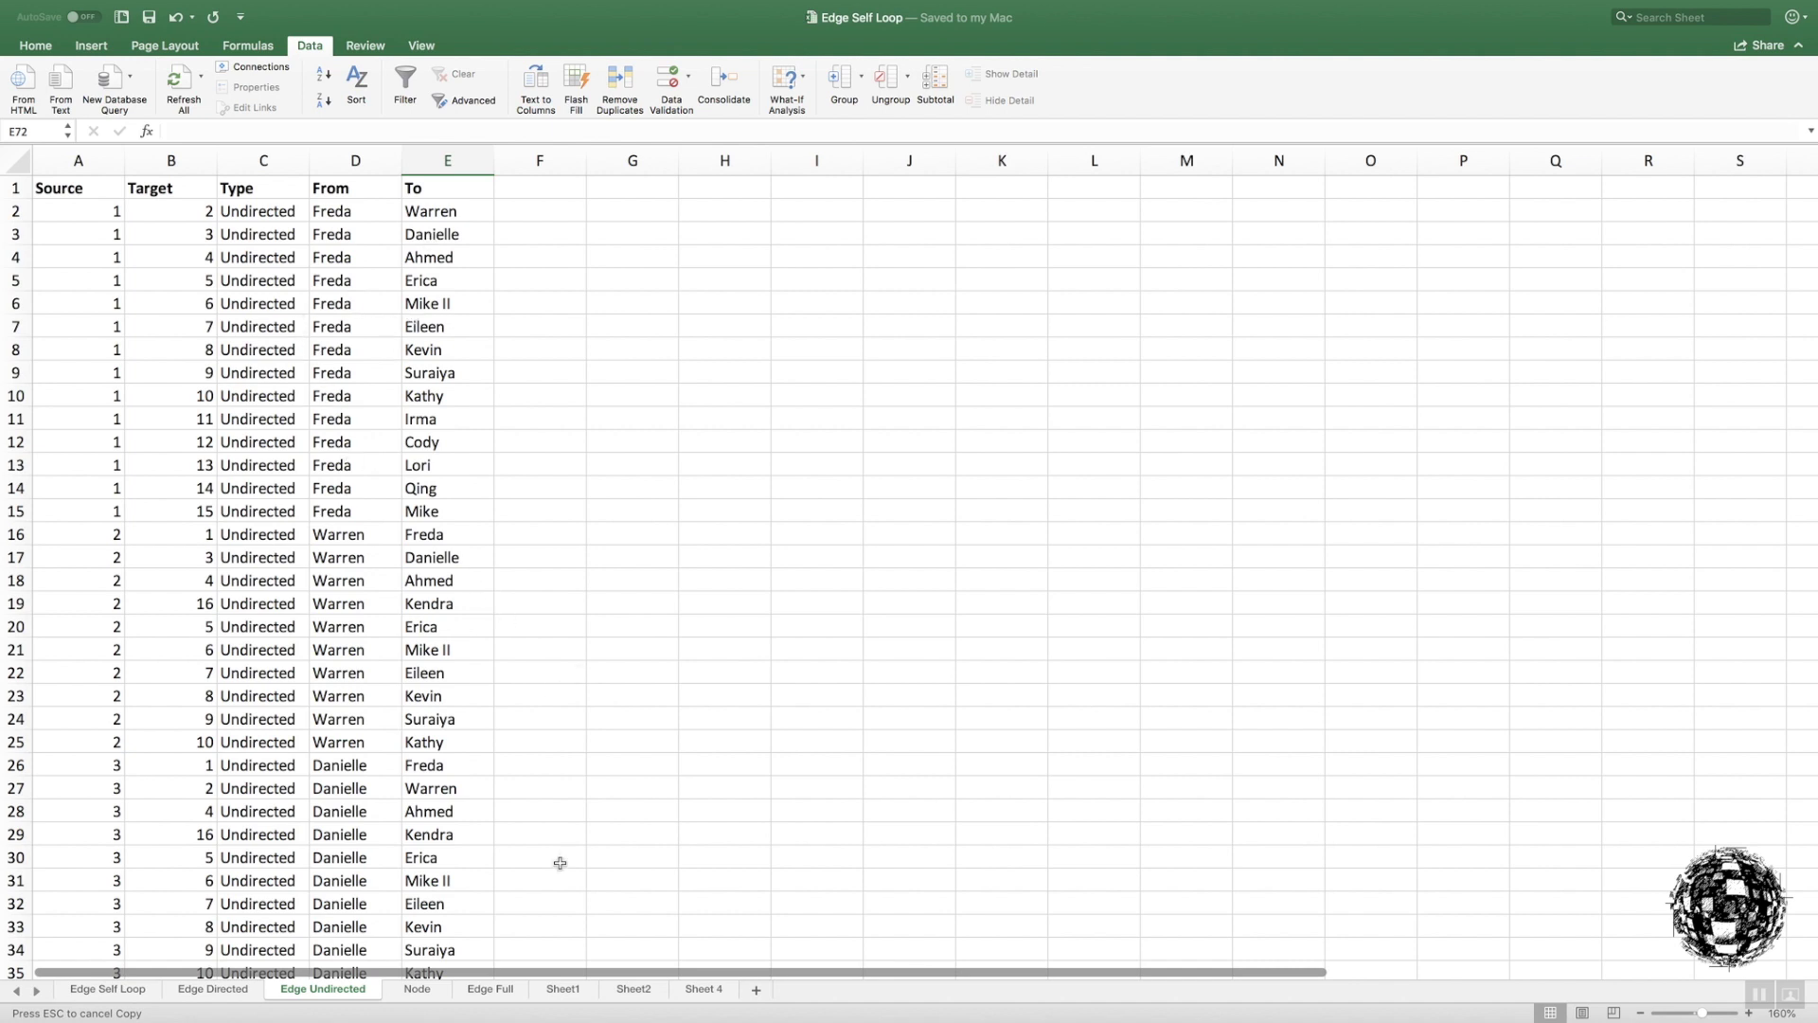
- Look through the Sheet 4, Edge Full and Edge Undirected sheets, ending on the 15-person Node sheet
{"action": "left_click", "coordinate": [703, 988]}
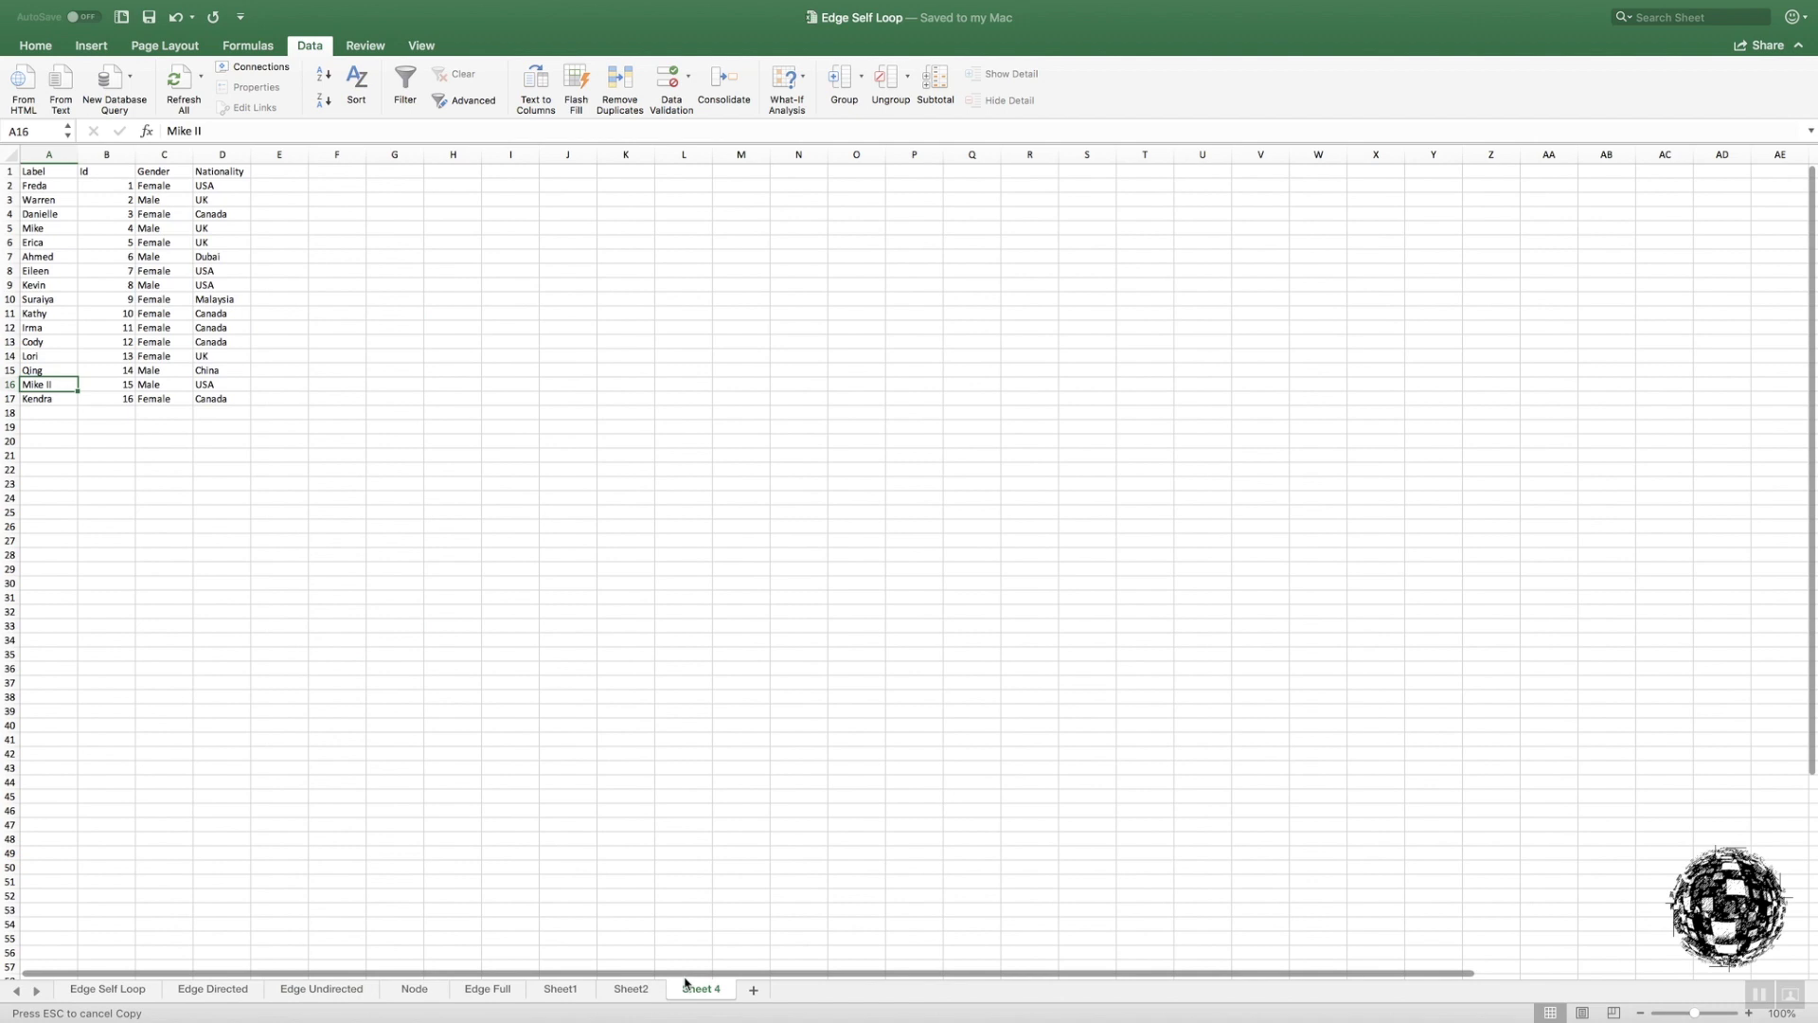
{"action": "left_click", "coordinate": [489, 988]}
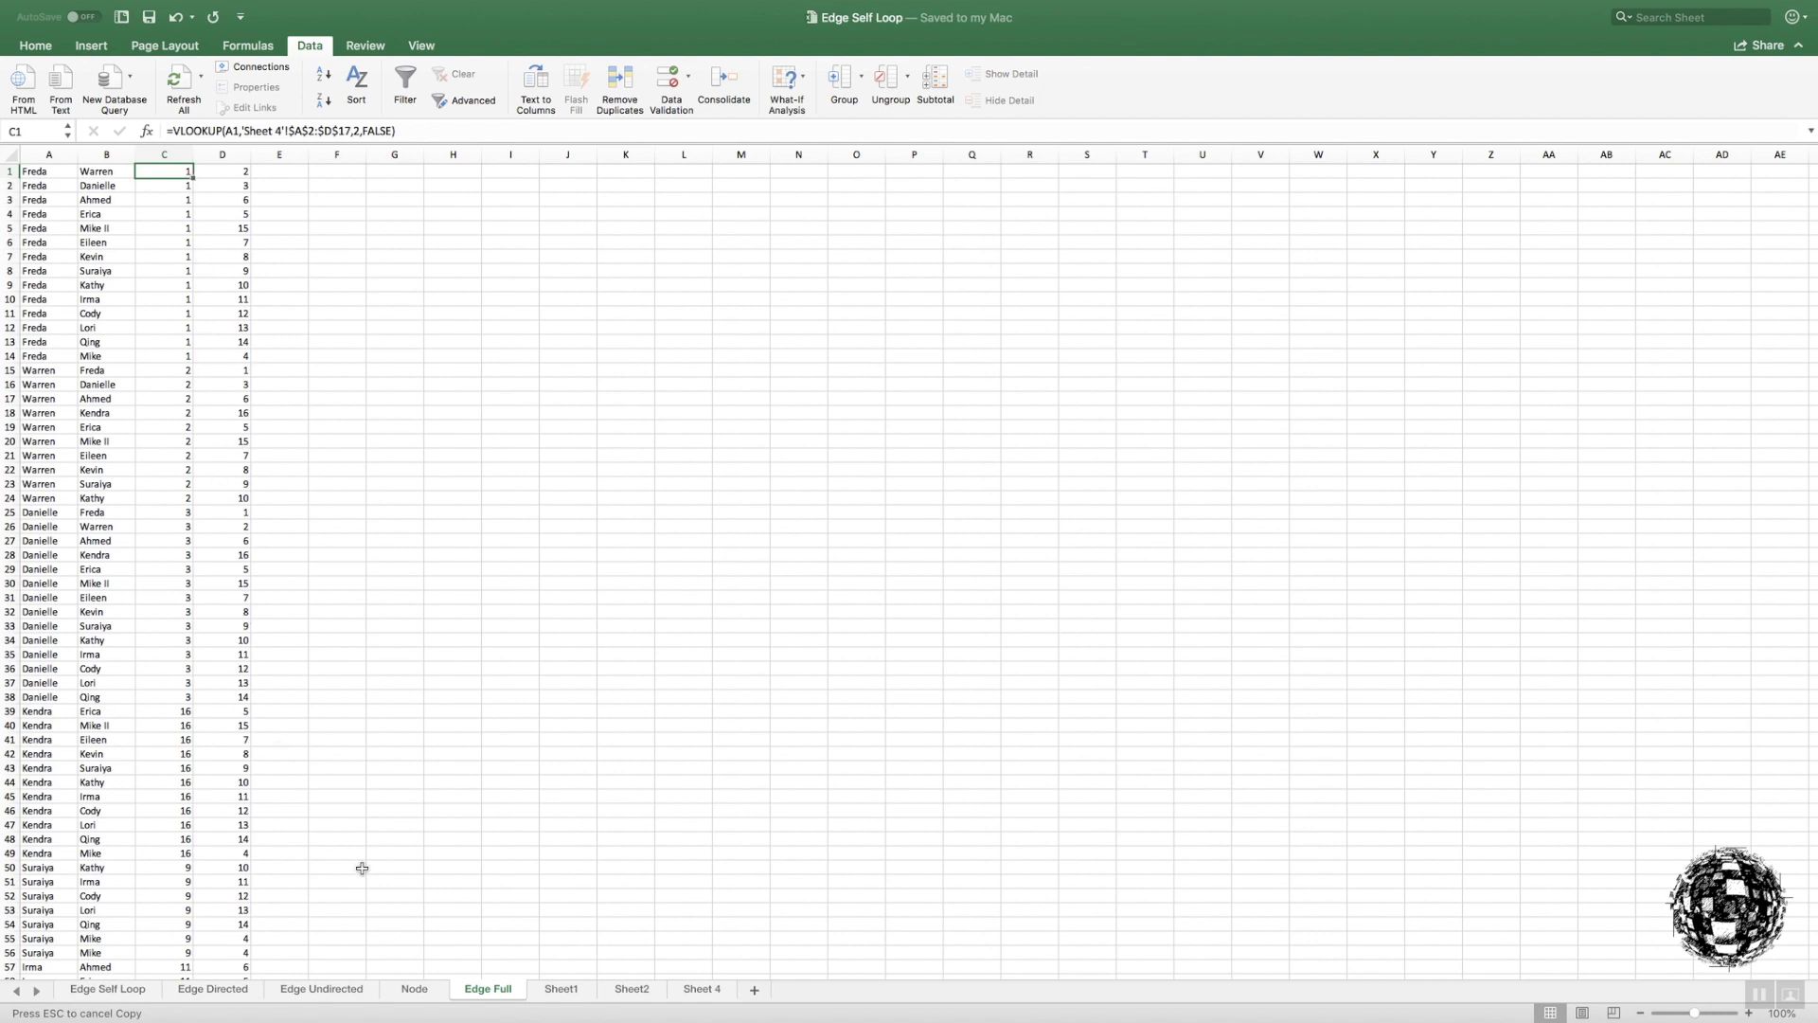
{"action": "left_click", "coordinate": [321, 989]}
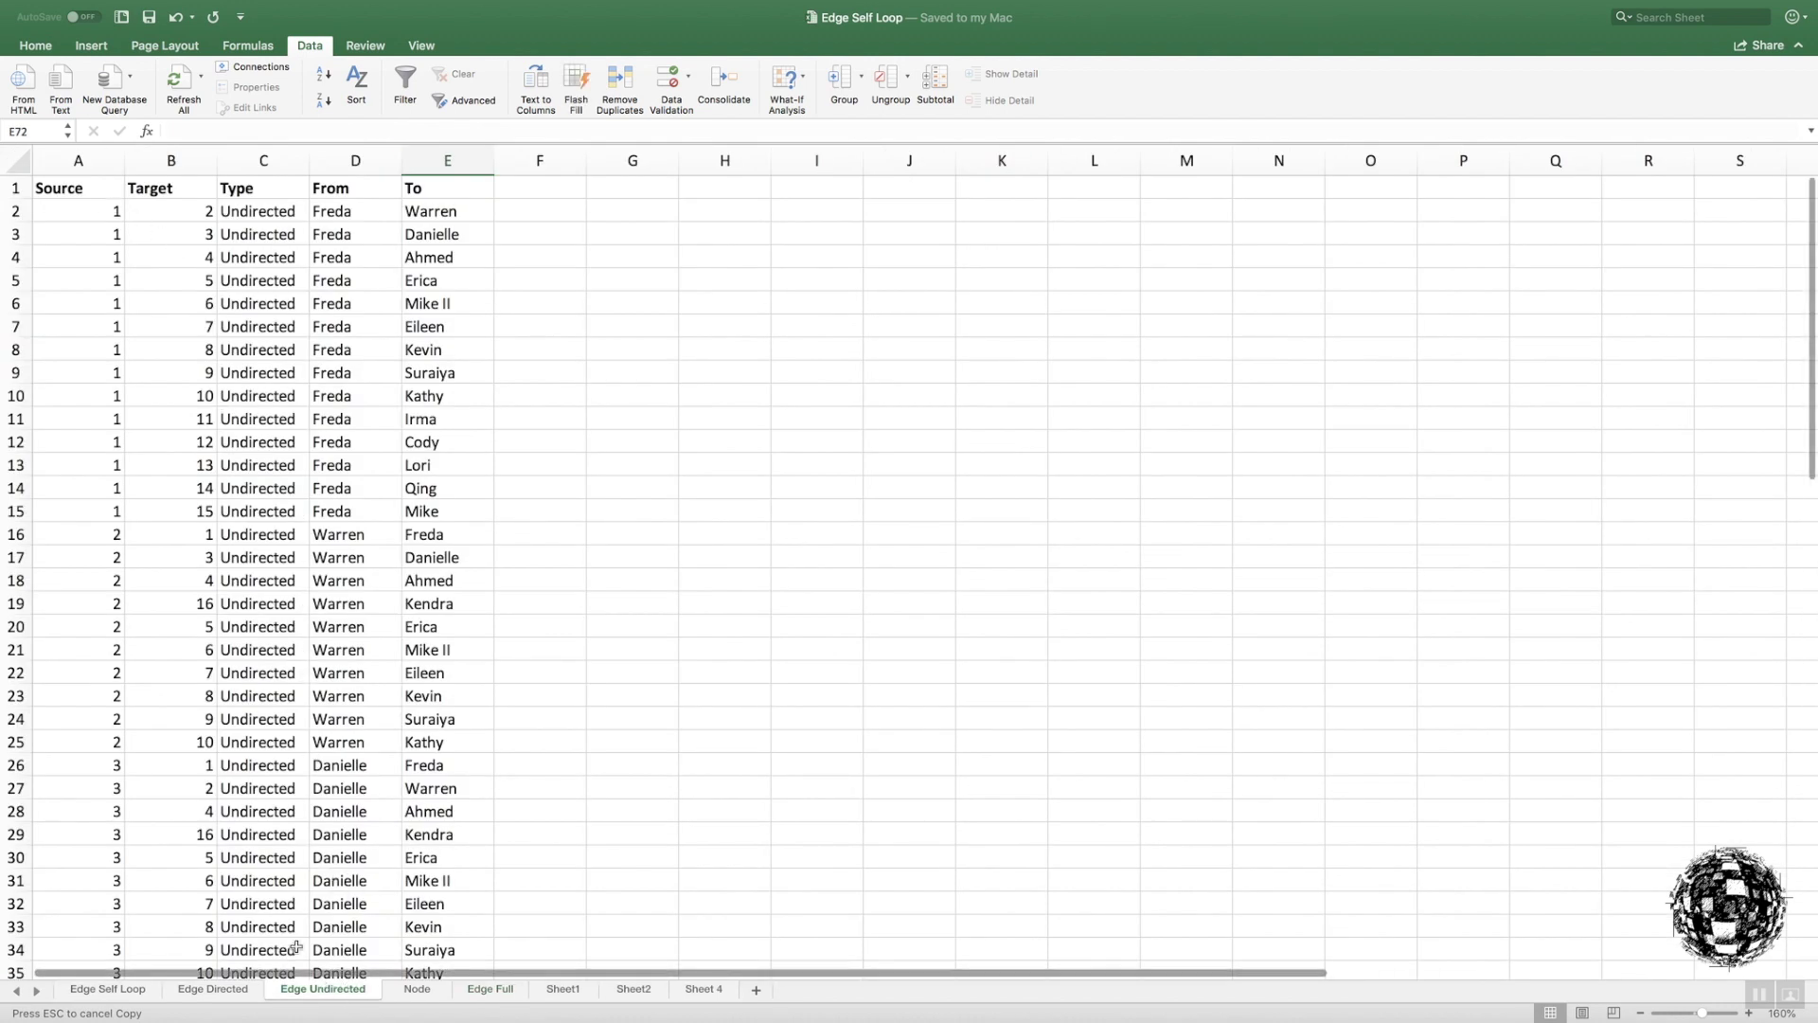
{"action": "left_click", "coordinate": [419, 990]}
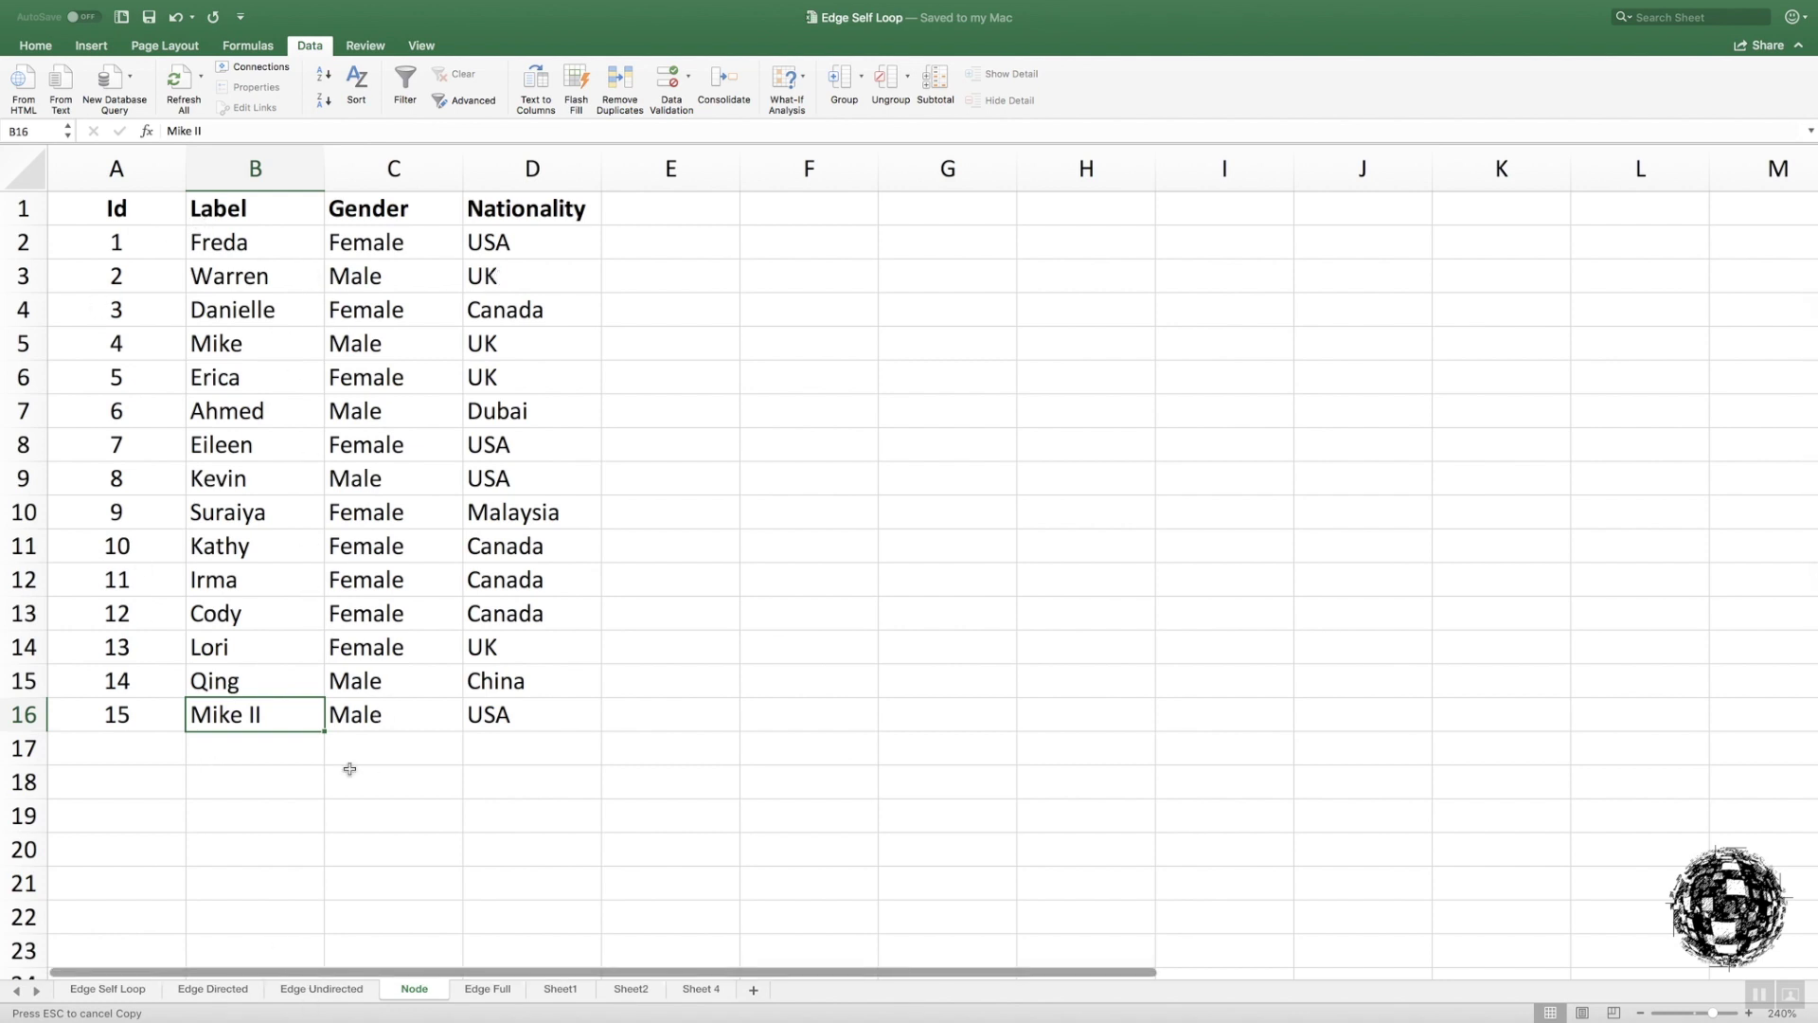
- Return to the Edge Undirected sheet showing Freda's, Warren's and Danielle's connection rows
{"action": "left_click", "coordinate": [322, 988]}
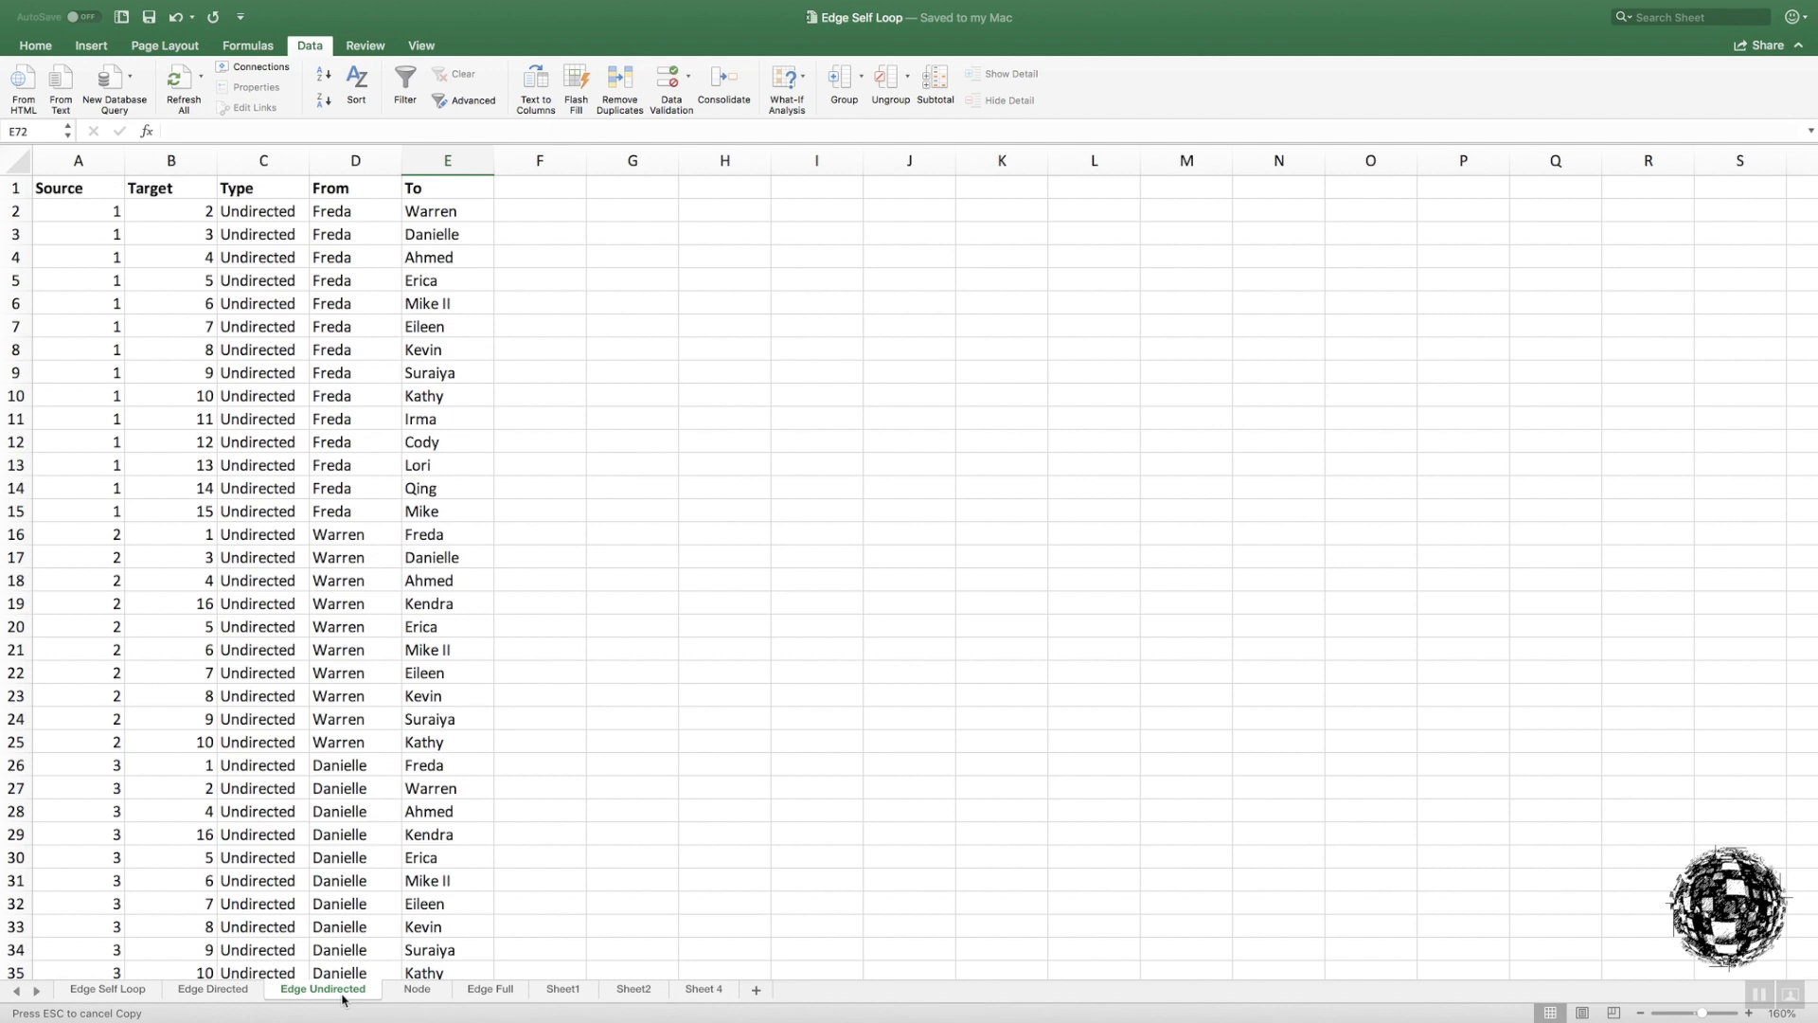
- Switch from Excel to Gephi 0.9.2 with Cmd+Tab, showing its Welcome window
{"action": "mouse_move", "coordinate": [587, 1020]}
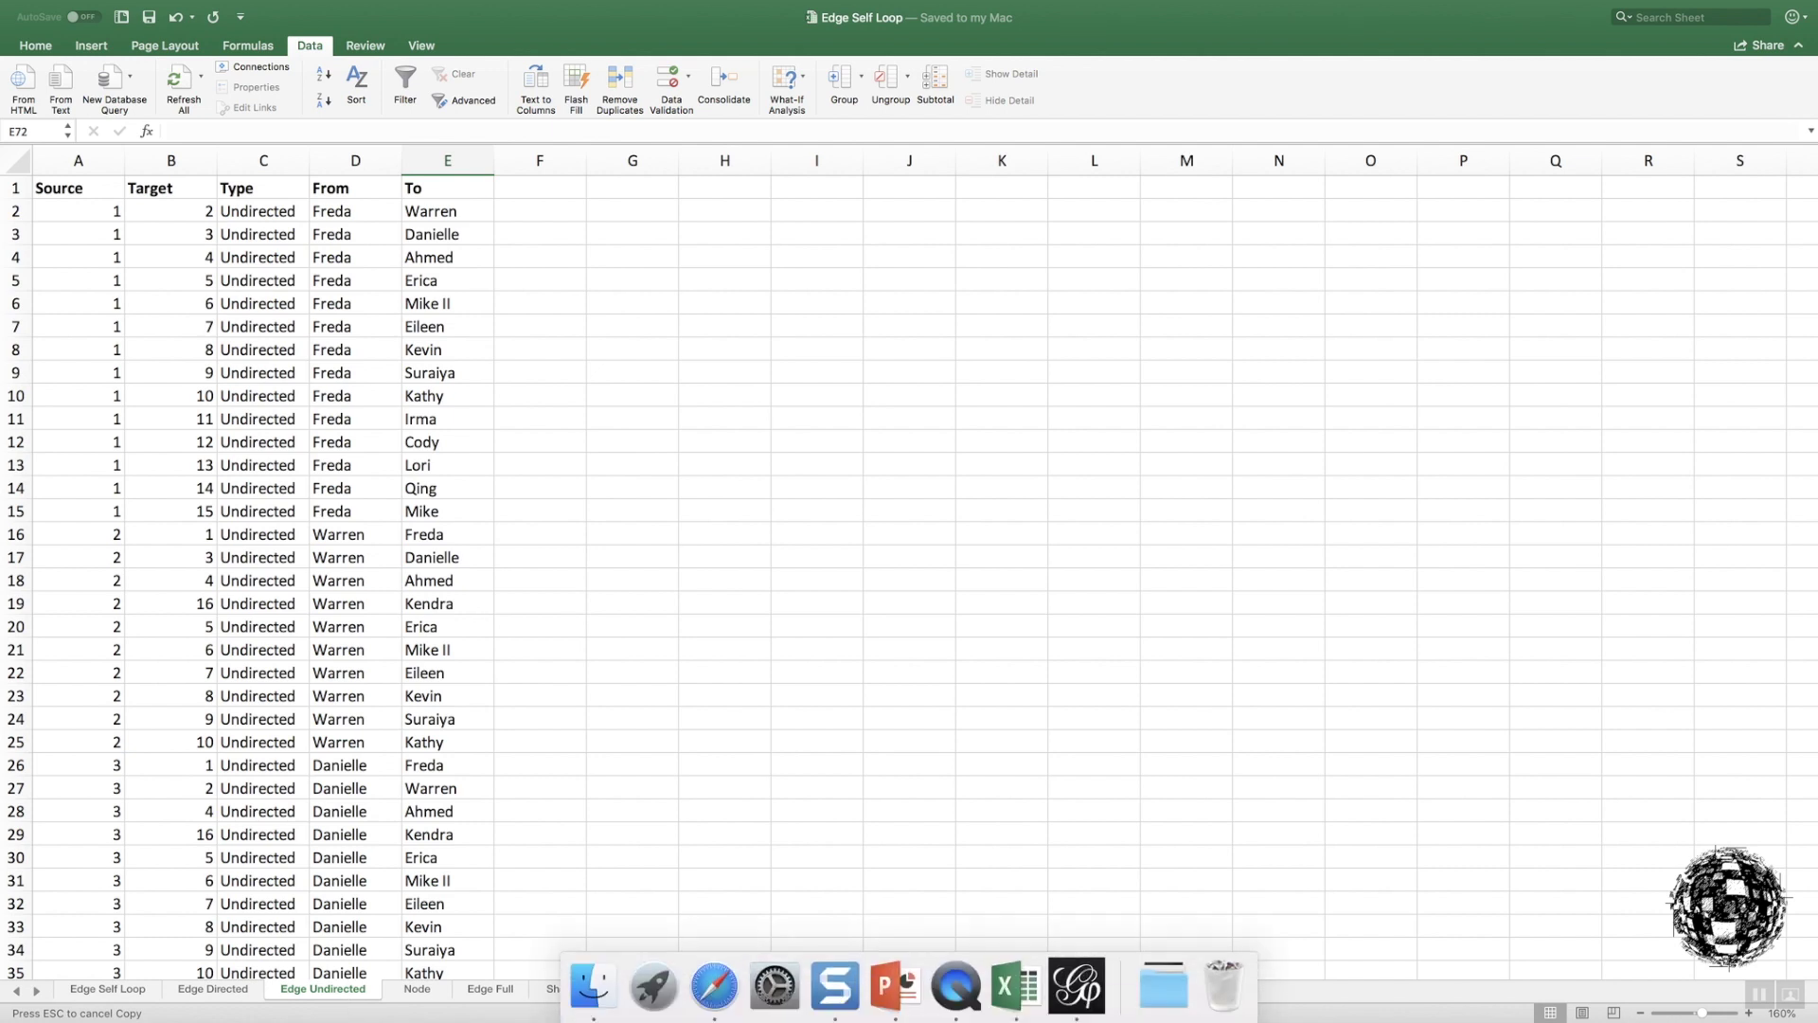
{"action": "key", "text": "super+Tab"}
{"action": "key", "text": "super+Tab"}
{"action": "key", "text": "super+Tab"}
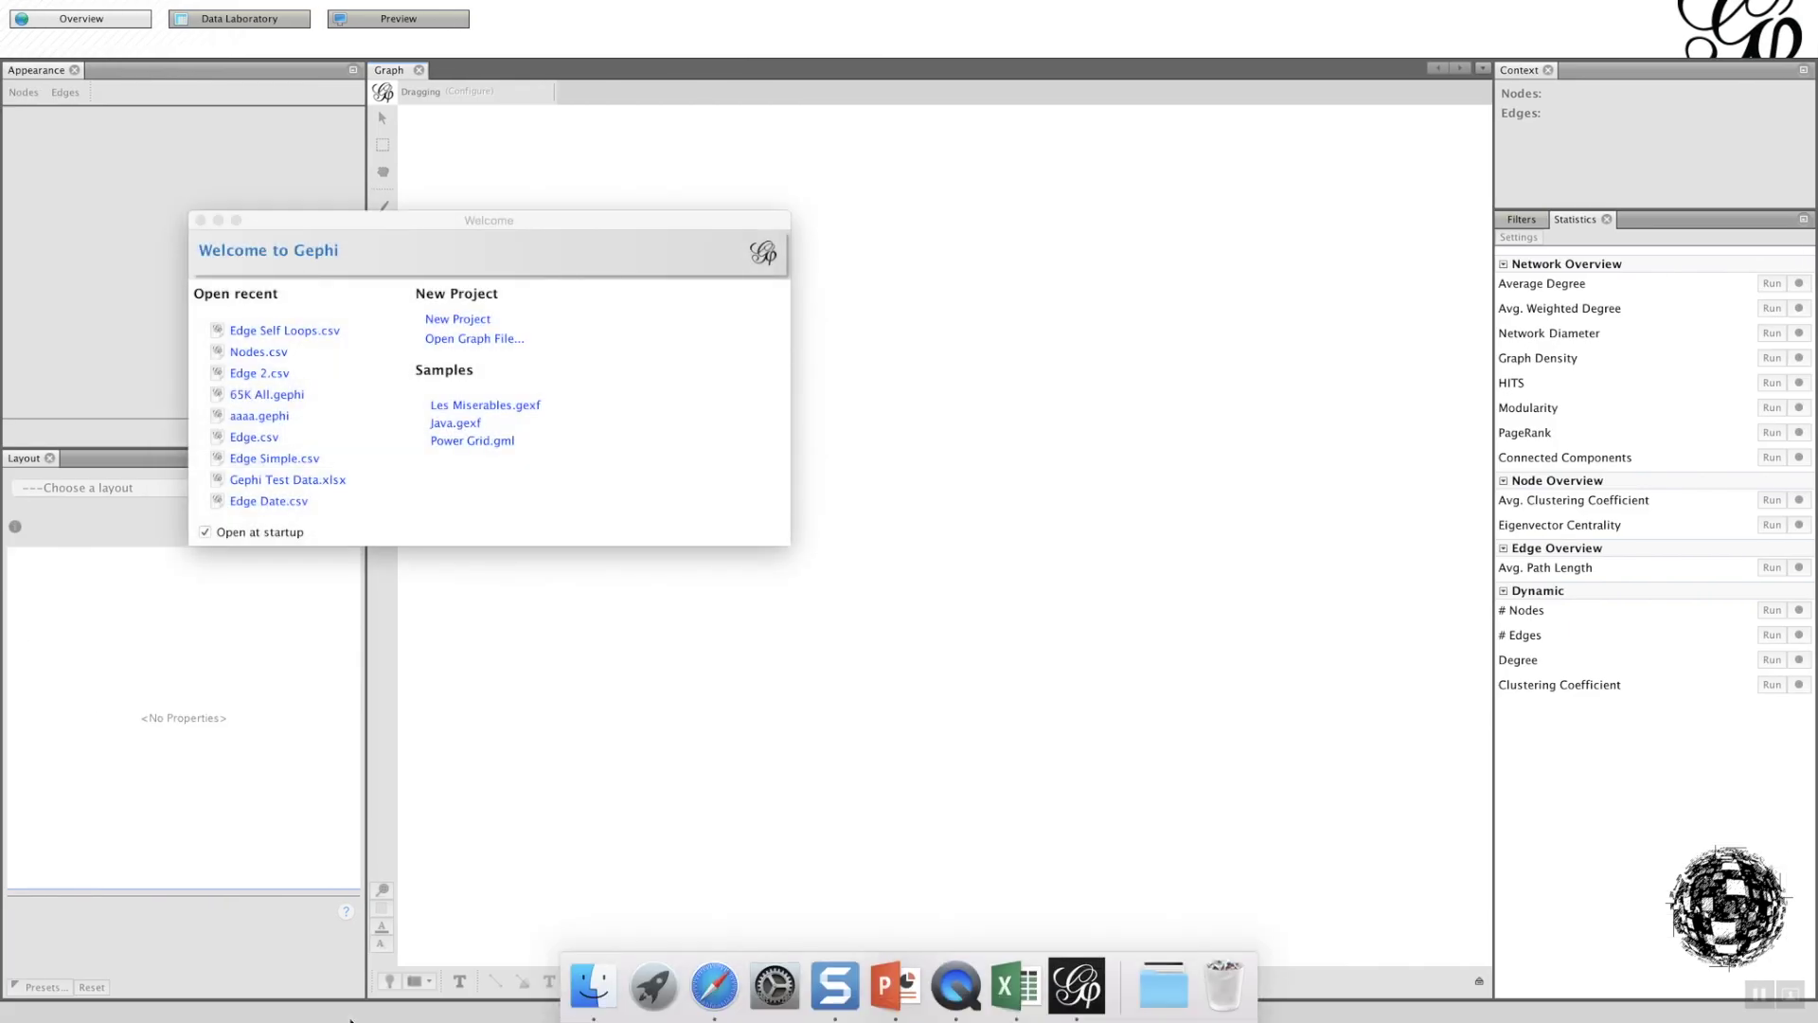
{"action": "mouse_move", "coordinate": [607, 3]}
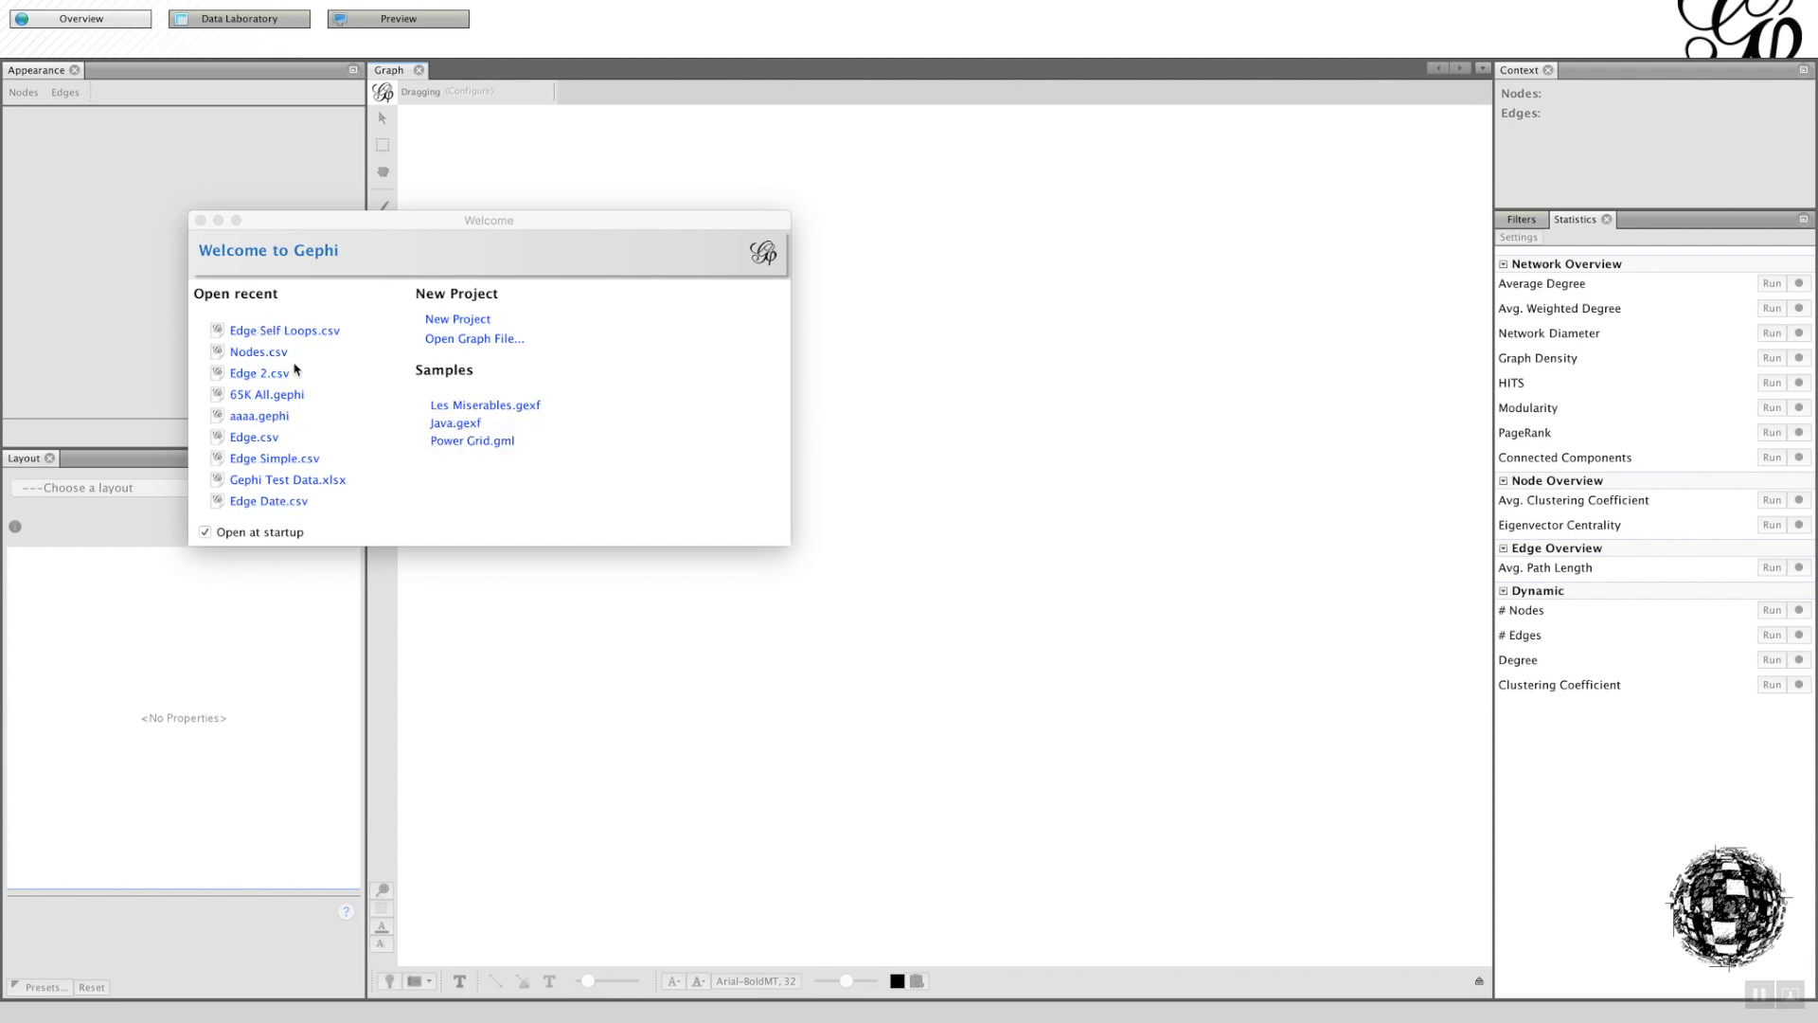
- Create a new empty project, Workspace 1, from the Welcome window
{"action": "left_click", "coordinate": [441, 320]}
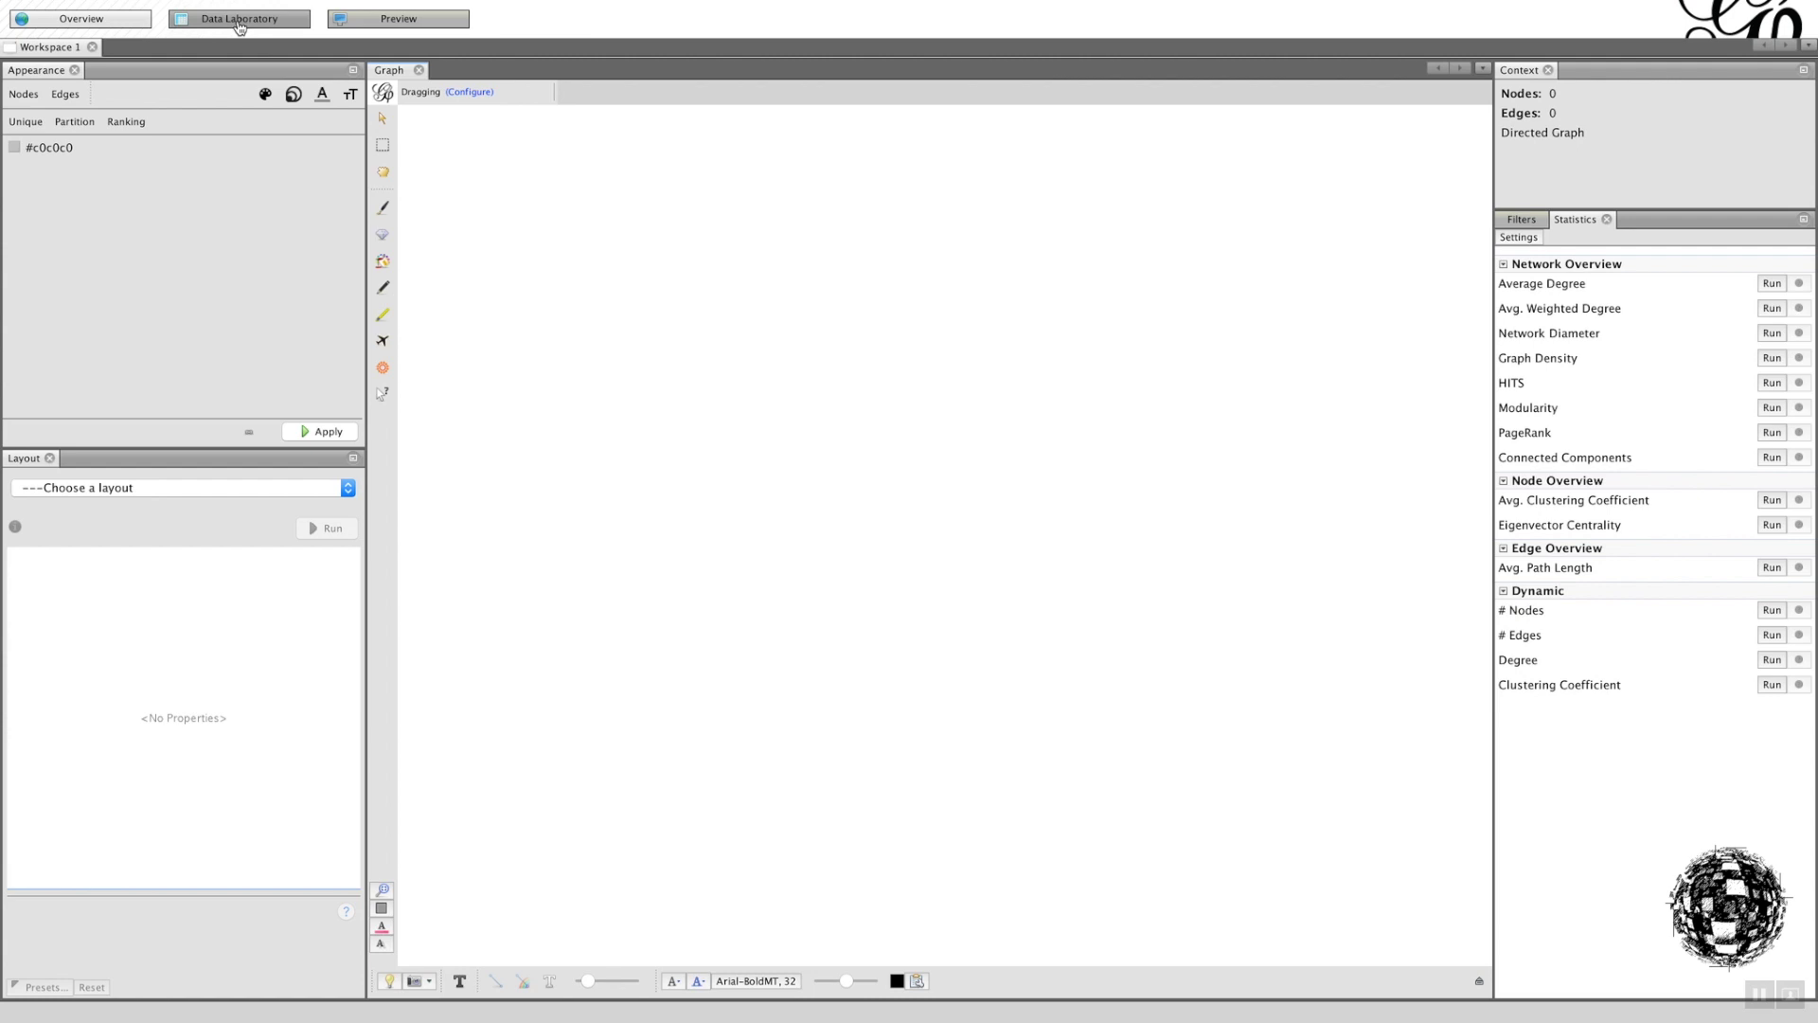
- In the Data Laboratory, start a spreadsheet import and browse into the Gephi folder, sorted by date modified
{"action": "left_click", "coordinate": [240, 21]}
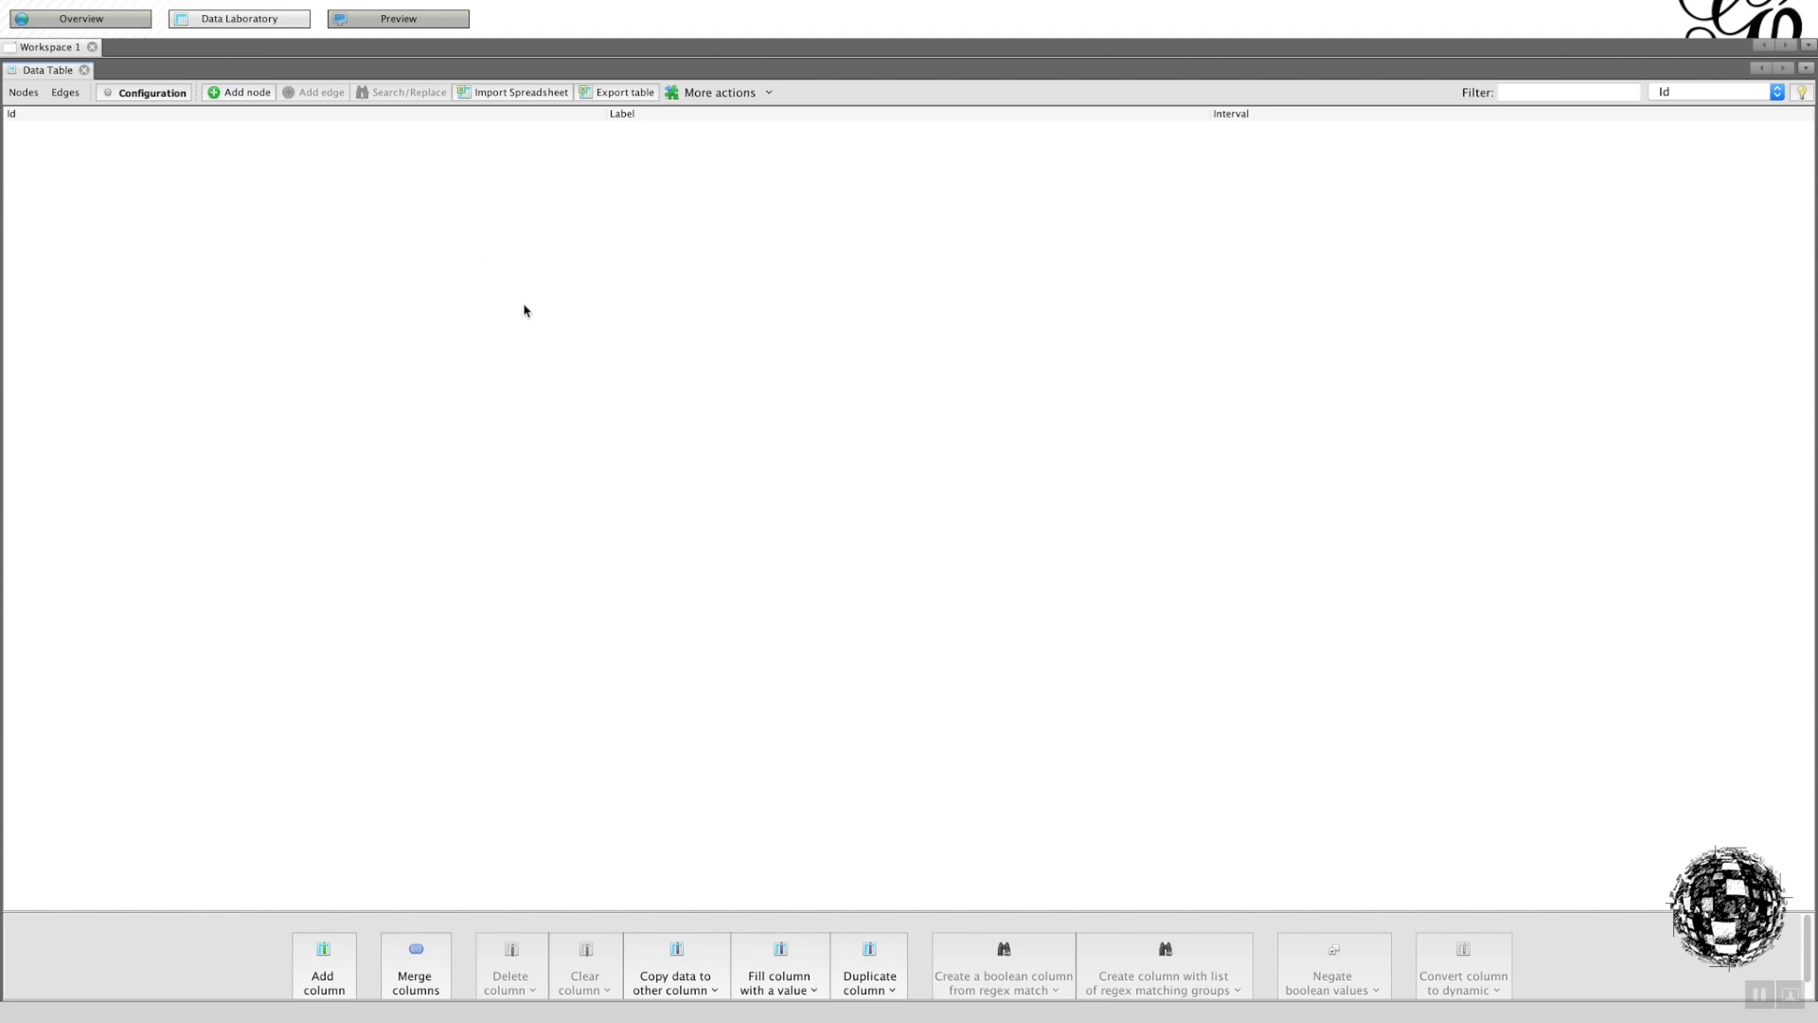
{"action": "left_click", "coordinate": [514, 95]}
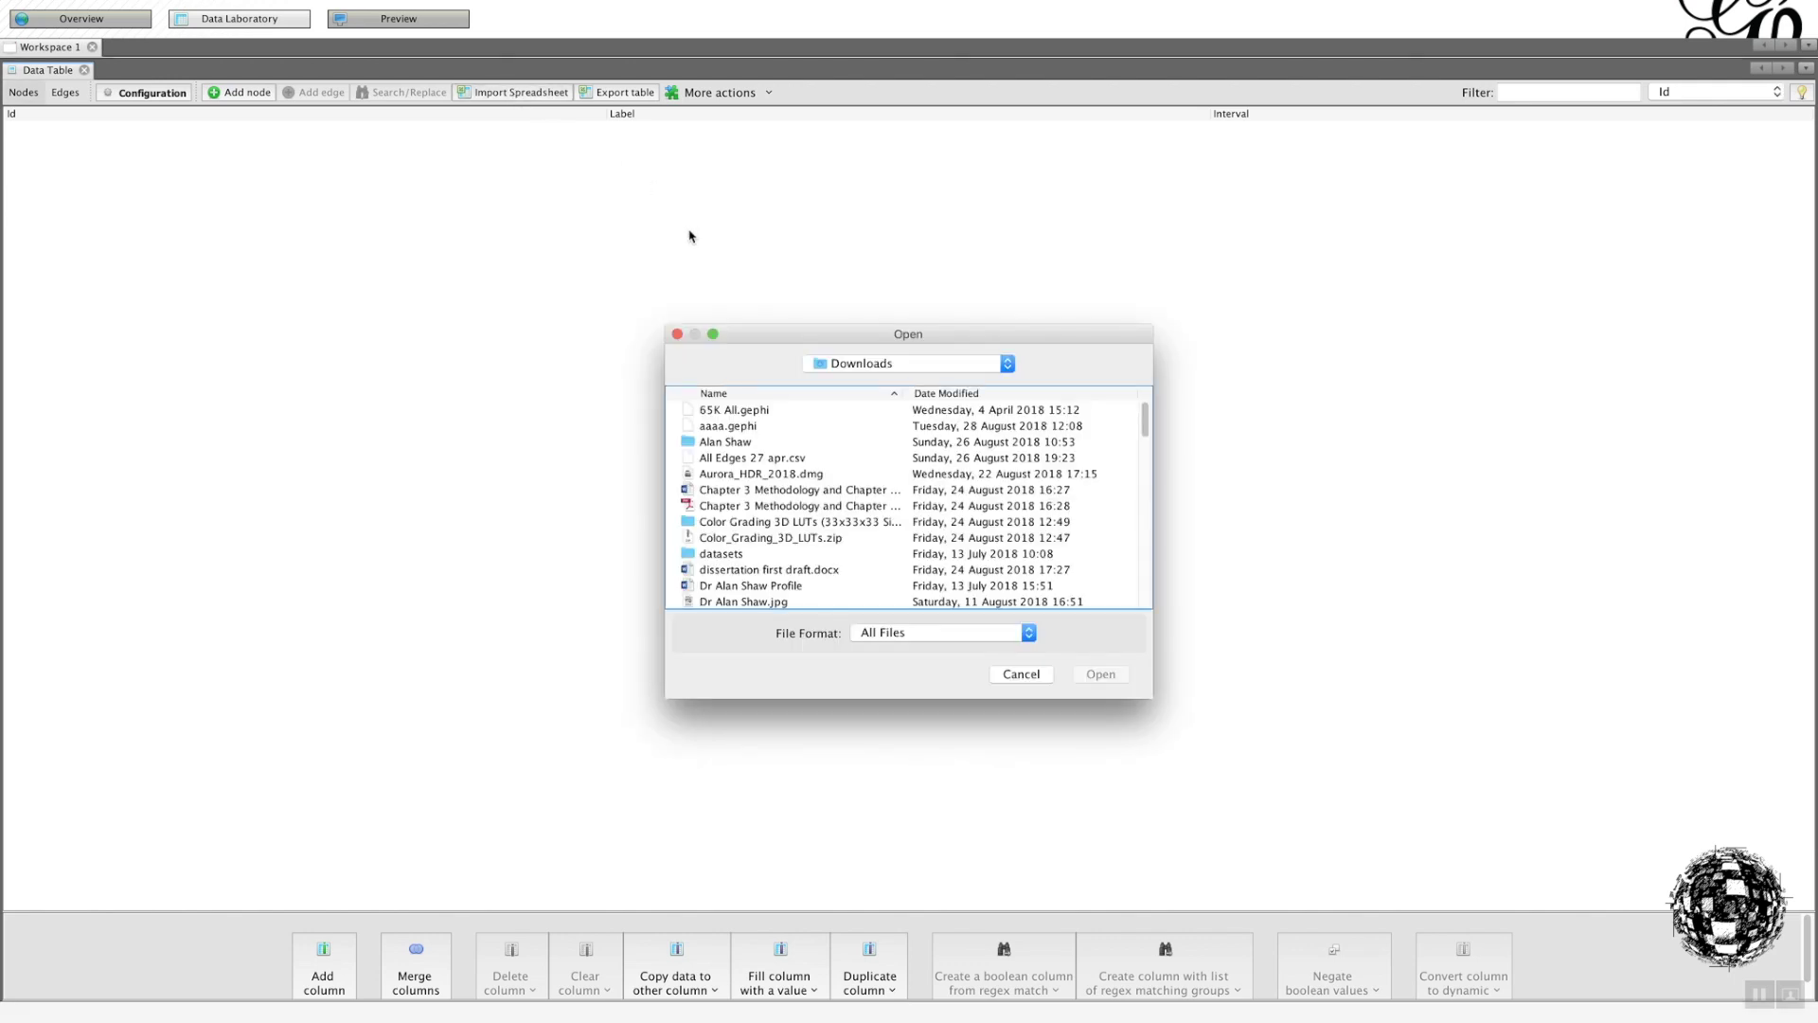
{"action": "left_click", "coordinate": [855, 369]}
{"action": "left_click", "coordinate": [858, 379]}
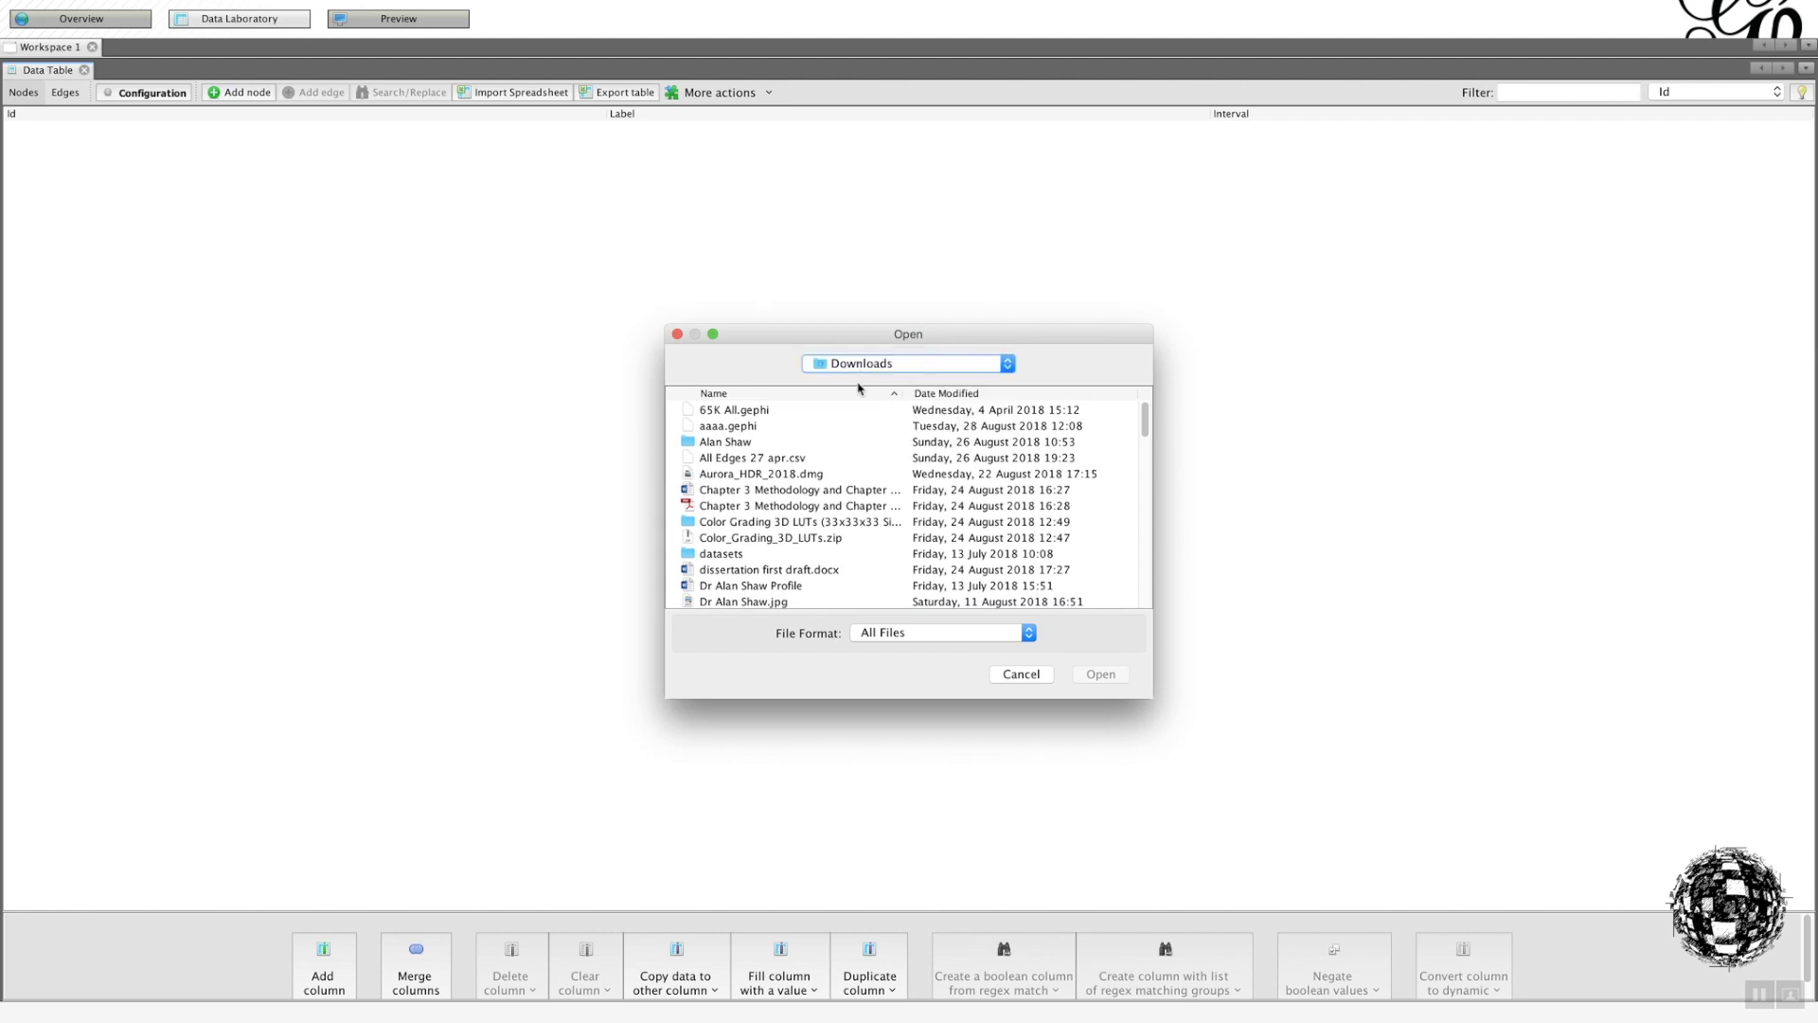
{"action": "left_click", "coordinate": [956, 394]}
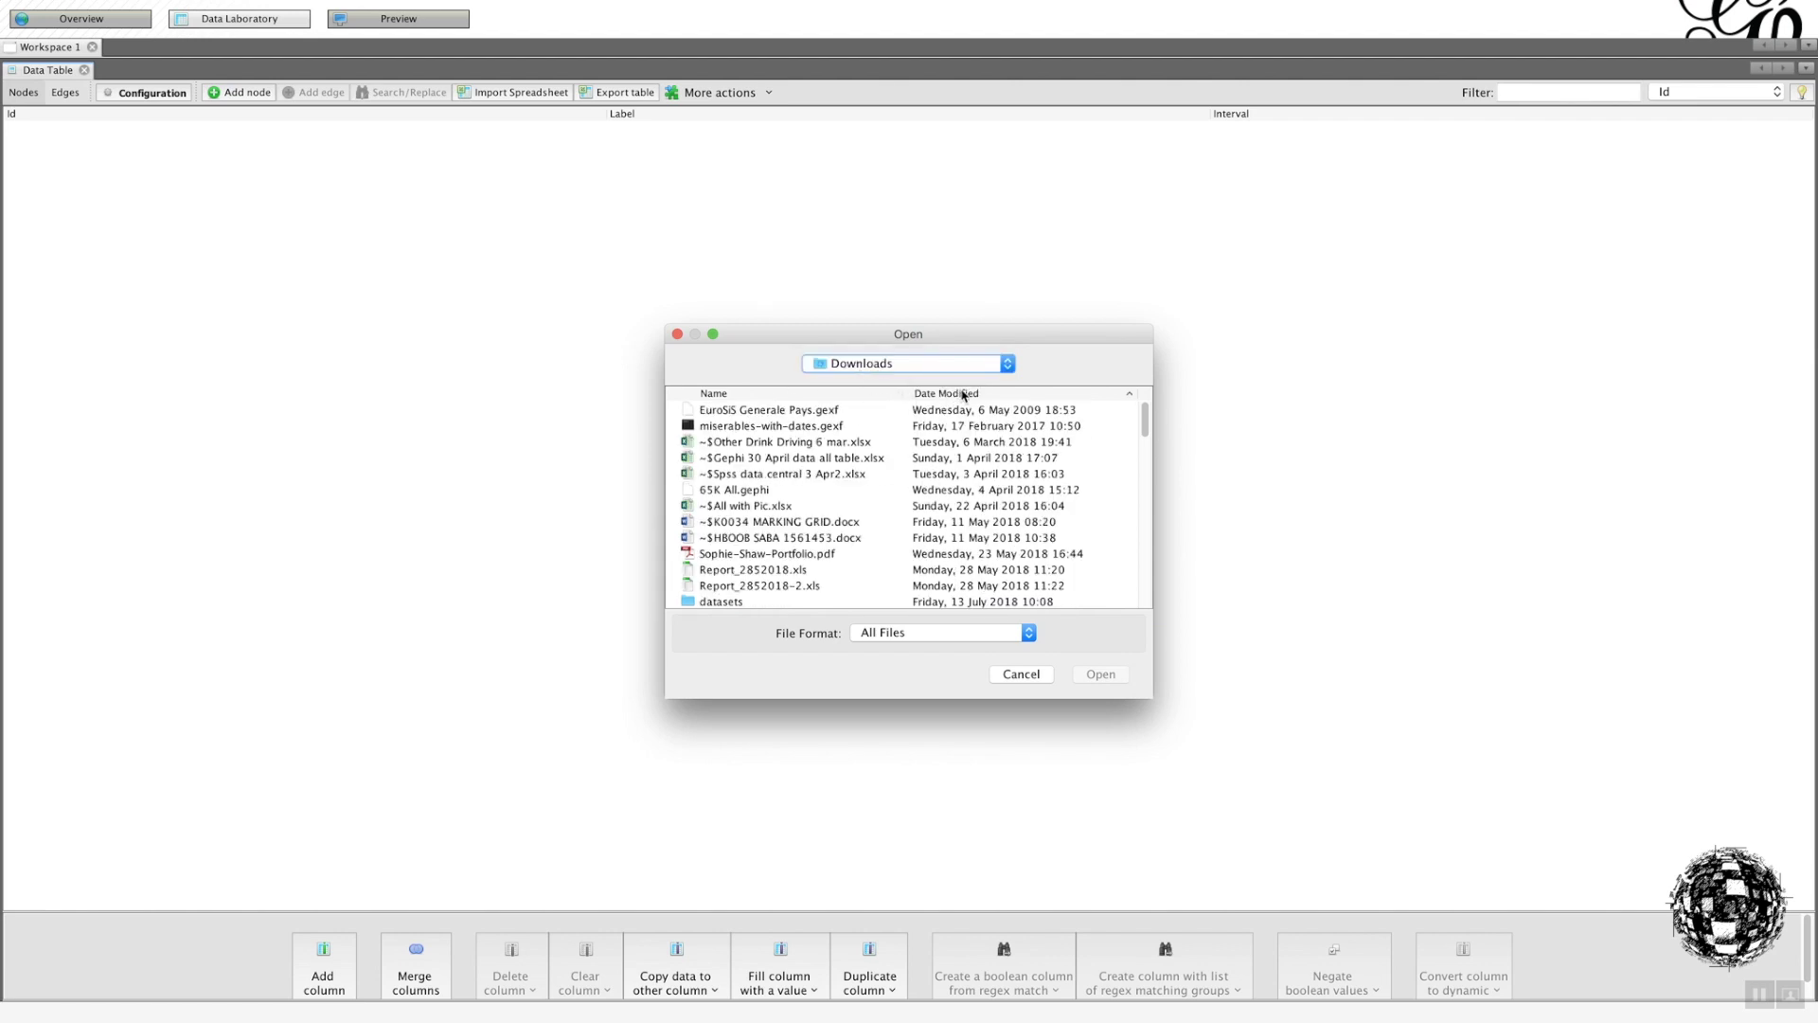
{"action": "left_click", "coordinate": [943, 394]}
{"action": "double_click", "coordinate": [710, 413]}
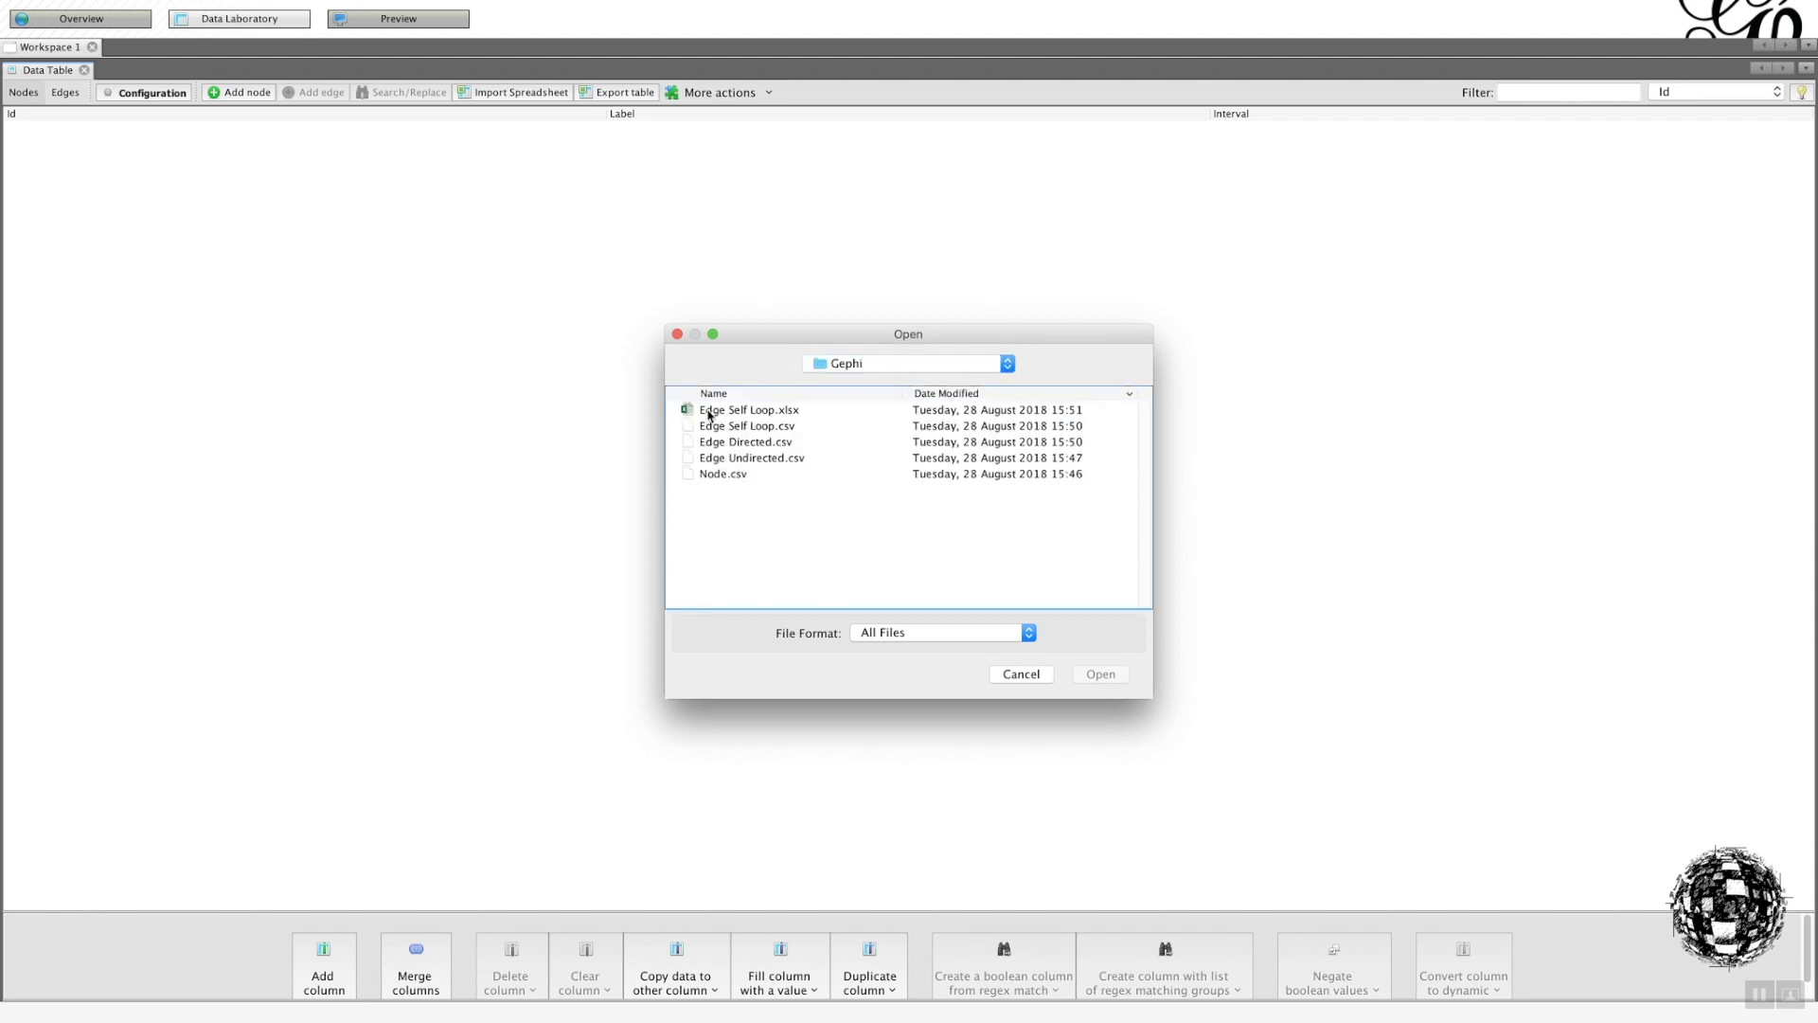
- Import Node.csv's 15 people into a new Workspace 2 with Label, gender and nationality
{"action": "double_click", "coordinate": [704, 476]}
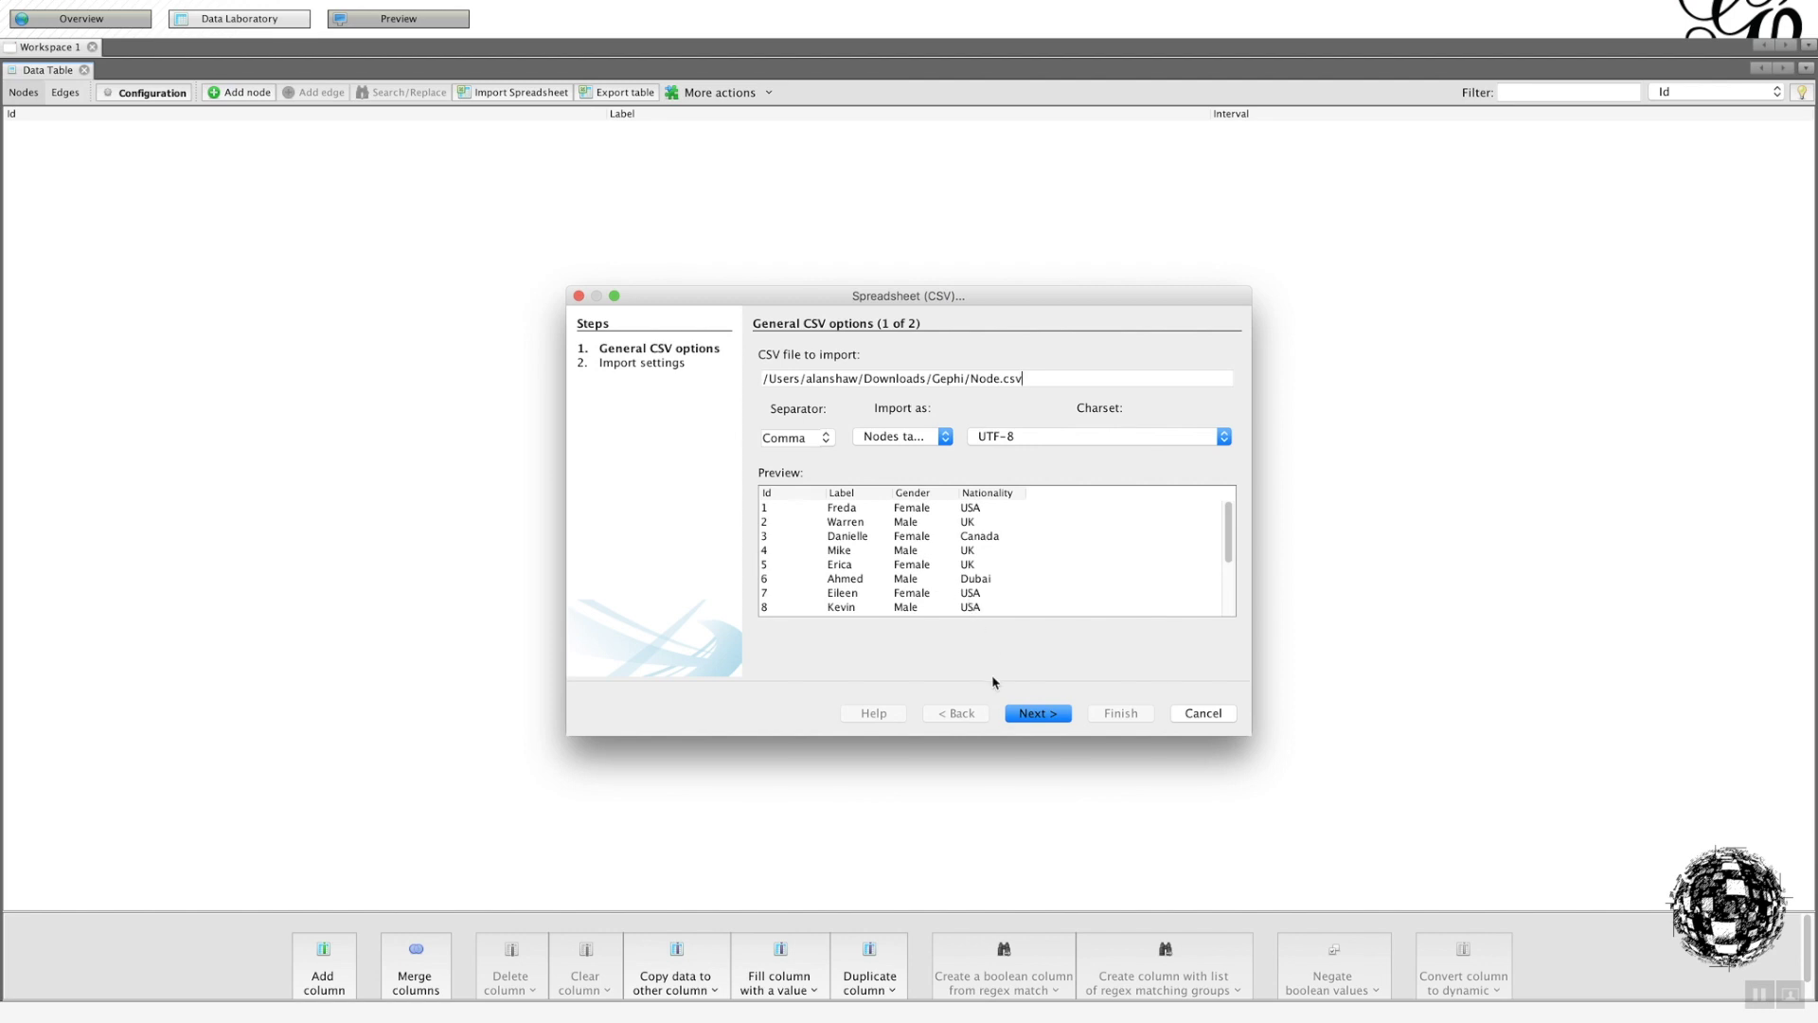
{"action": "left_click", "coordinate": [1042, 717]}
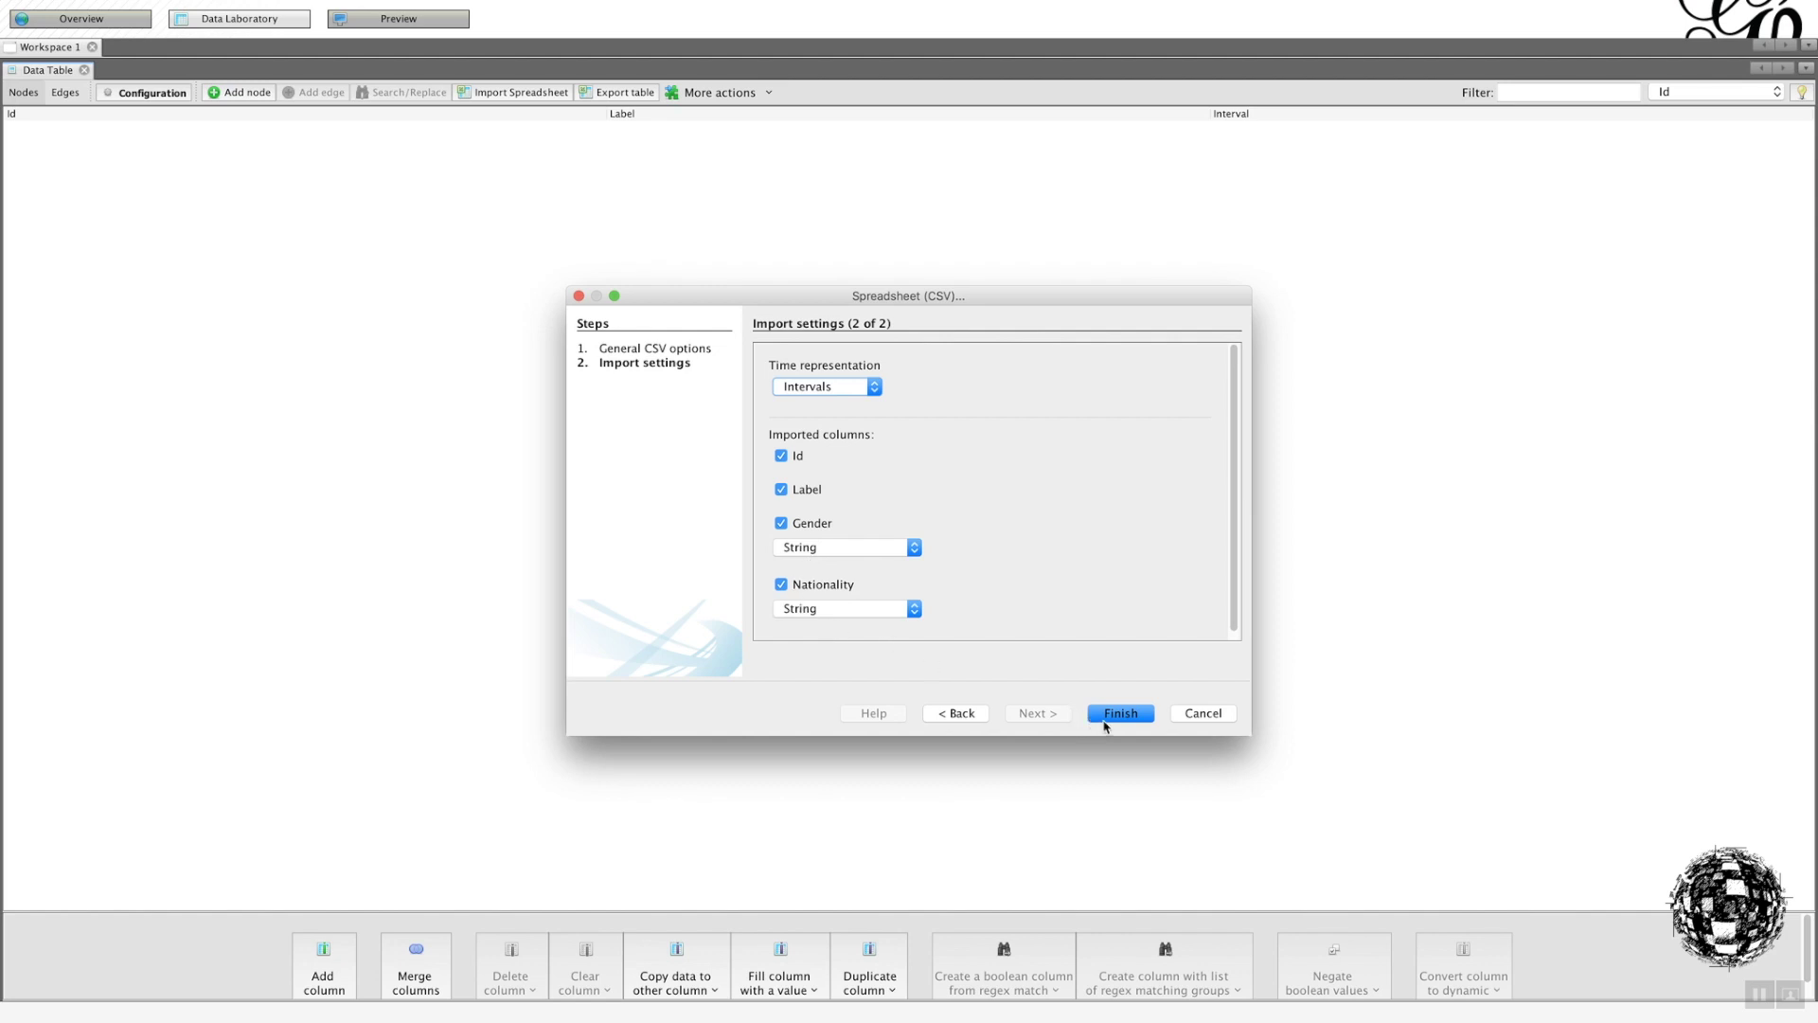
{"action": "left_click", "coordinate": [1132, 717]}
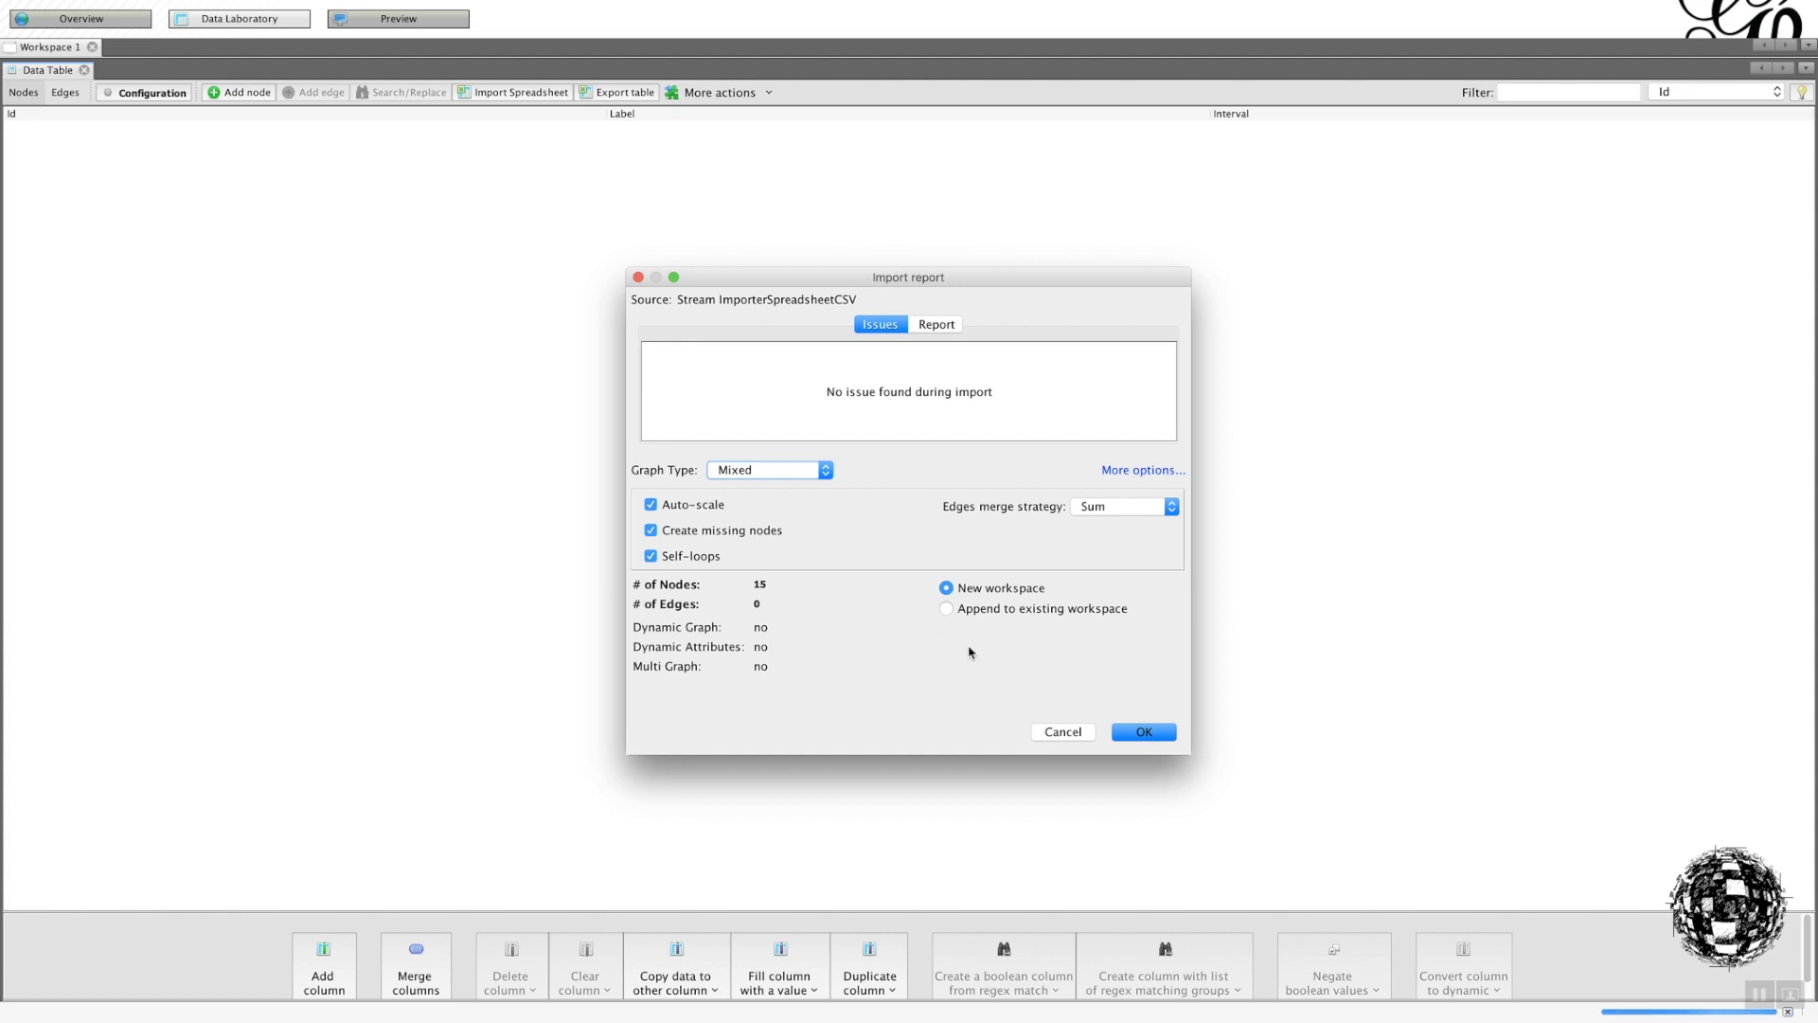
{"action": "left_click", "coordinate": [1145, 733]}
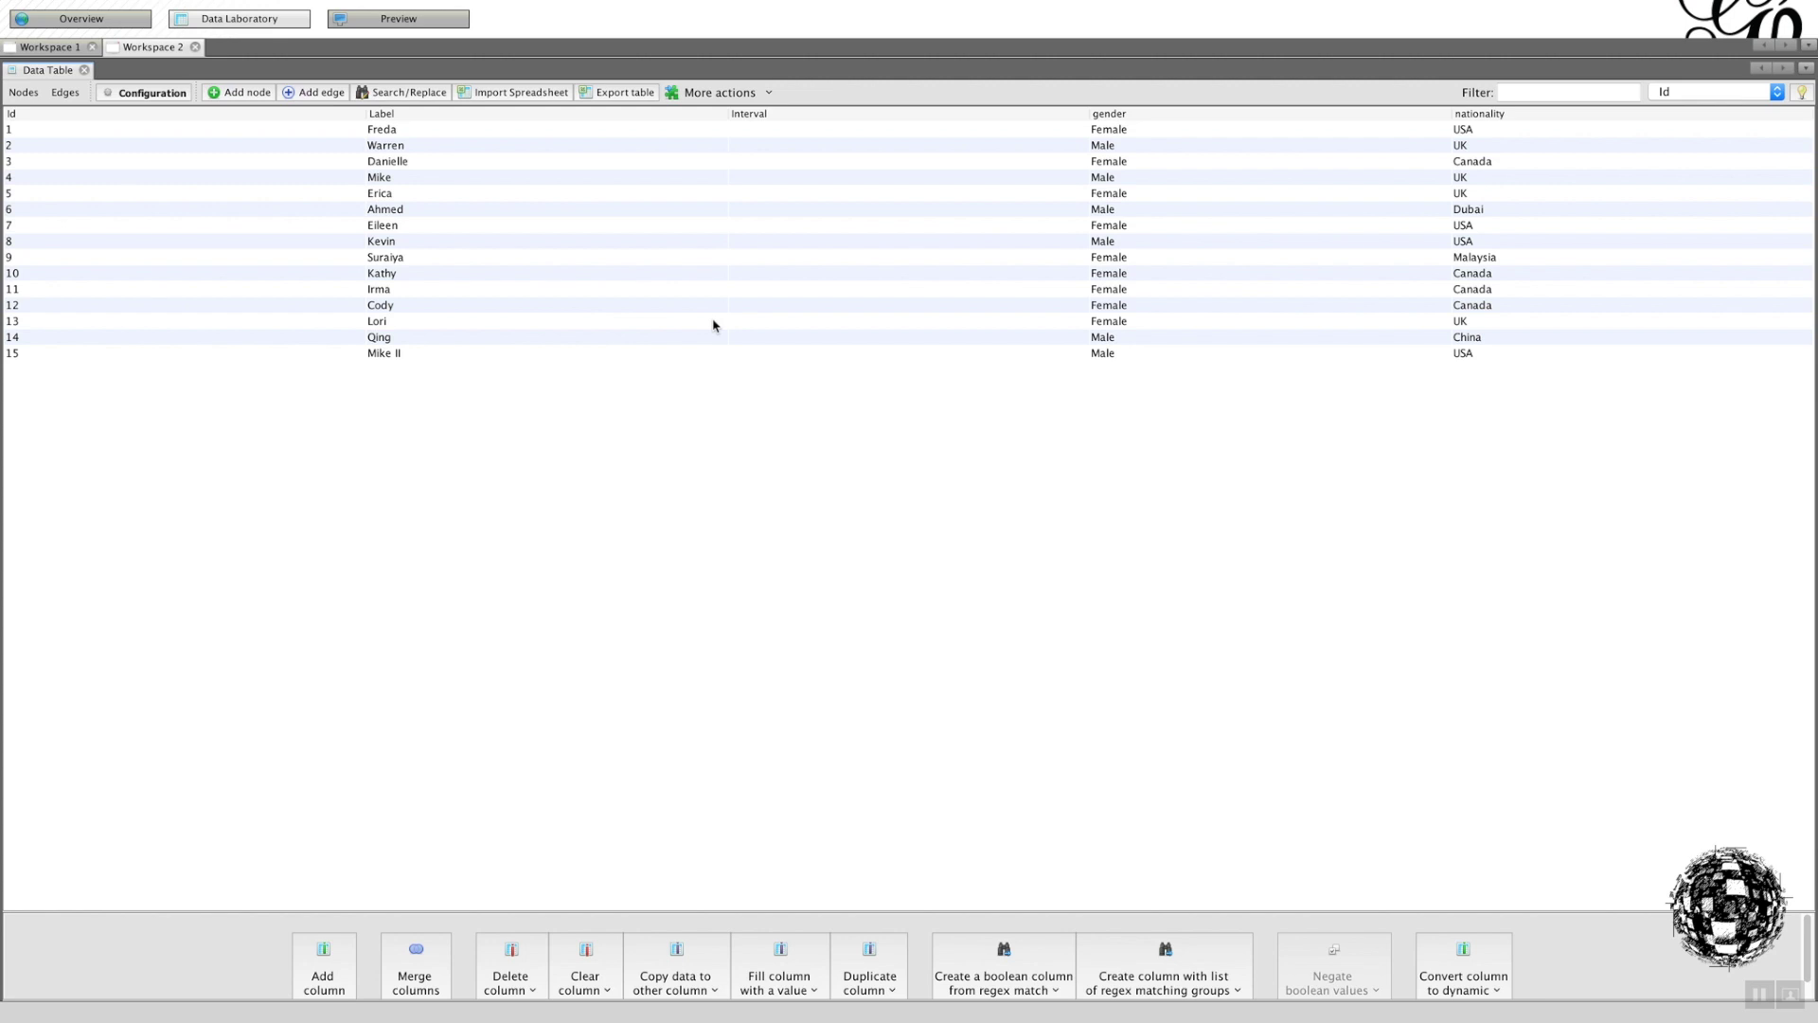
- Back in Excel, scroll through the Edge Undirected sheet's 70 rows, including Kendra's id-16 edges
{"action": "key", "text": "super+Tab"}
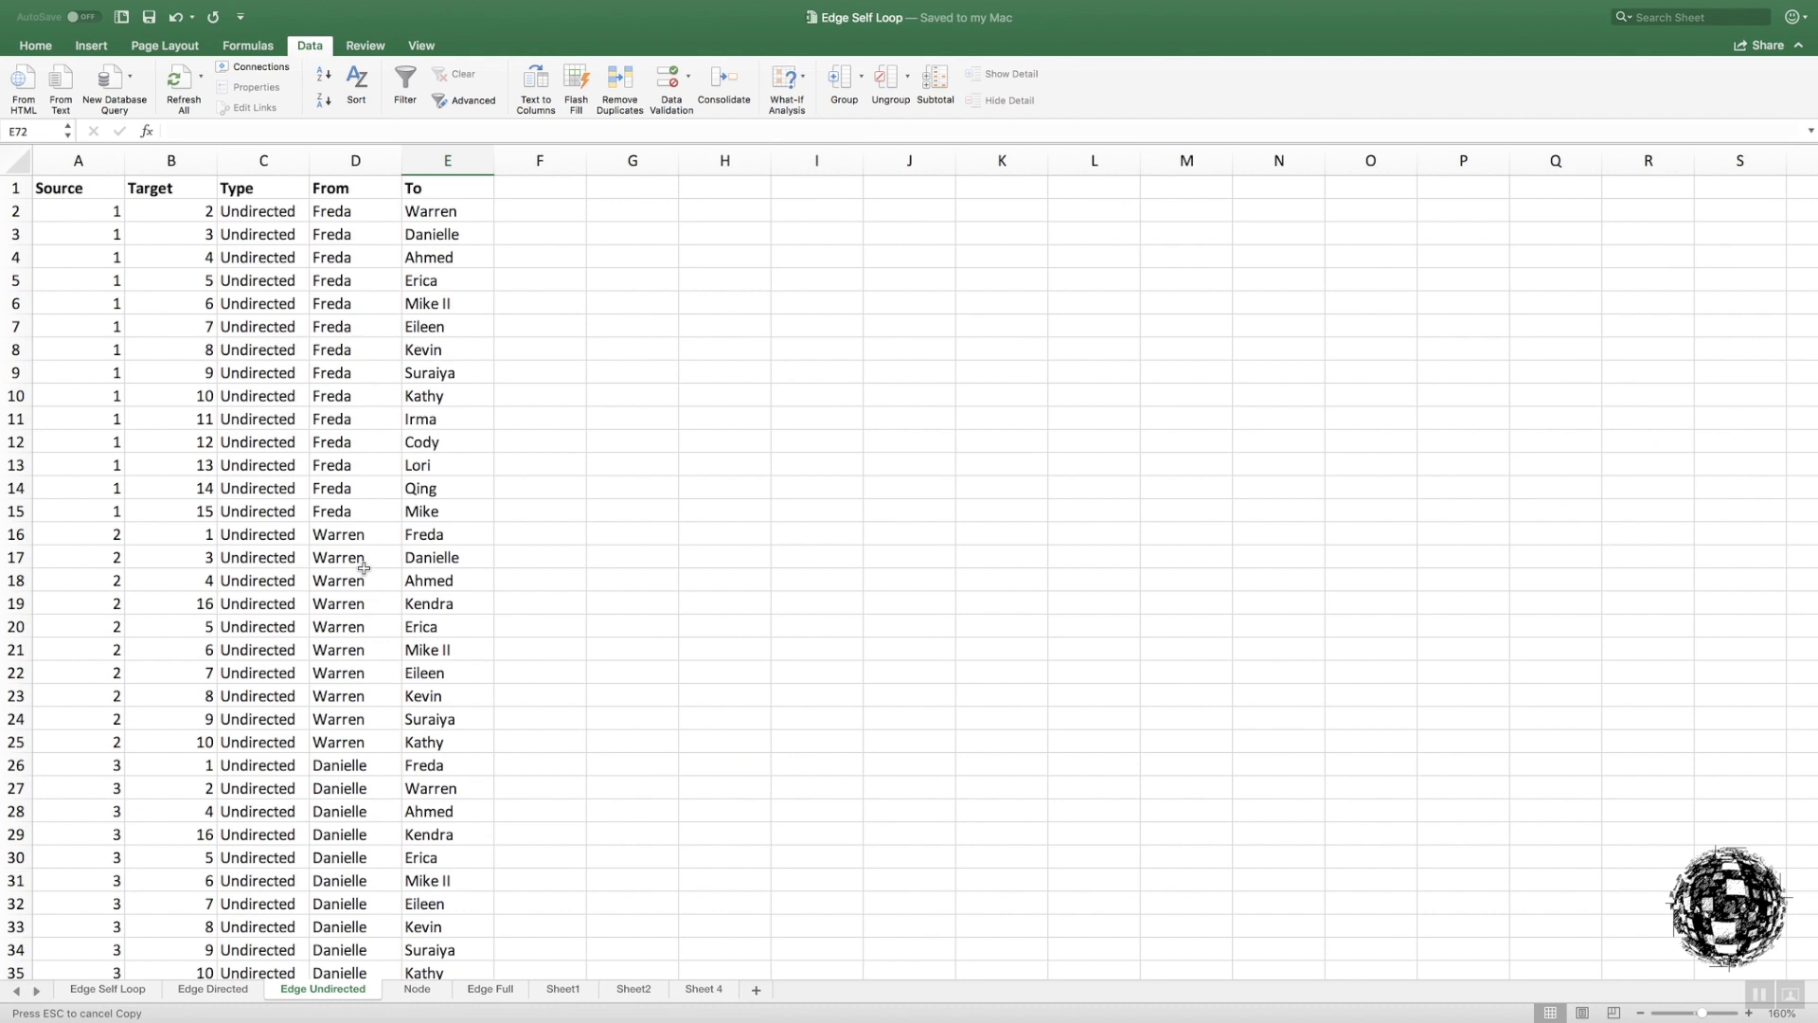
{"action": "scroll", "coordinate": [267, 710], "scroll_direction": "down", "scroll_amount": 10}
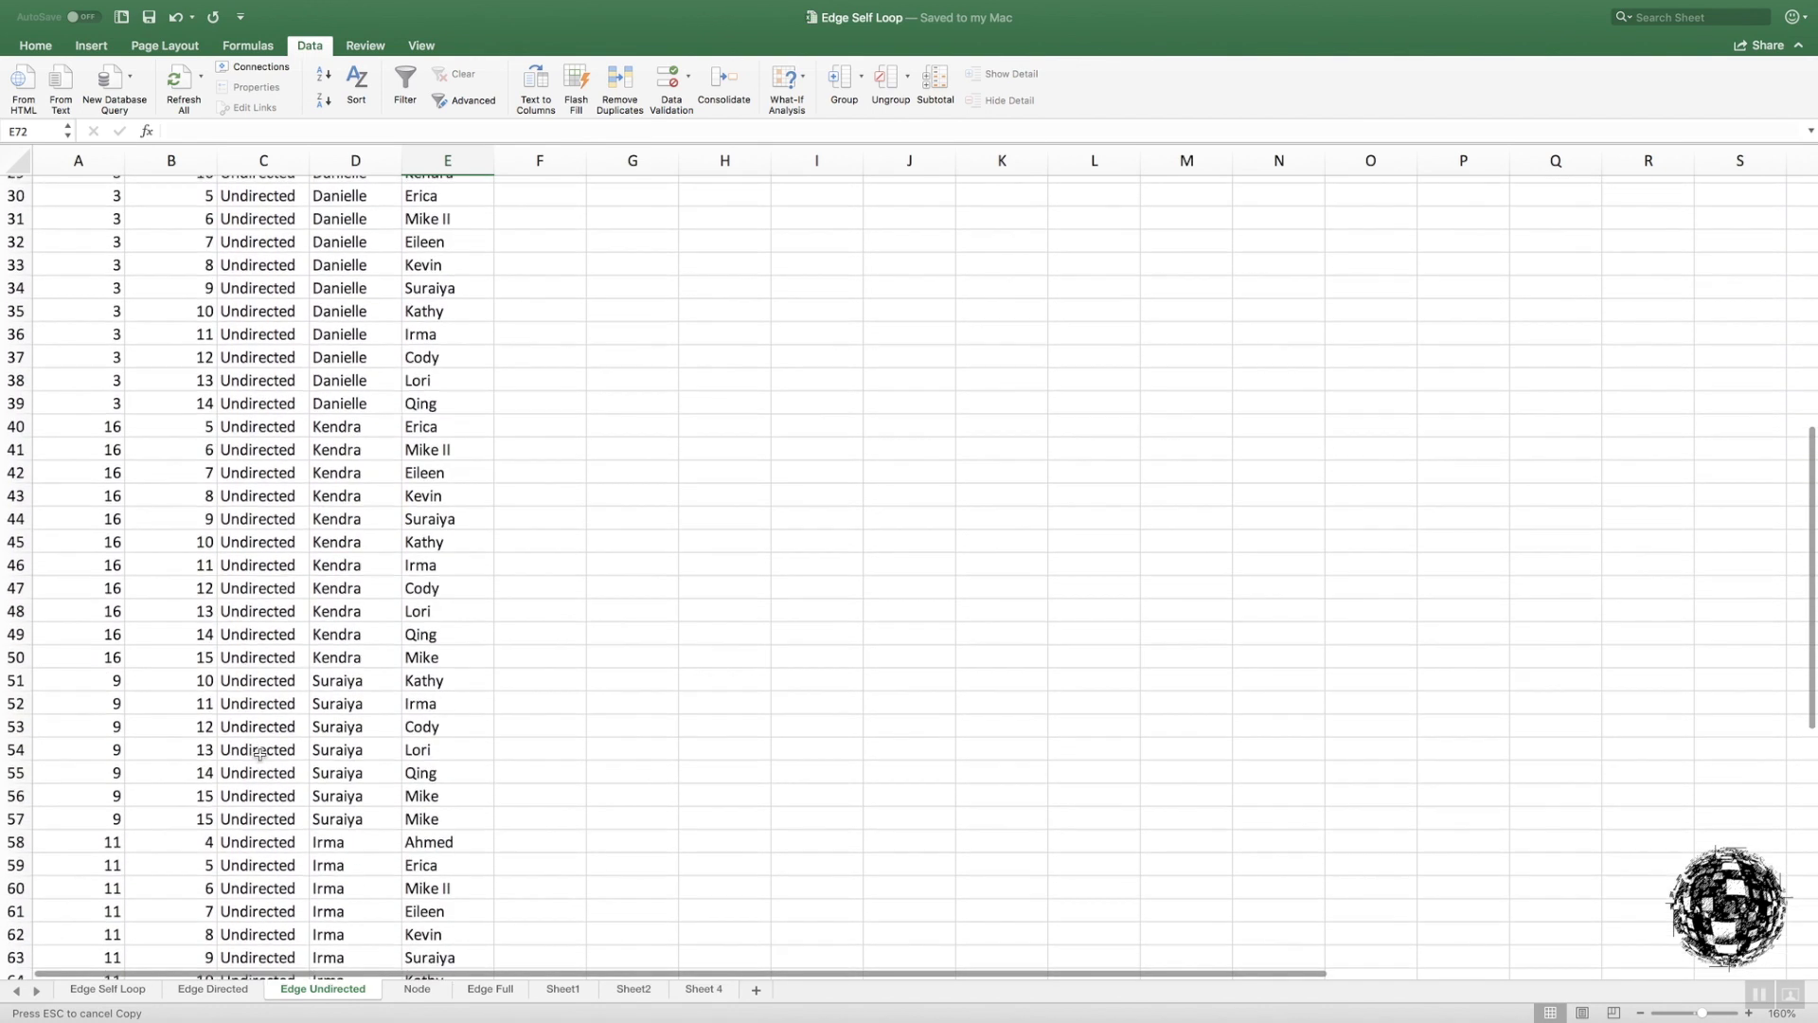
{"action": "scroll", "coordinate": [327, 871], "scroll_direction": "down", "scroll_amount": 5}
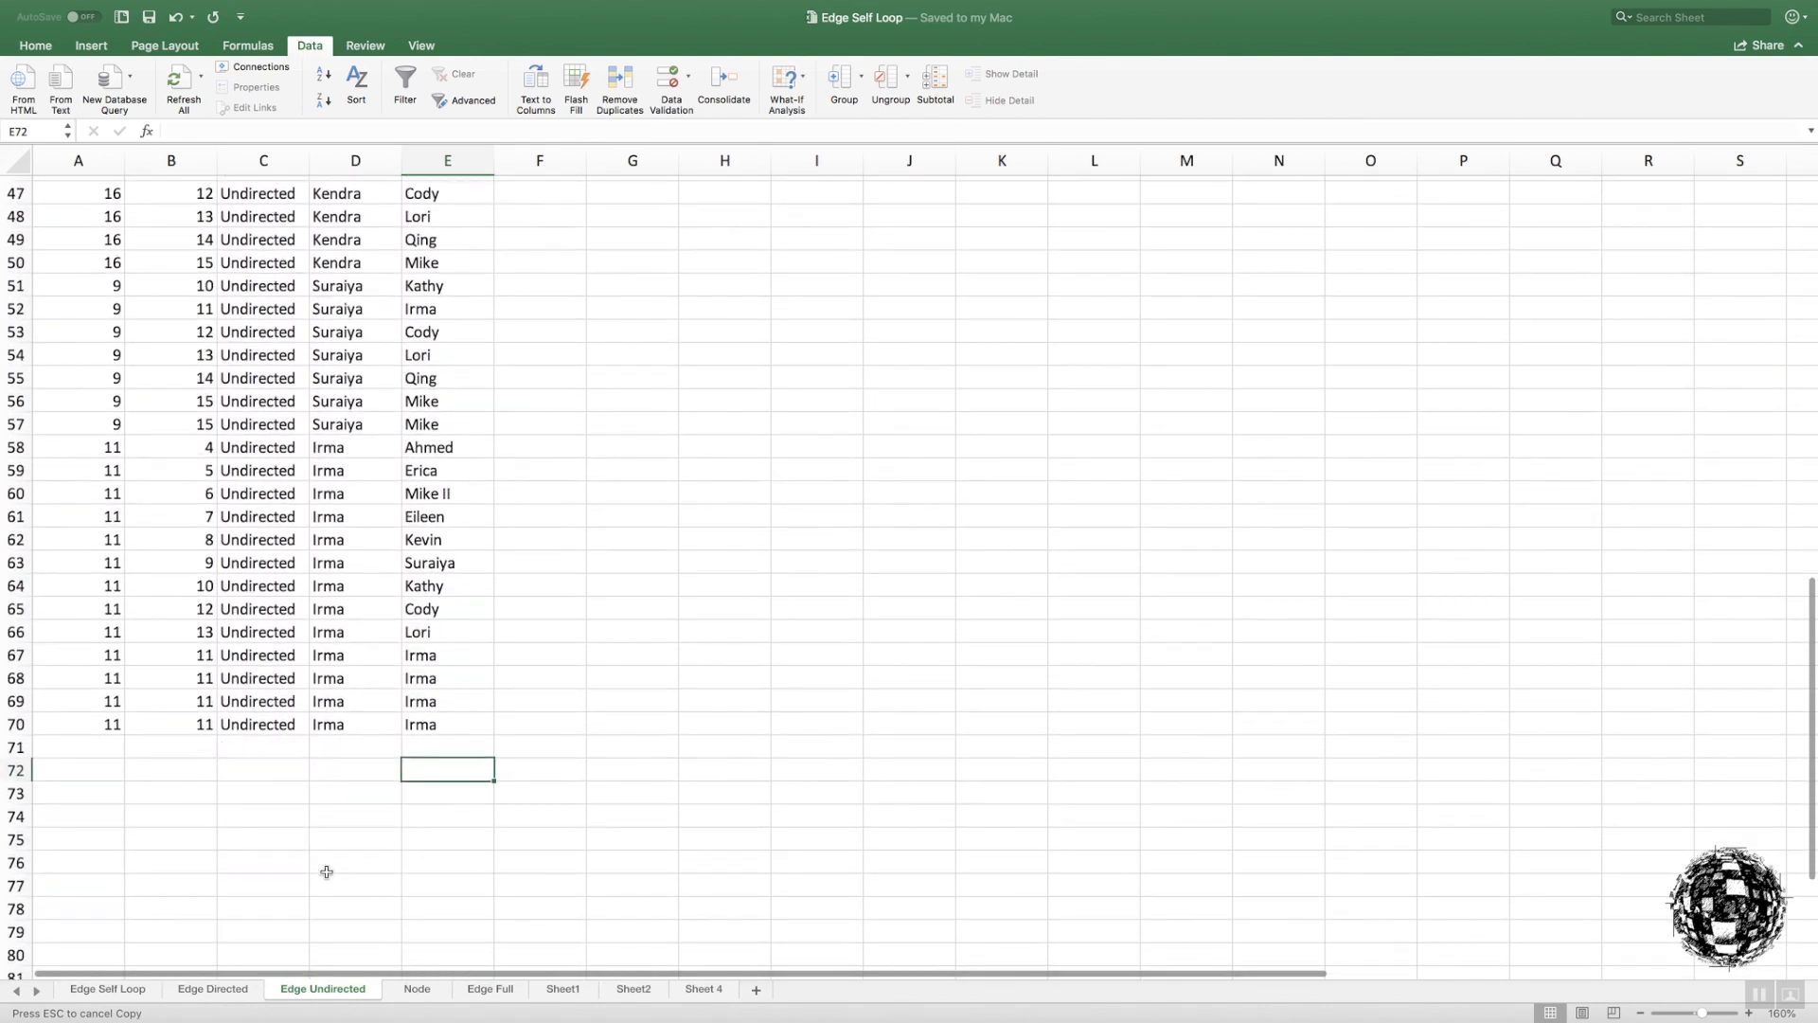
{"action": "scroll", "coordinate": [326, 871], "scroll_direction": "up", "scroll_amount": 5}
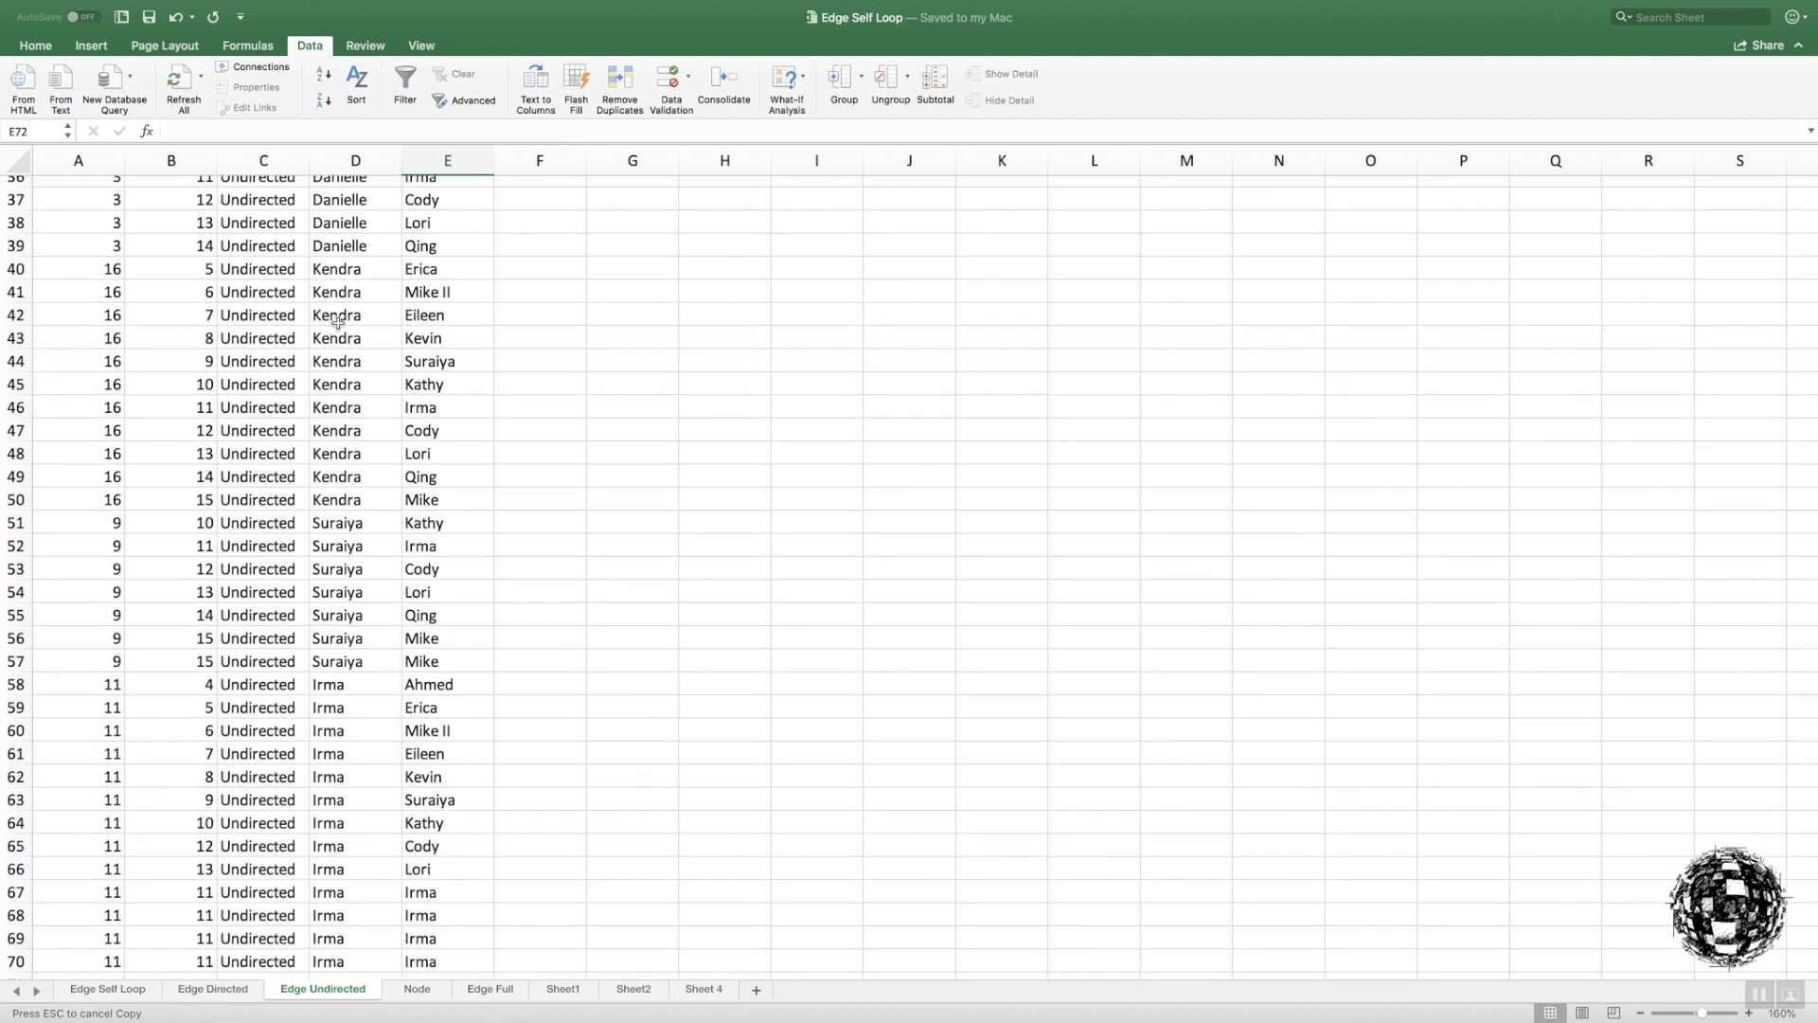
- Back in Gephi, add a new node labeled Kendra to the node table
{"action": "key", "text": "ctrl+Left"}
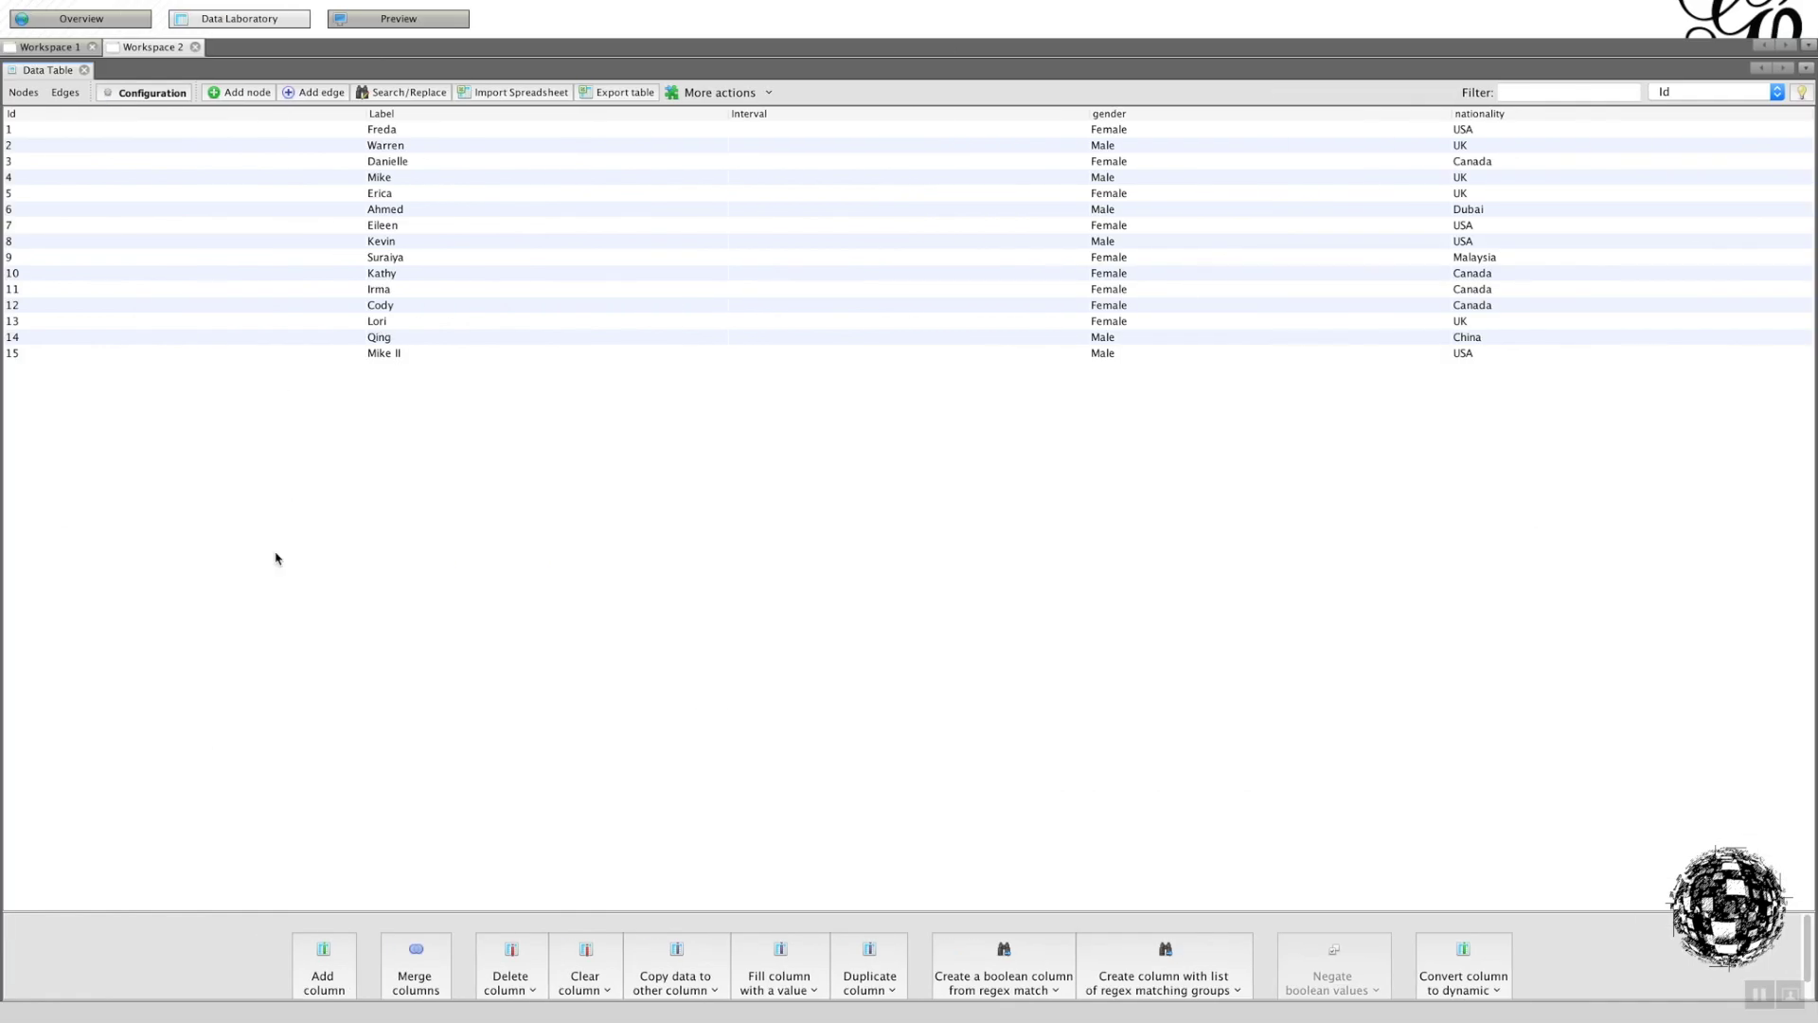
{"action": "left_click", "coordinate": [239, 93]}
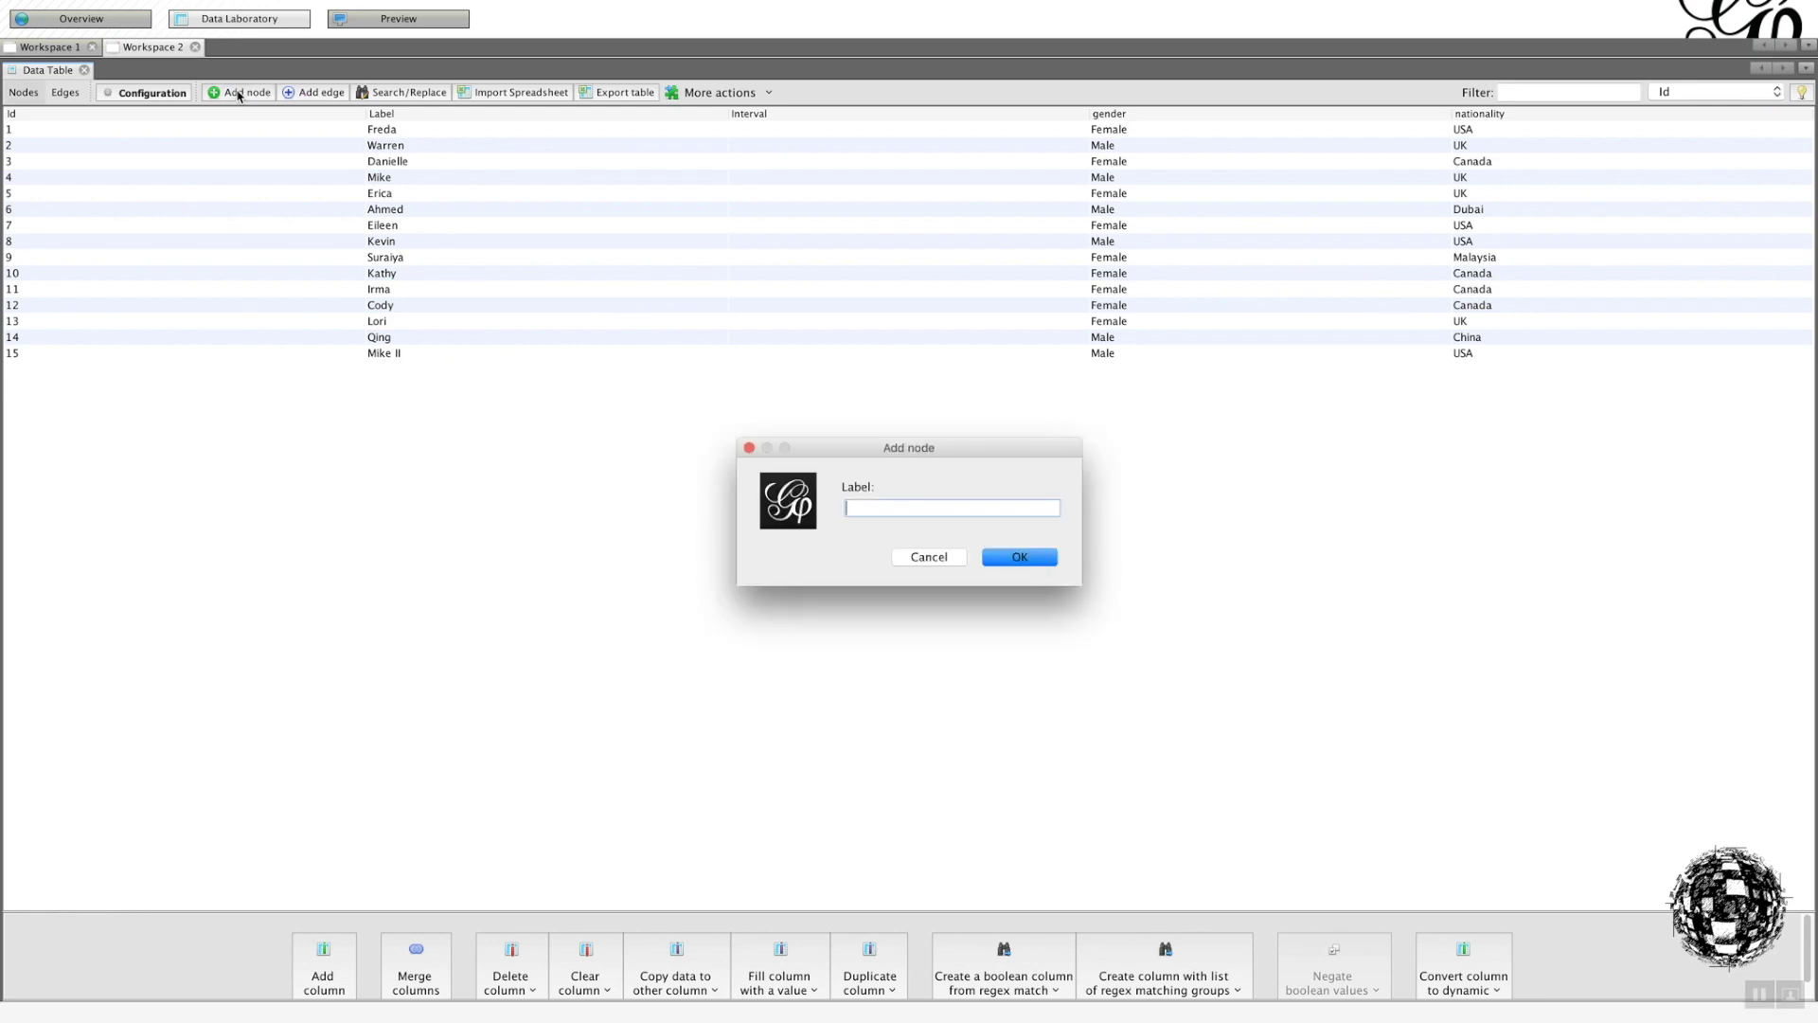
{"action": "type", "text": "Kendra"}
{"action": "left_click", "coordinate": [1018, 559]}
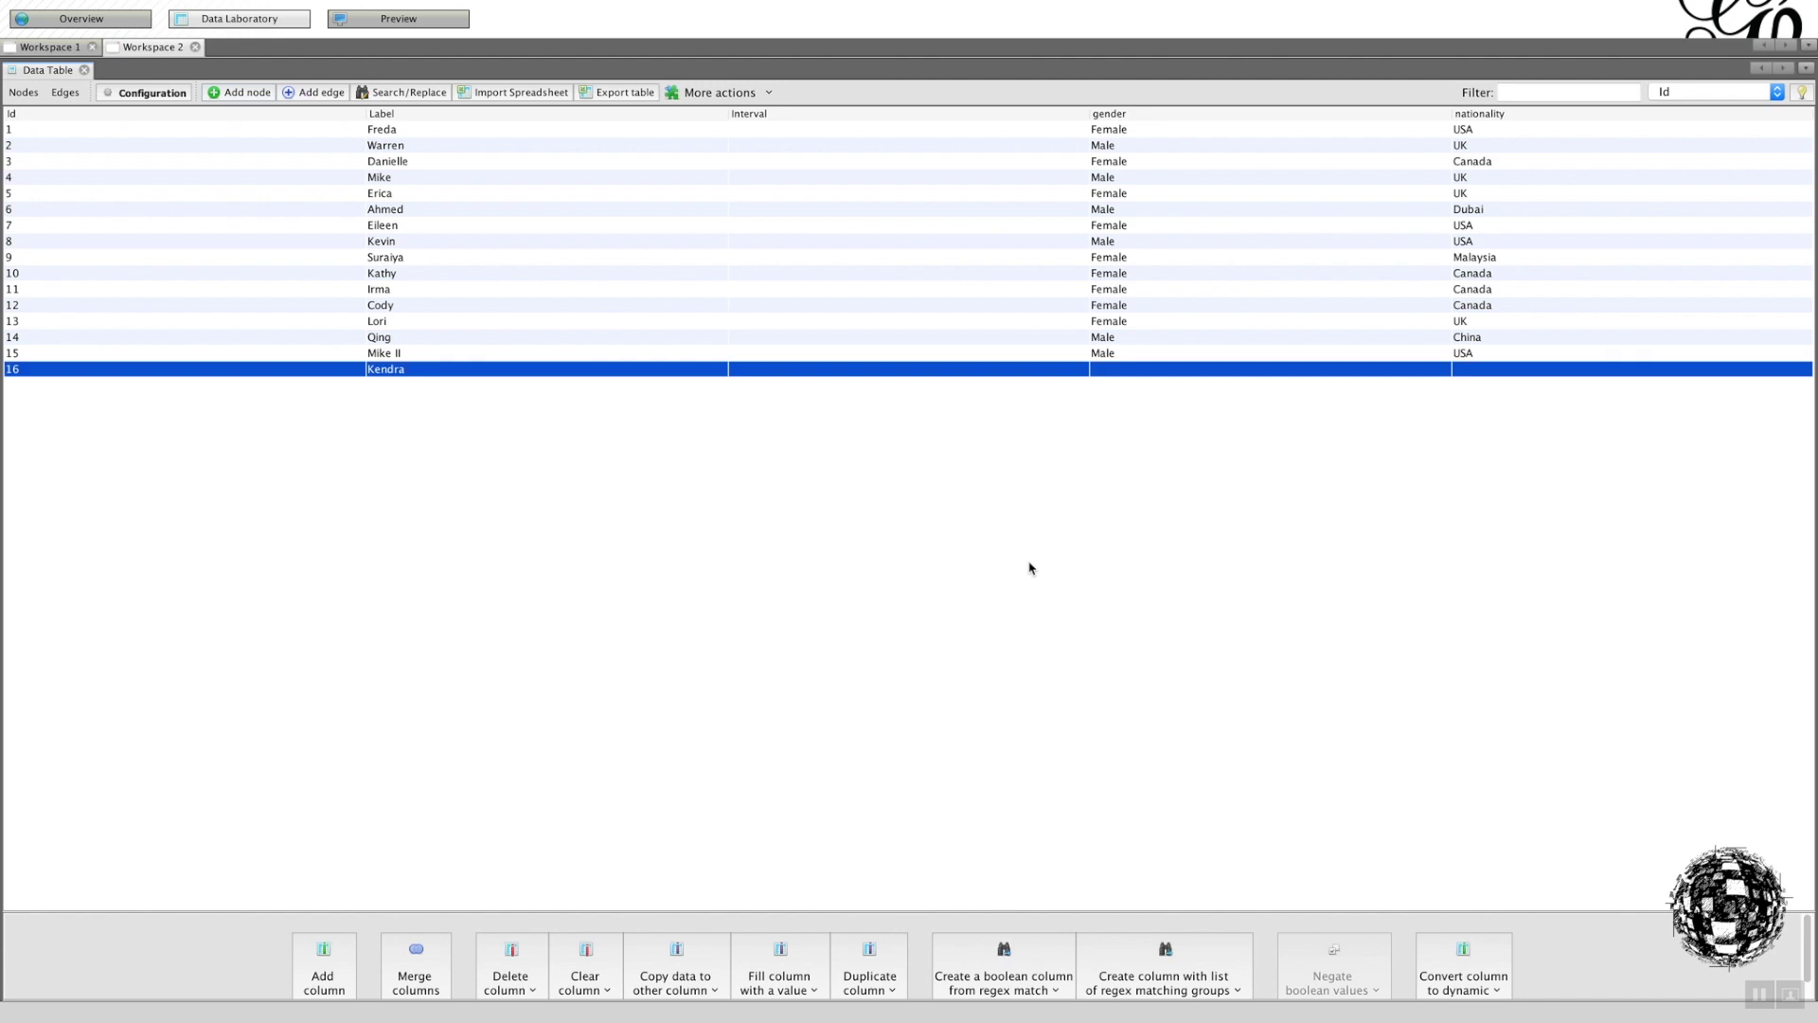
- Set Kendra's gender to Female and nationality to USA
{"action": "double_click", "coordinate": [1134, 371]}
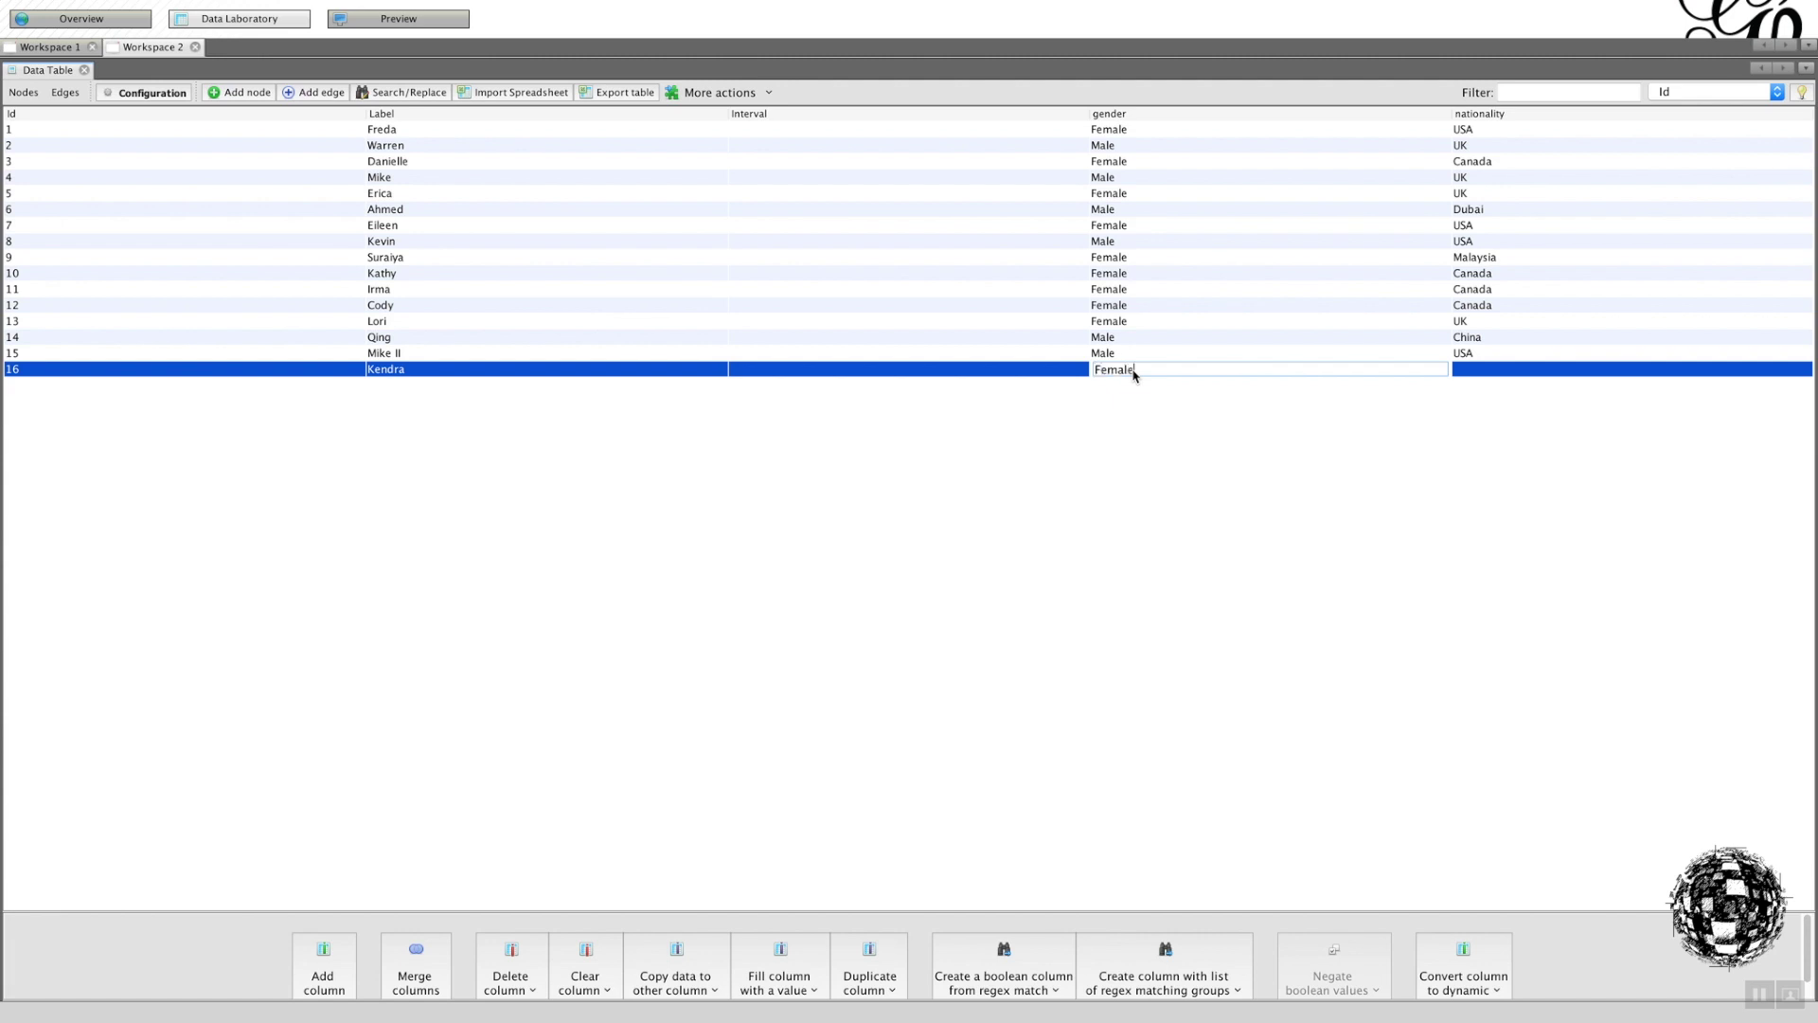
{"action": "left_click", "coordinate": [1476, 371]}
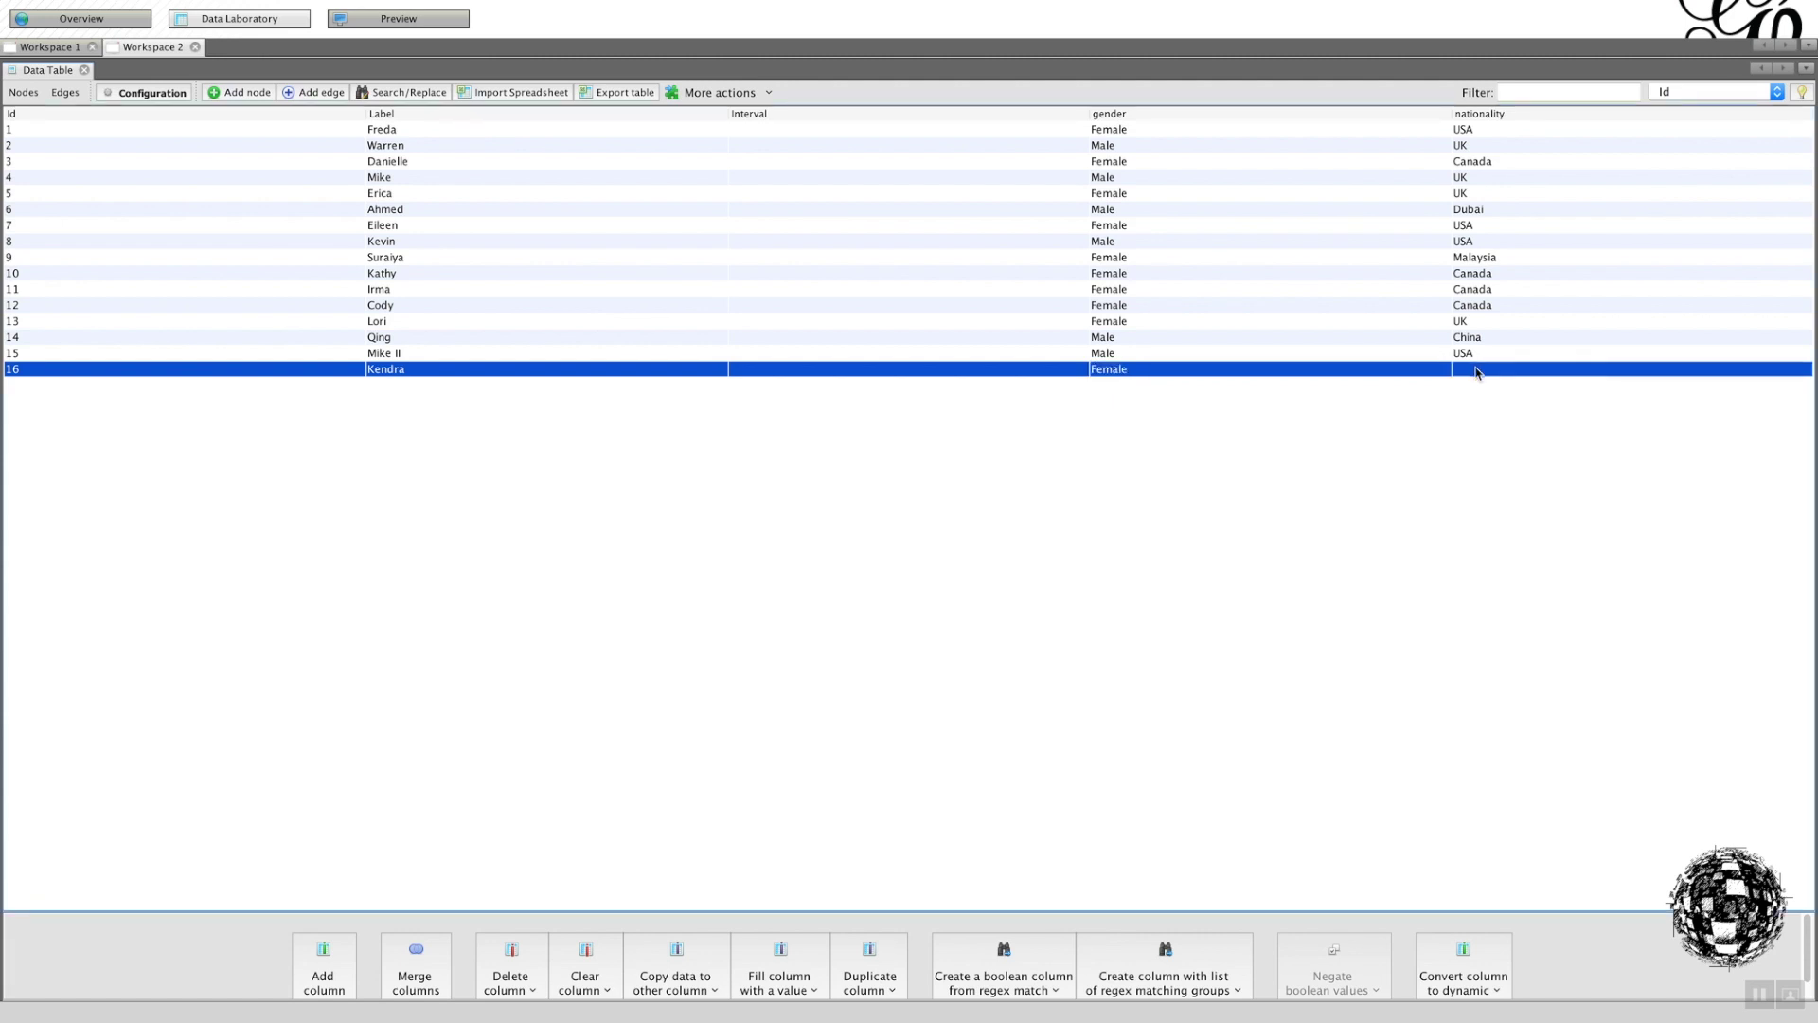
{"action": "double_click", "coordinate": [1476, 371]}
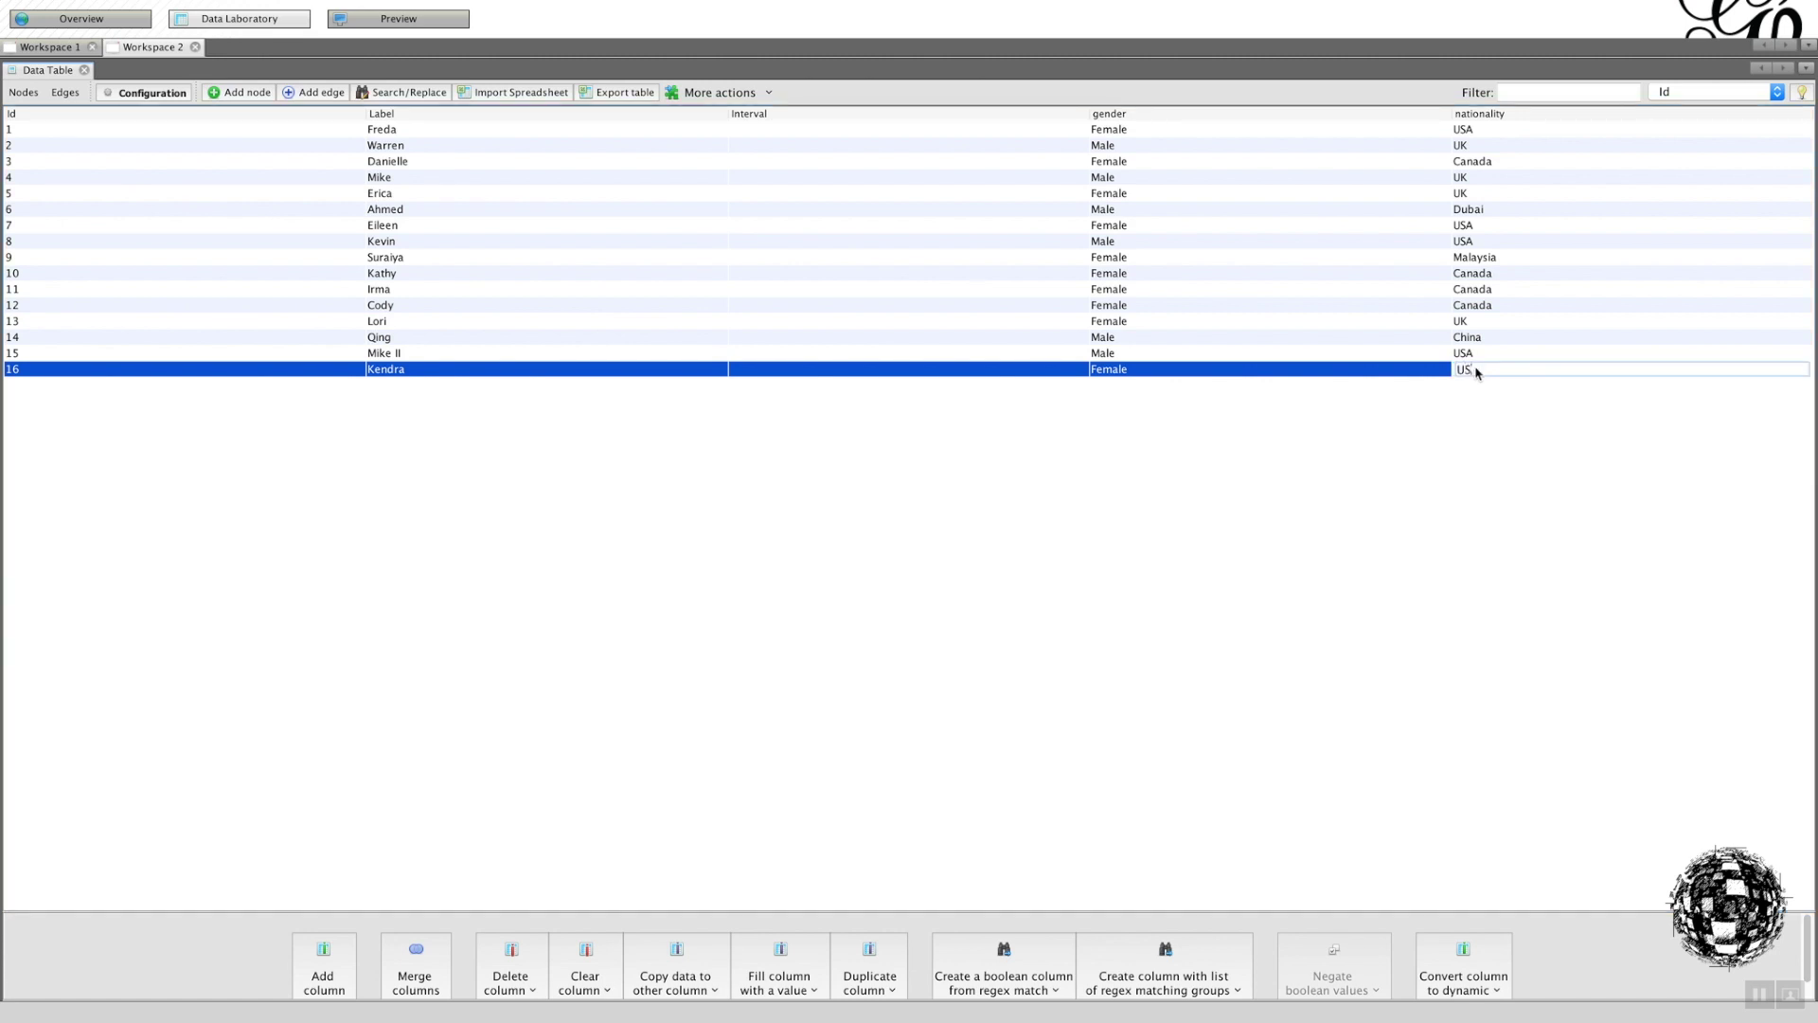
{"action": "type", "text": "USA"}
{"action": "key", "text": "Return"}
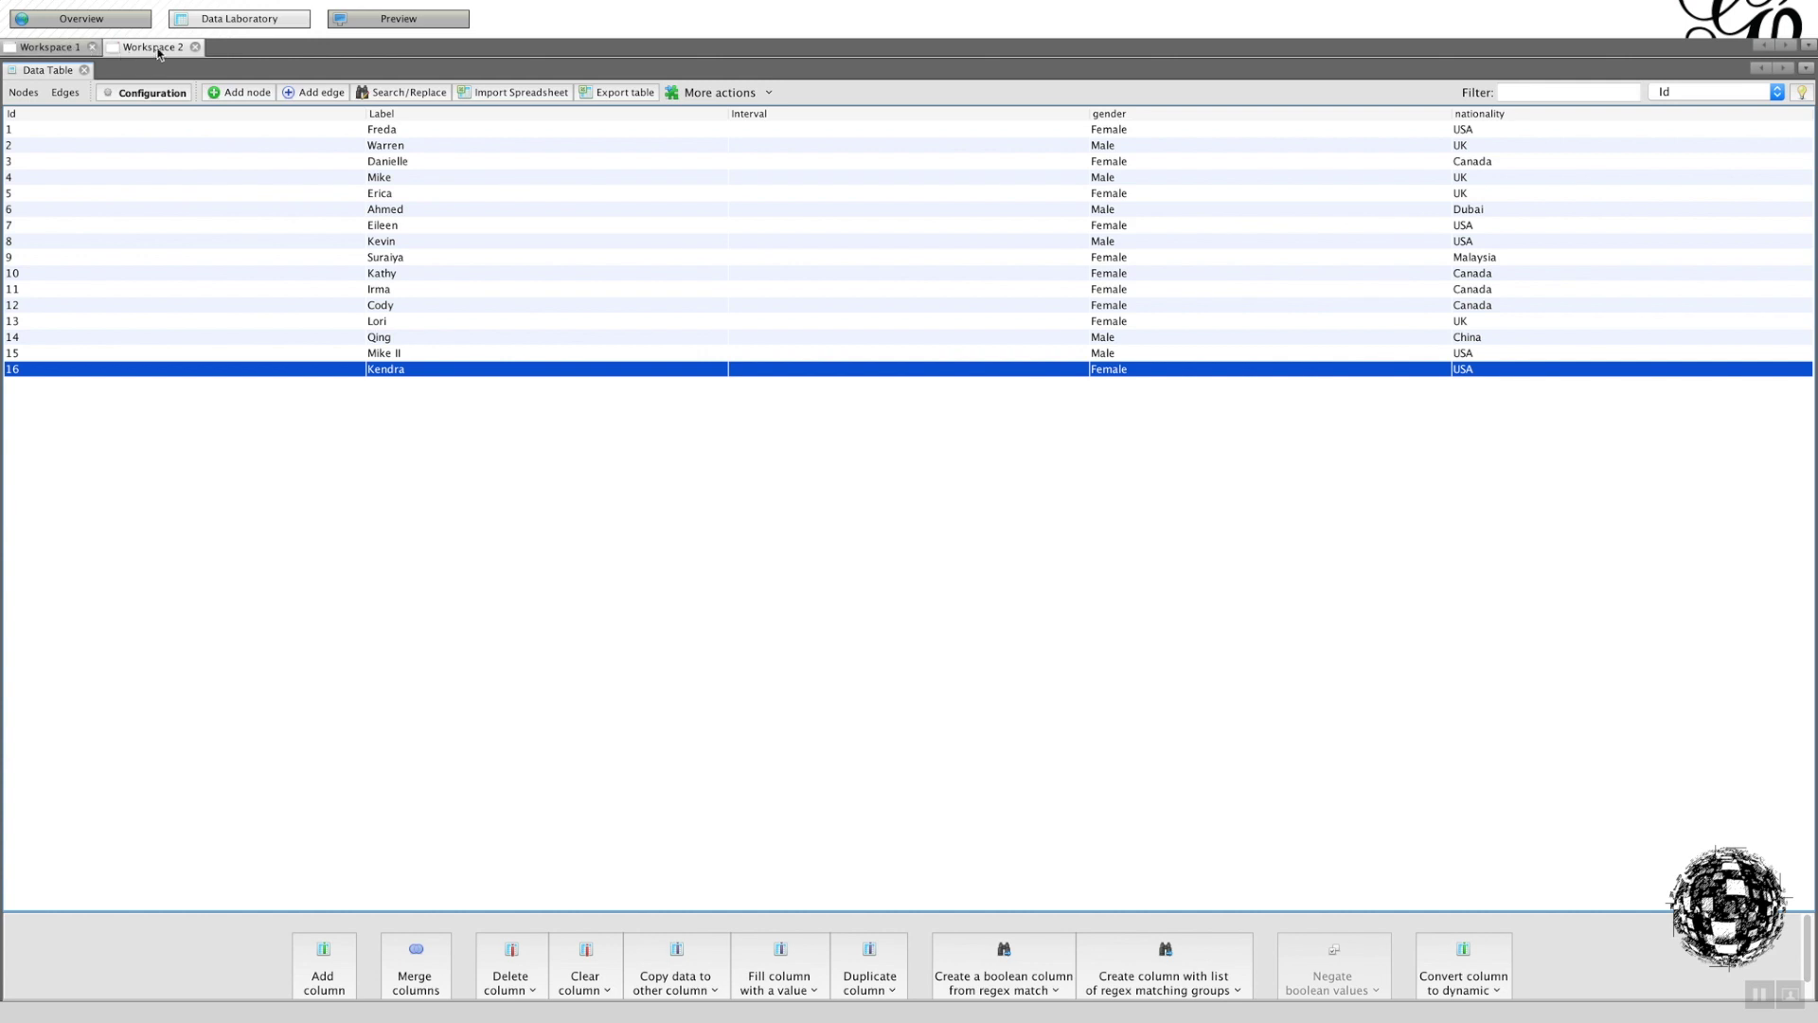
{"action": "left_click", "coordinate": [47, 47]}
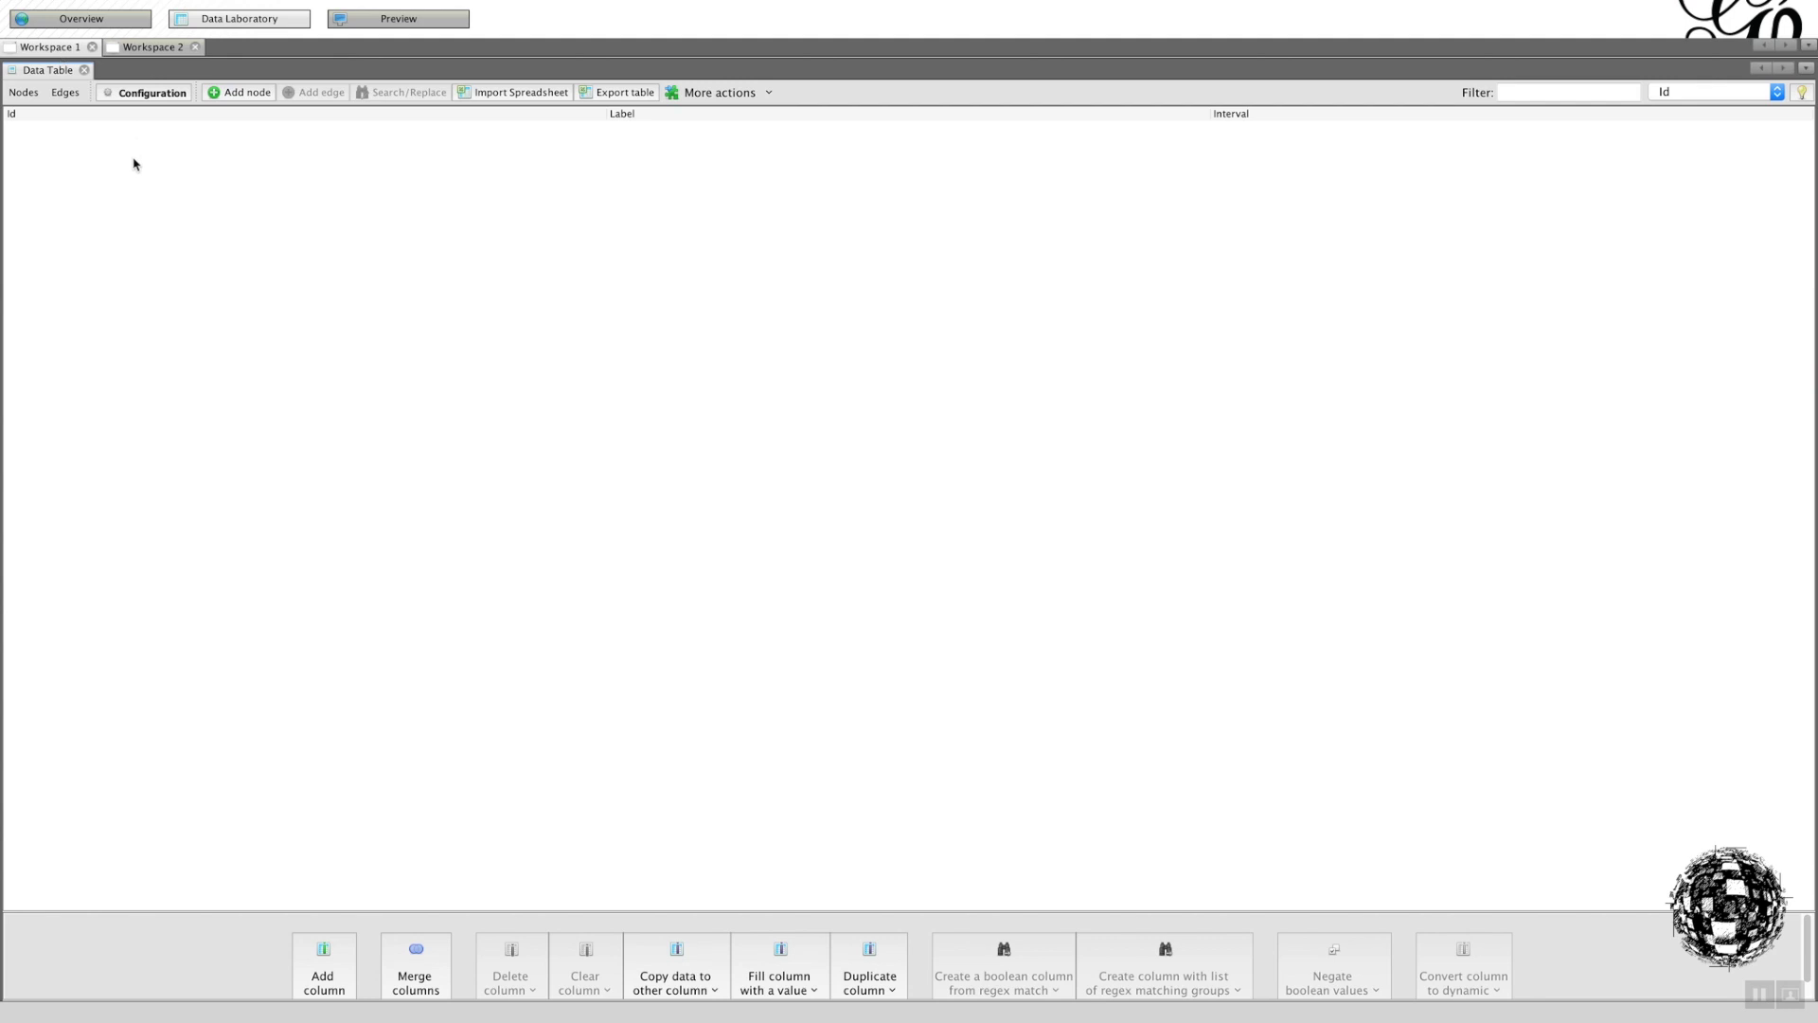
{"action": "left_click", "coordinate": [137, 49]}
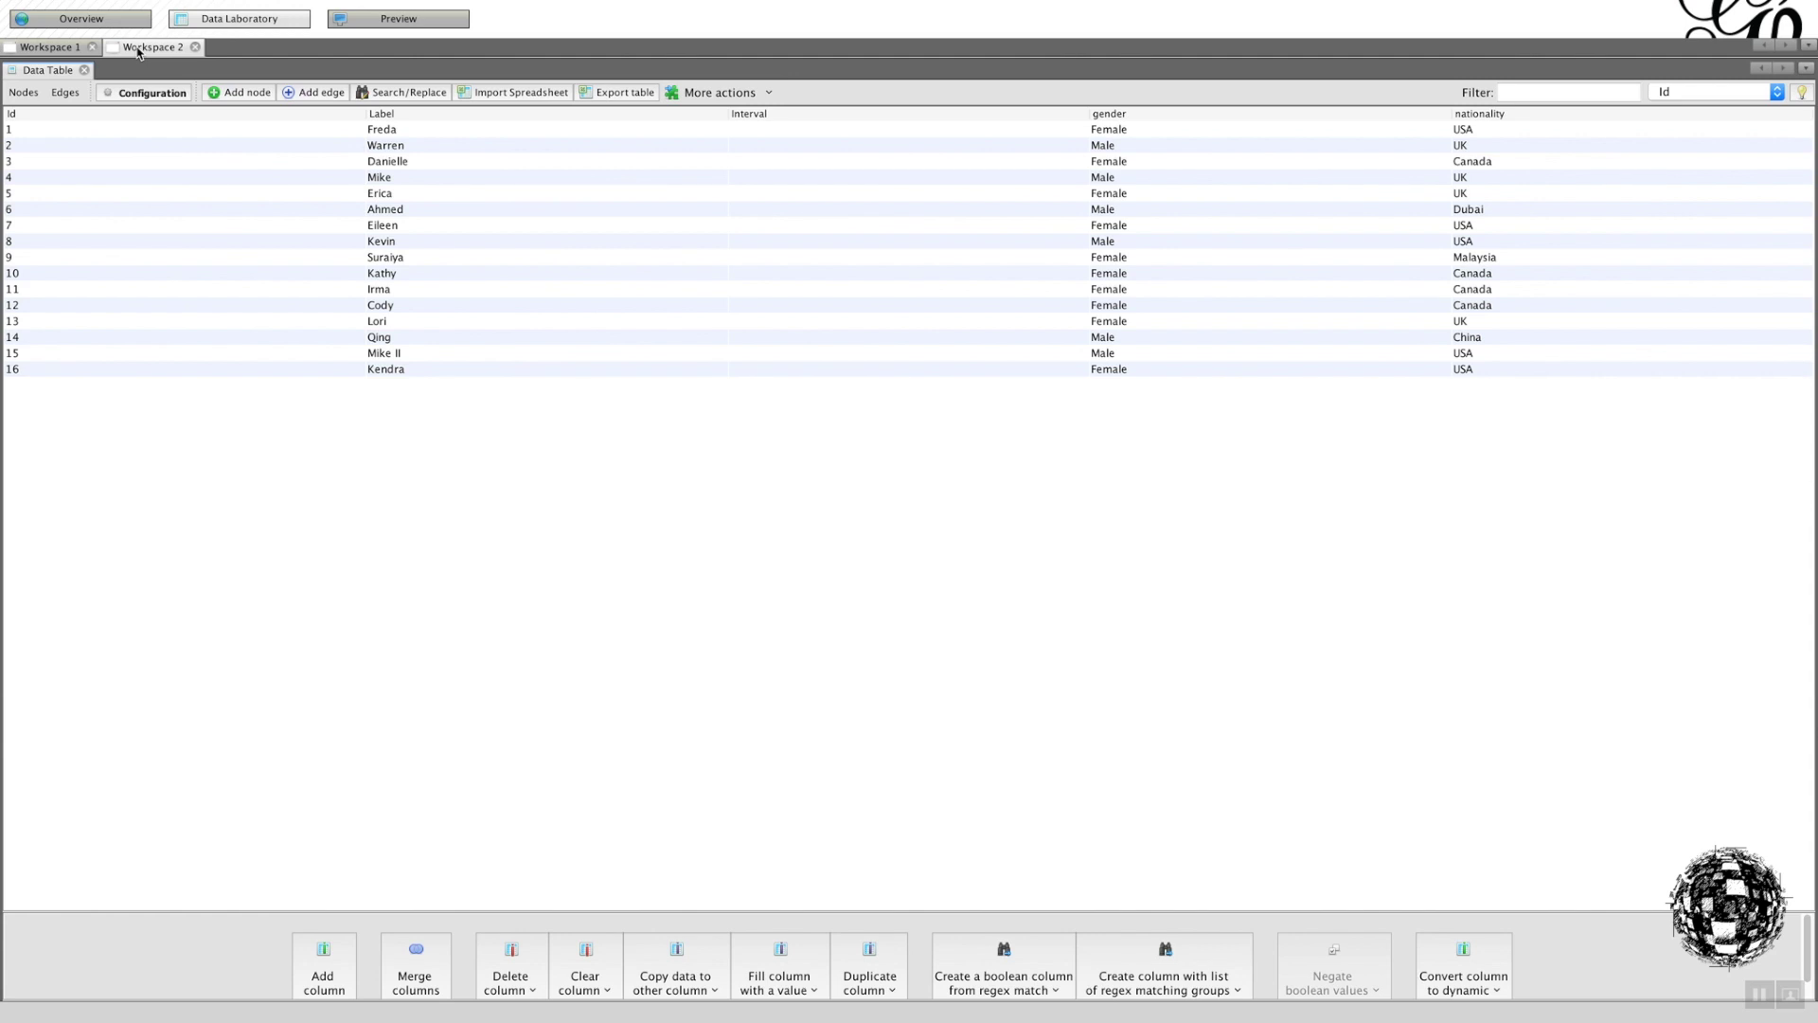
- Import Edge Undirected.csv as an edges table and advance to the import settings step
{"action": "left_click", "coordinate": [509, 93]}
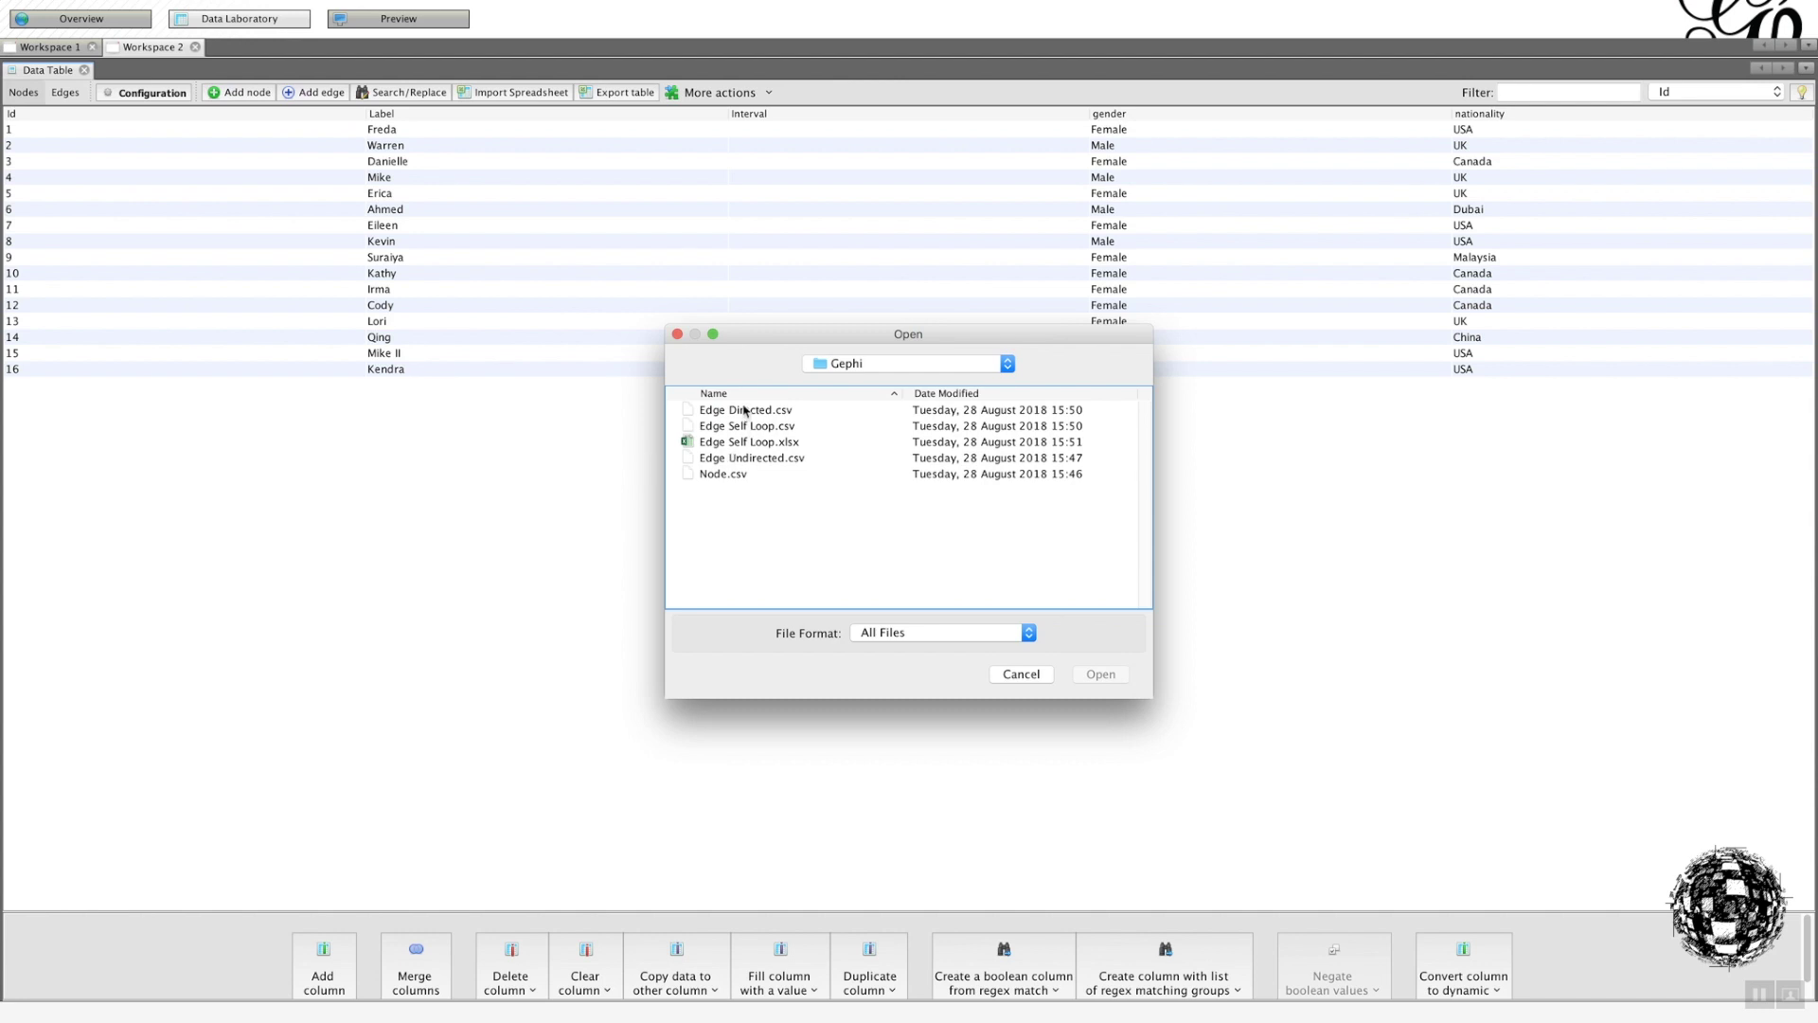
{"action": "left_click", "coordinate": [736, 458]}
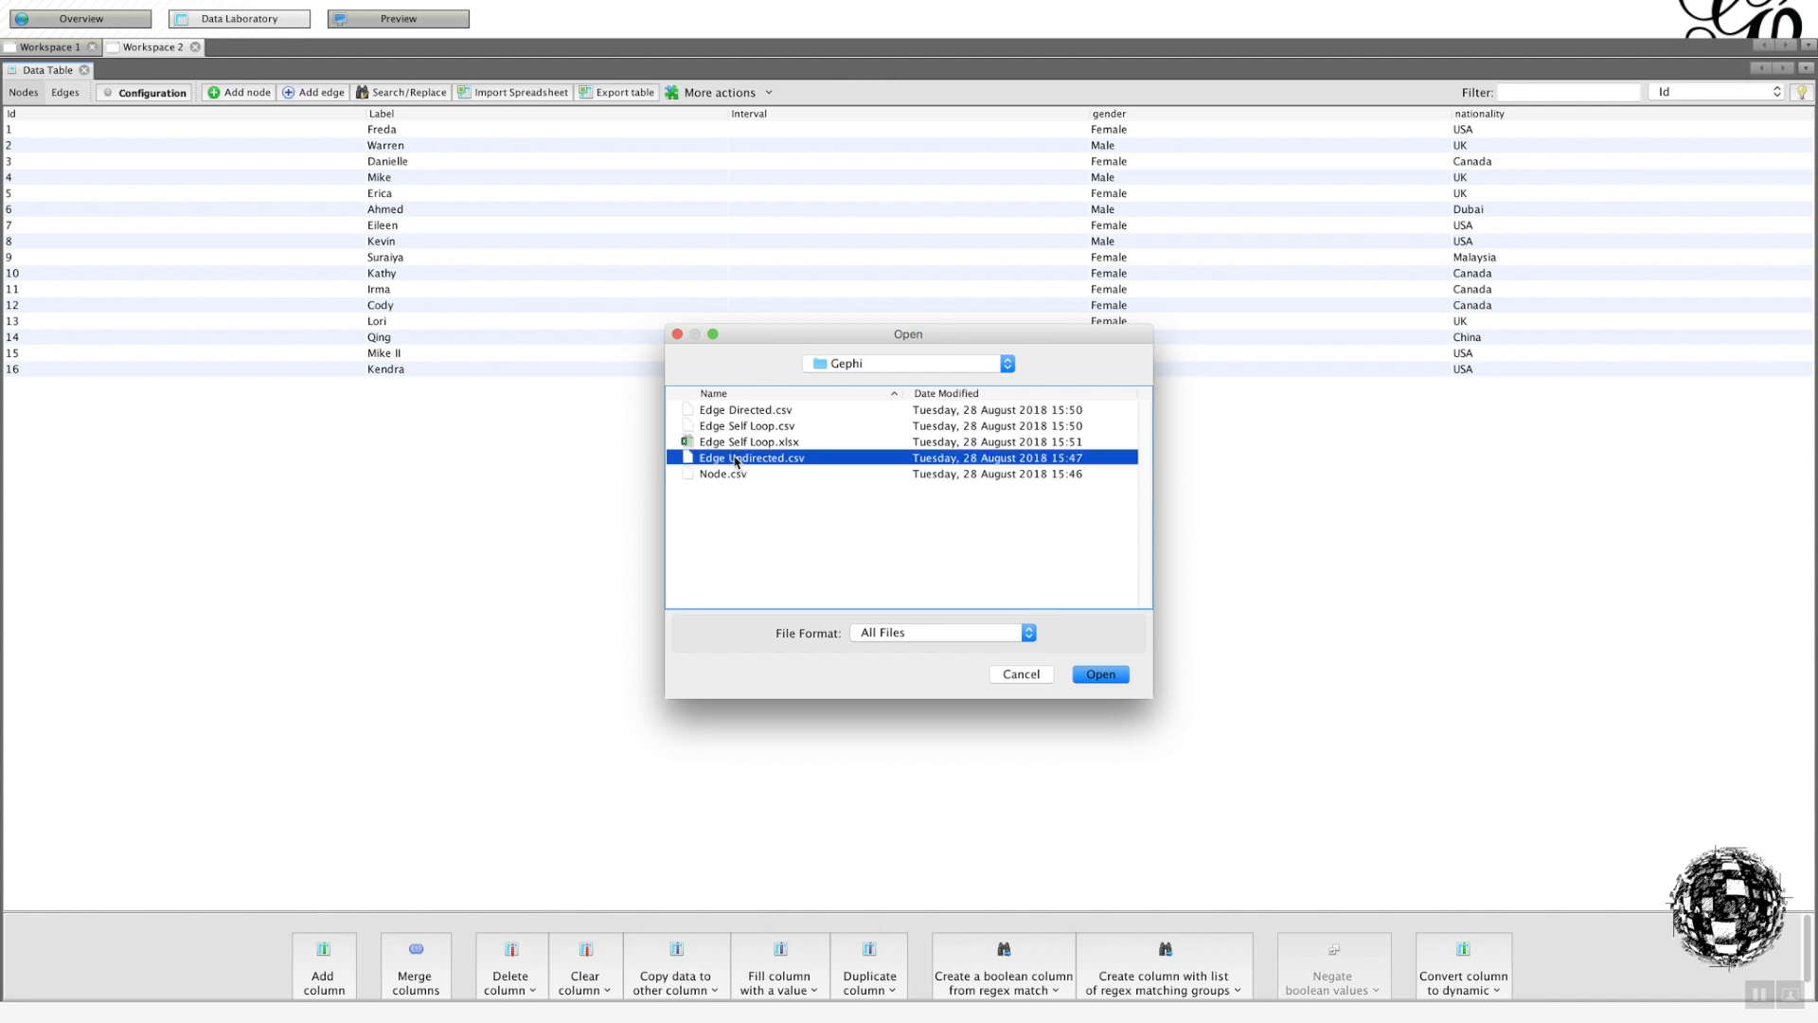
{"action": "left_click", "coordinate": [1100, 678]}
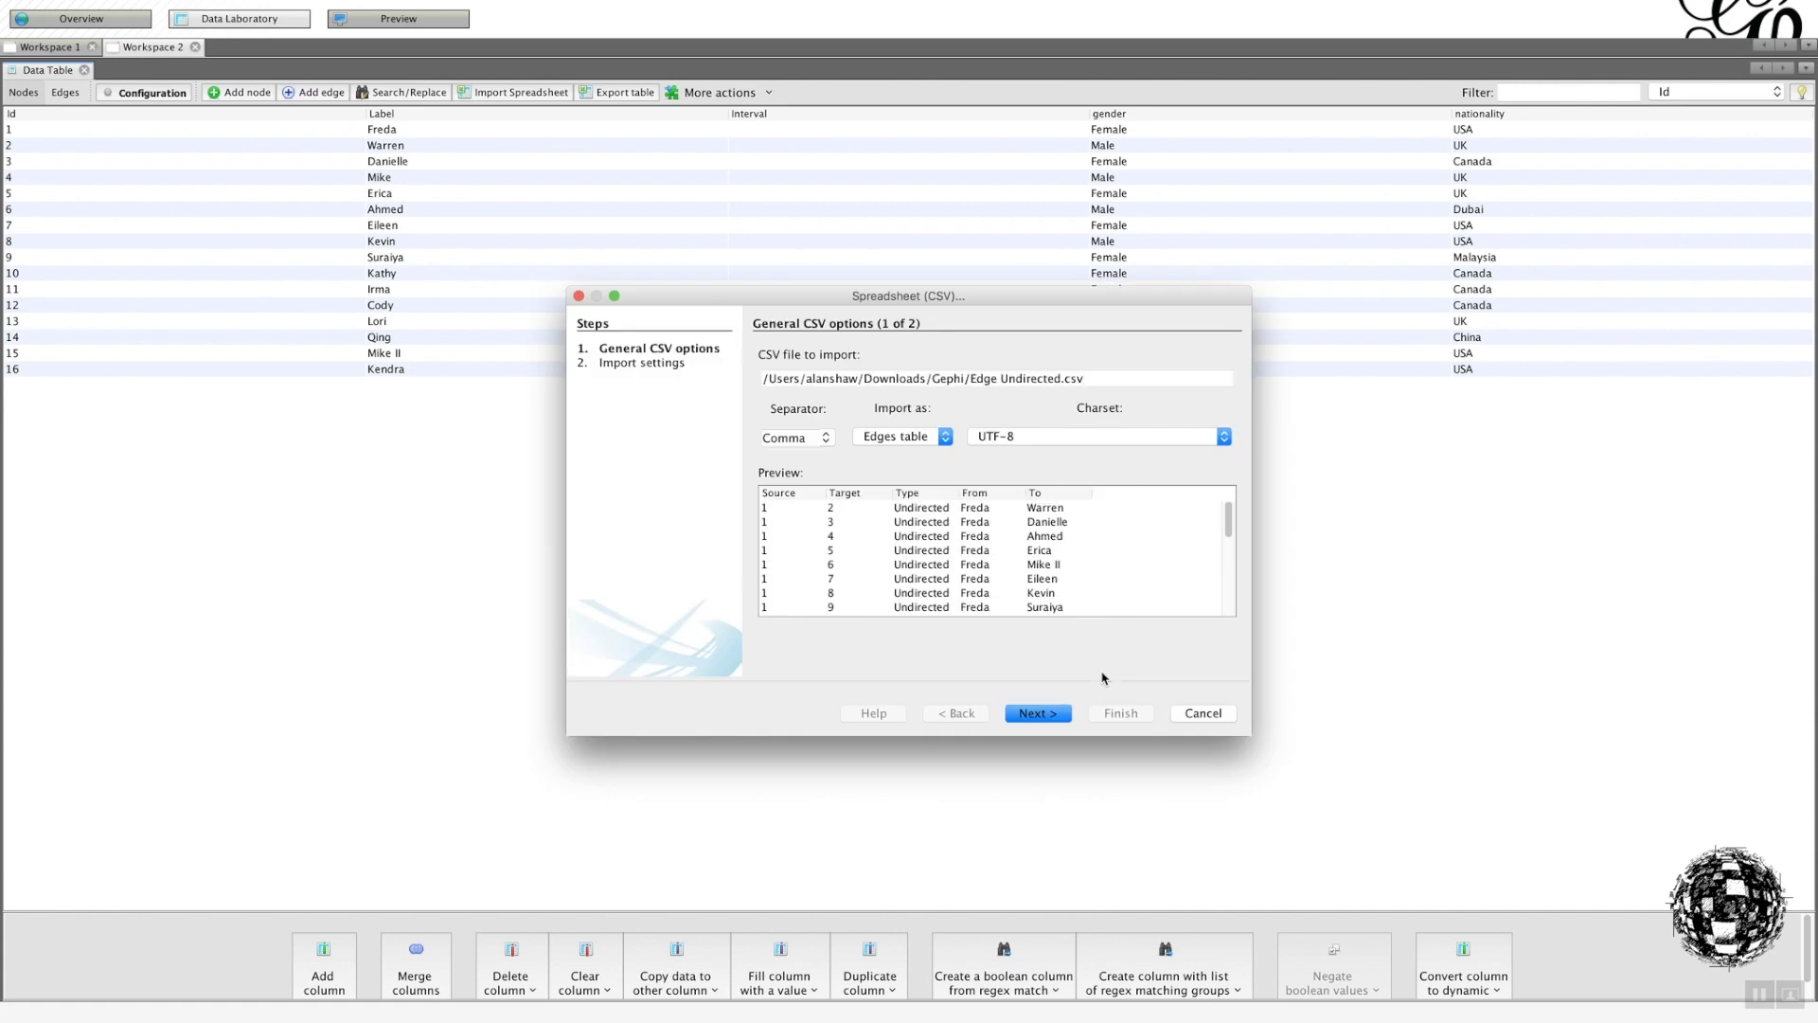
{"action": "left_click", "coordinate": [1036, 716]}
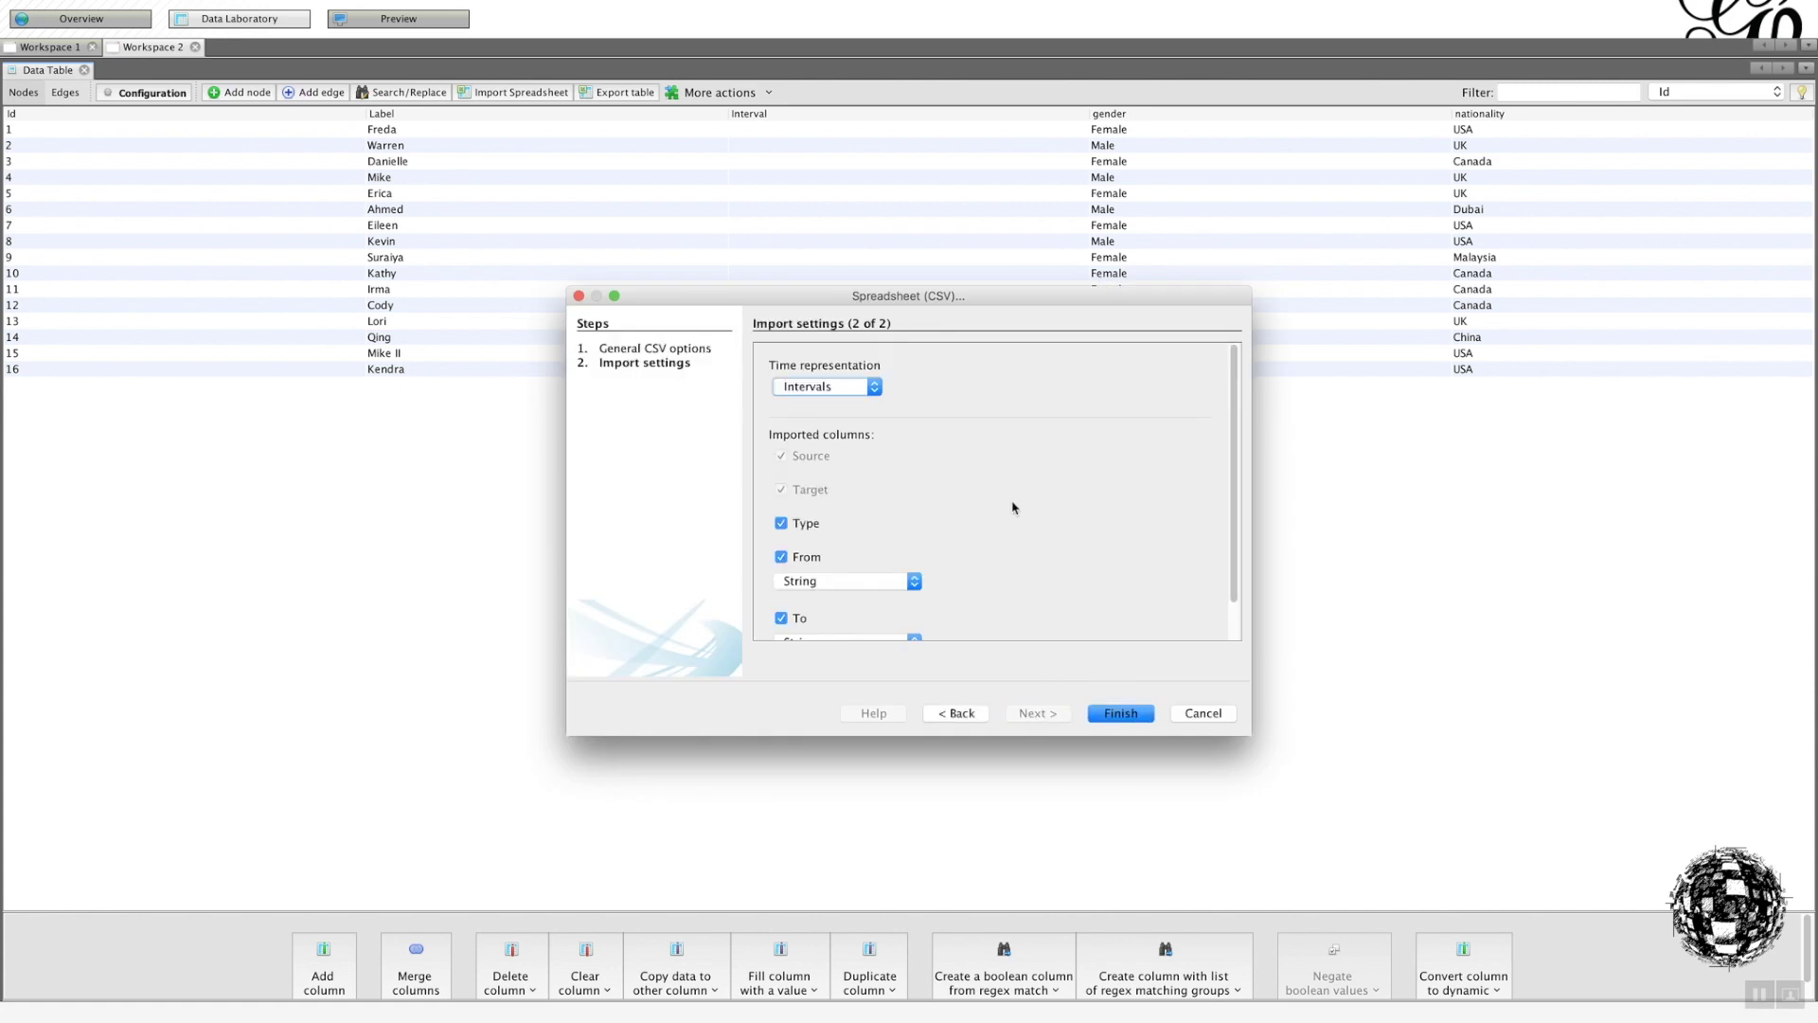
{"action": "scroll", "coordinate": [1013, 509], "scroll_direction": "down", "scroll_amount": 3}
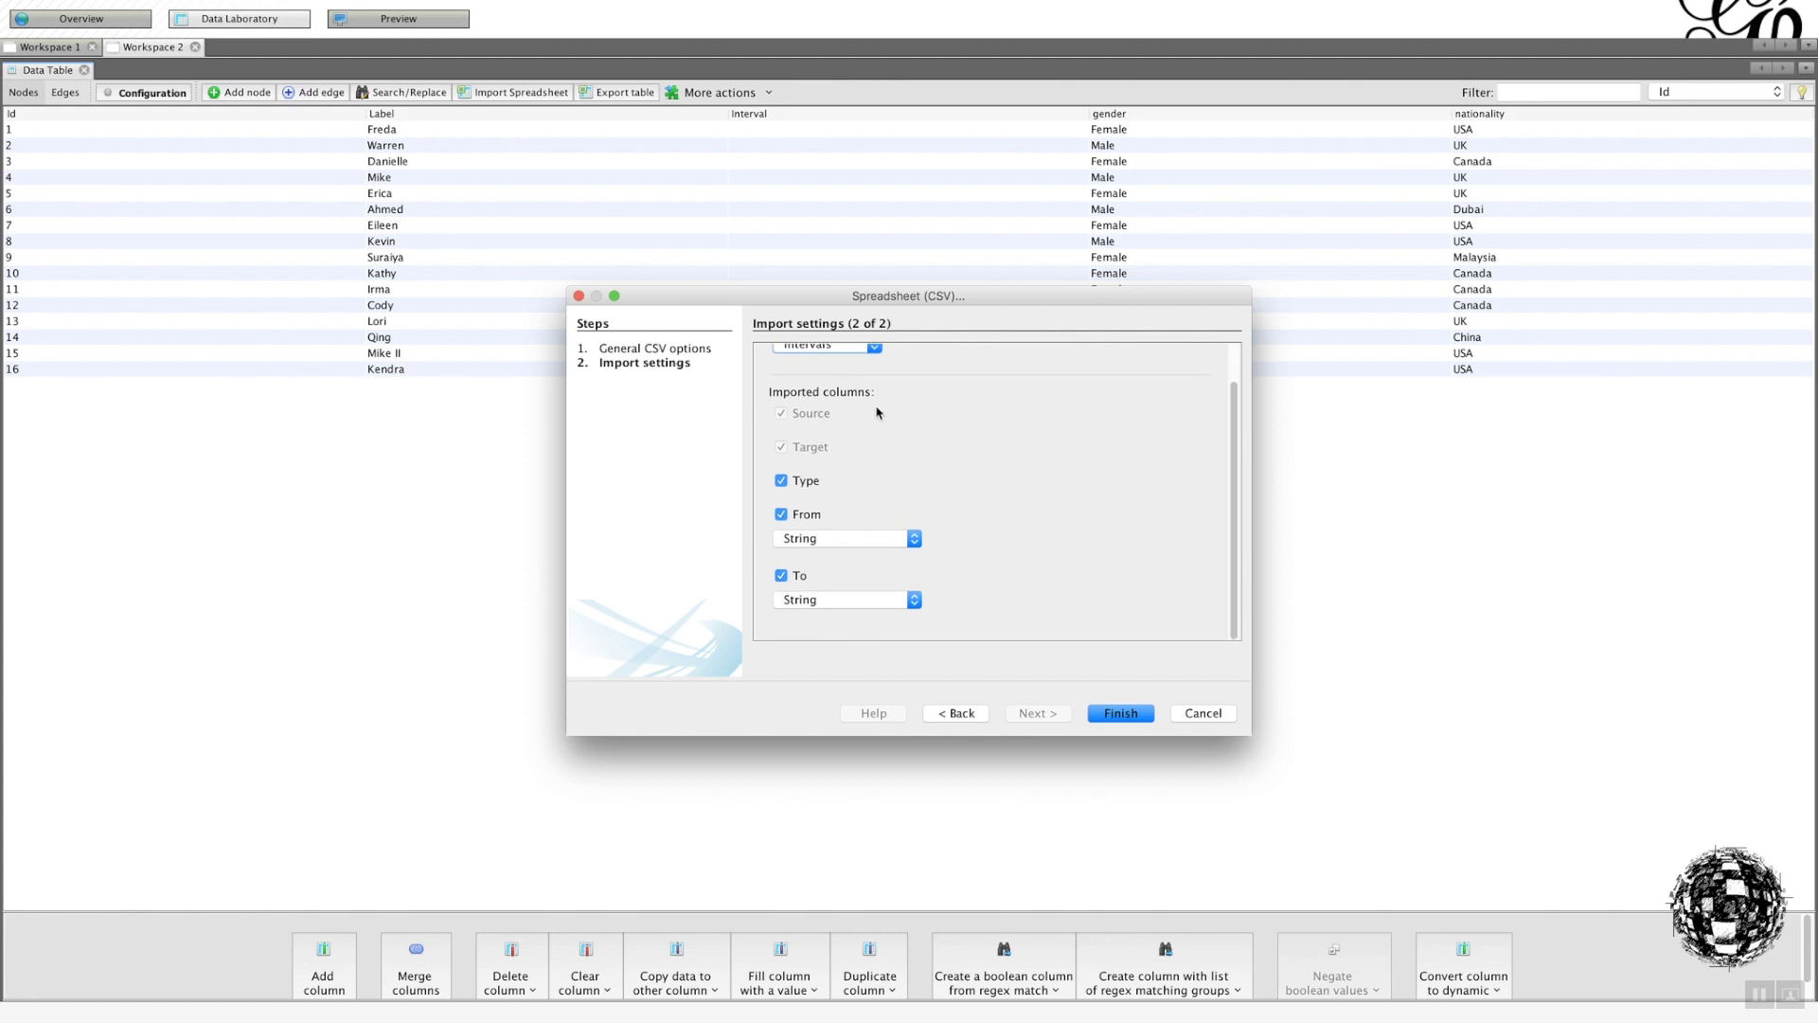
- Finish the CSV import wizard and choose Append to existing workspace in the import report
{"action": "left_click", "coordinate": [1117, 718]}
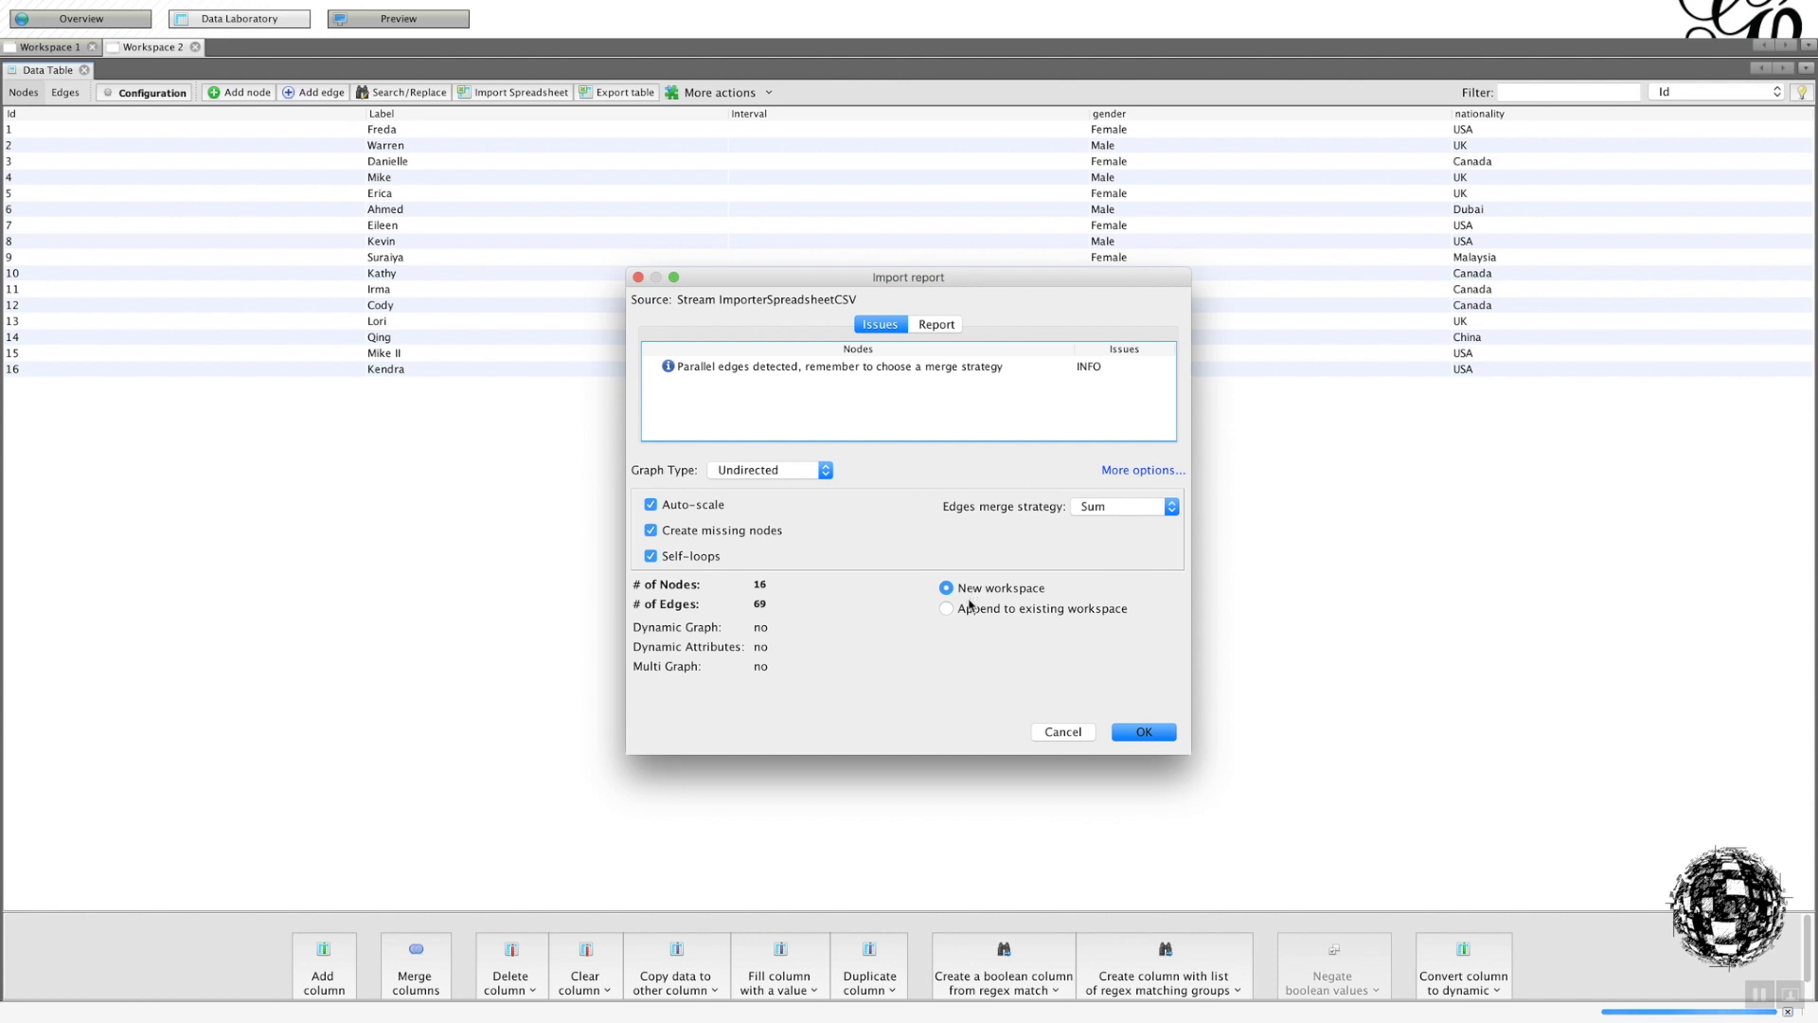
{"action": "left_click", "coordinate": [950, 609]}
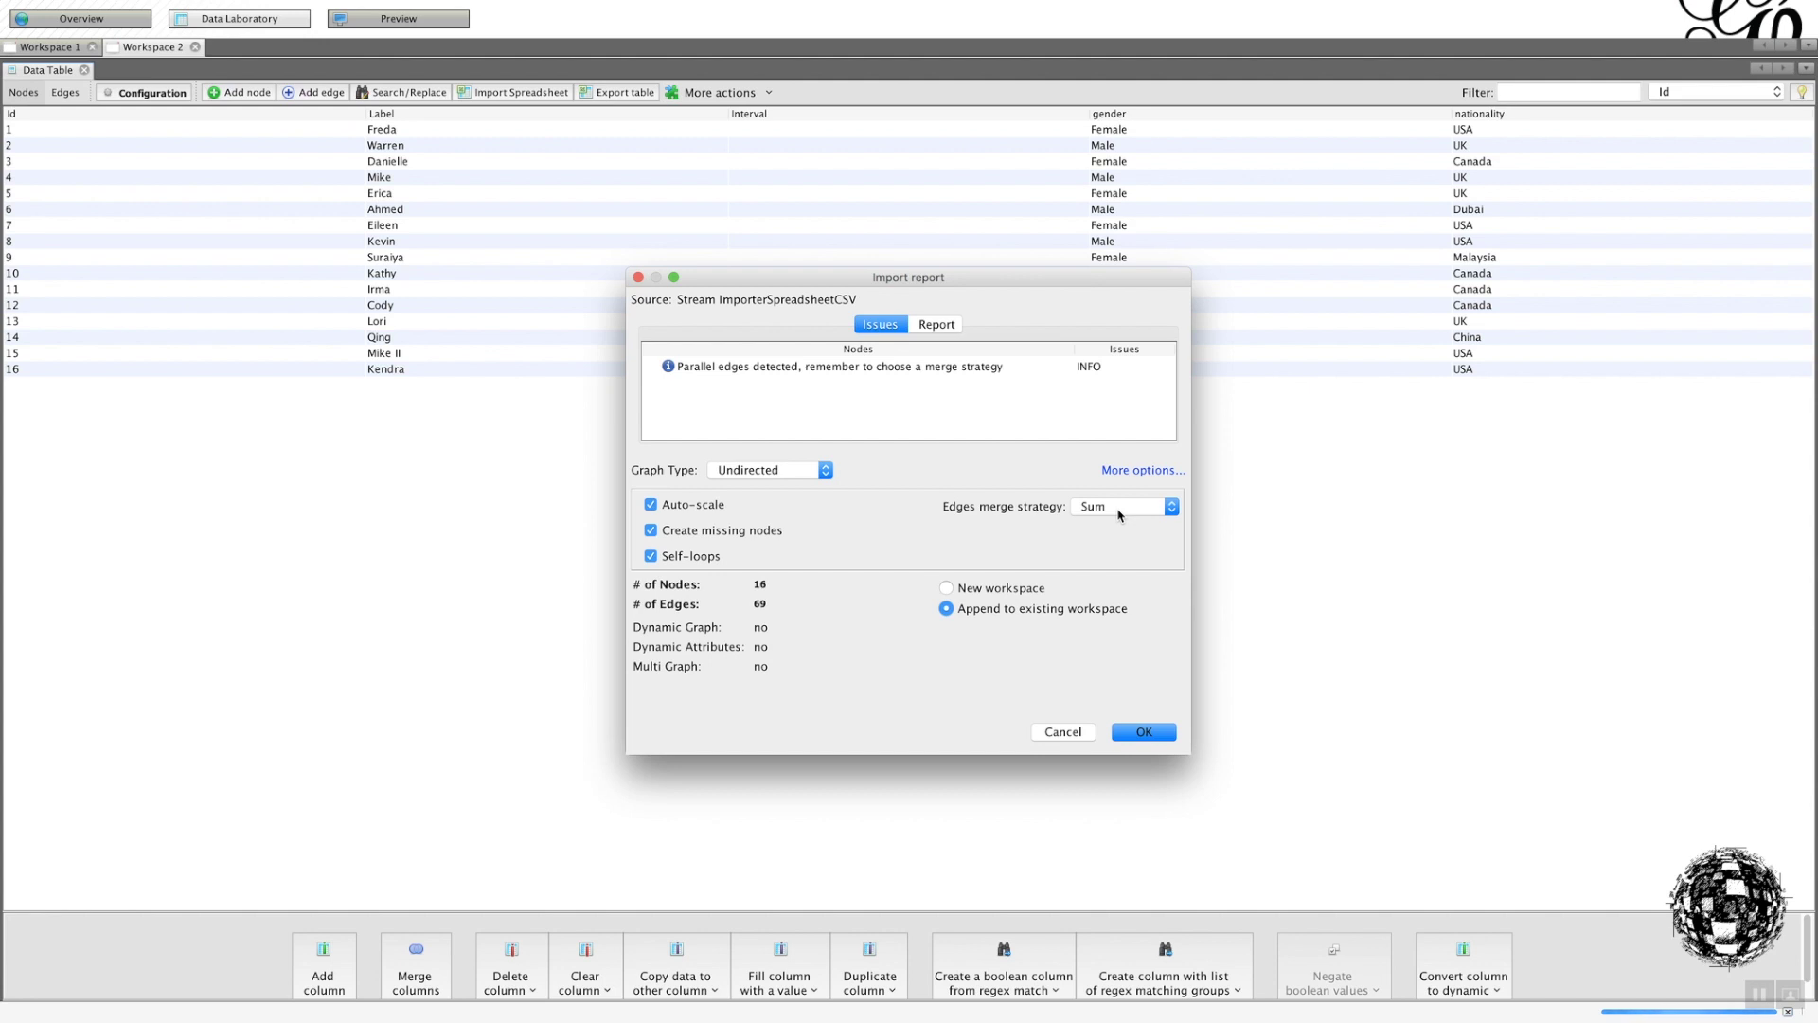
- Check the Edge Undirected sheet's header row (Source, Target, Type, From, To) in Excel, then return to Gephi
{"action": "key", "text": "super+Tab"}
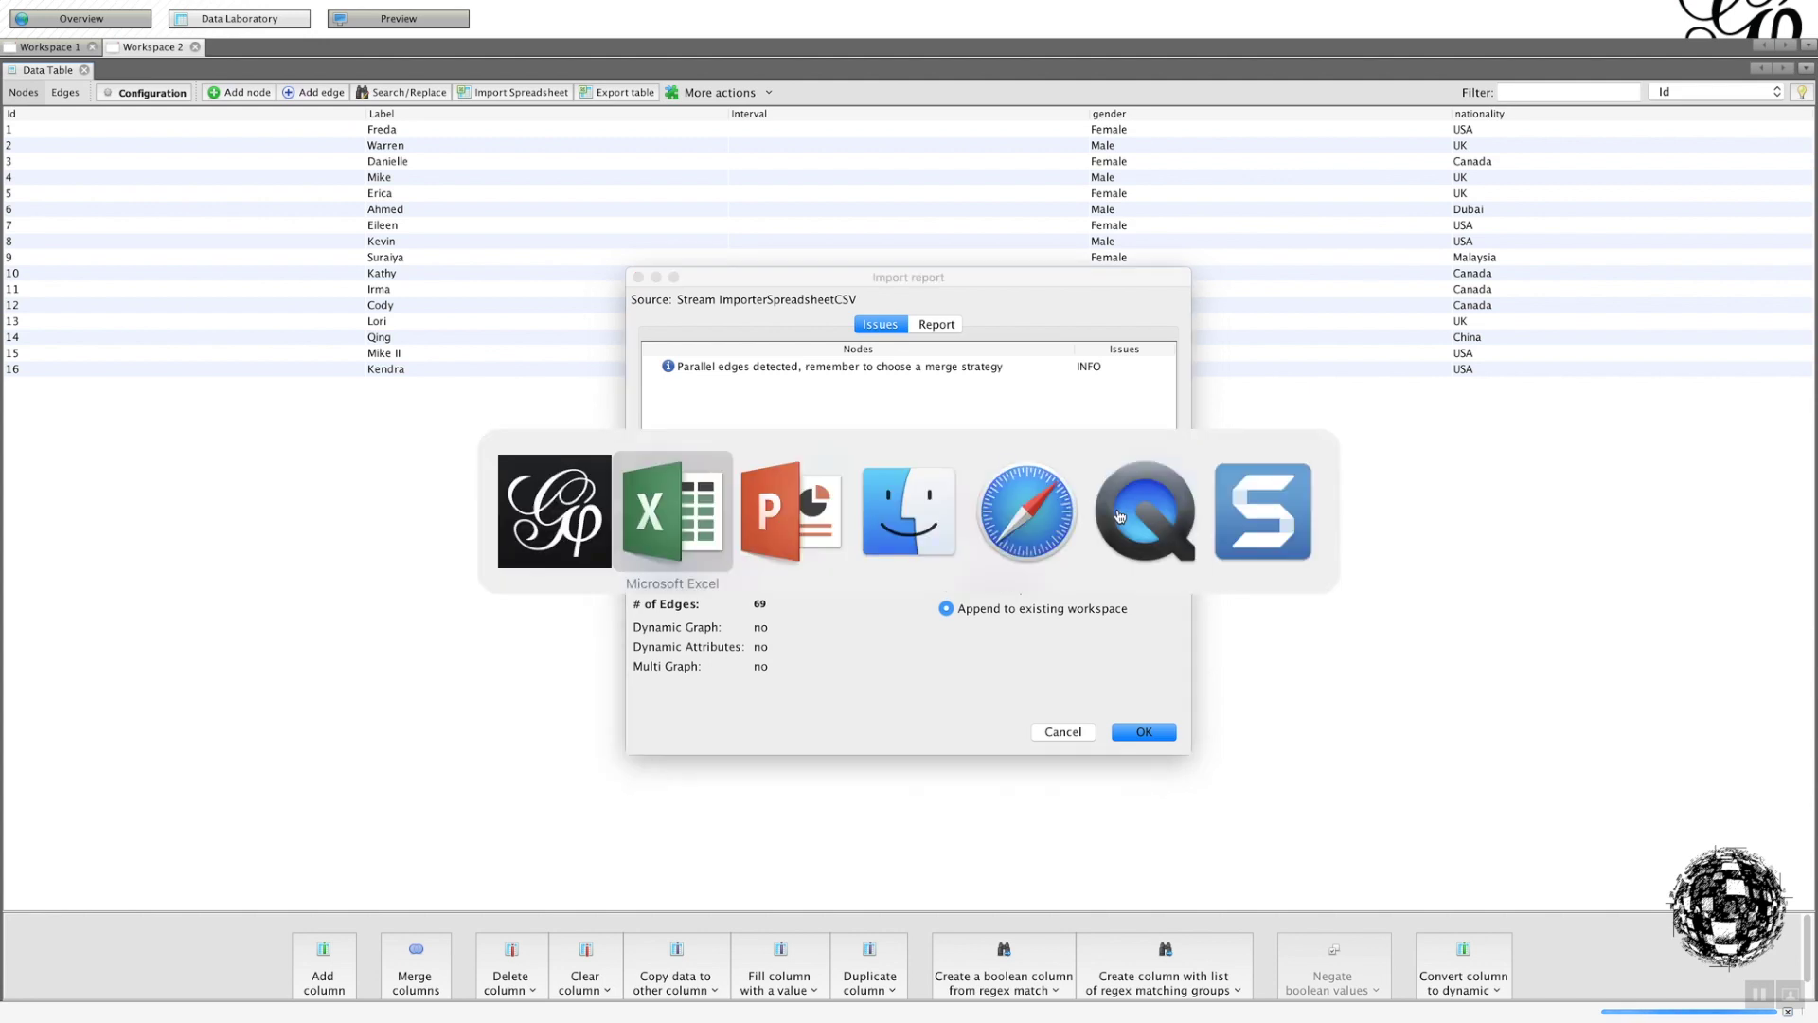
{"action": "scroll", "coordinate": [568, 384], "scroll_direction": "up", "scroll_amount": 15}
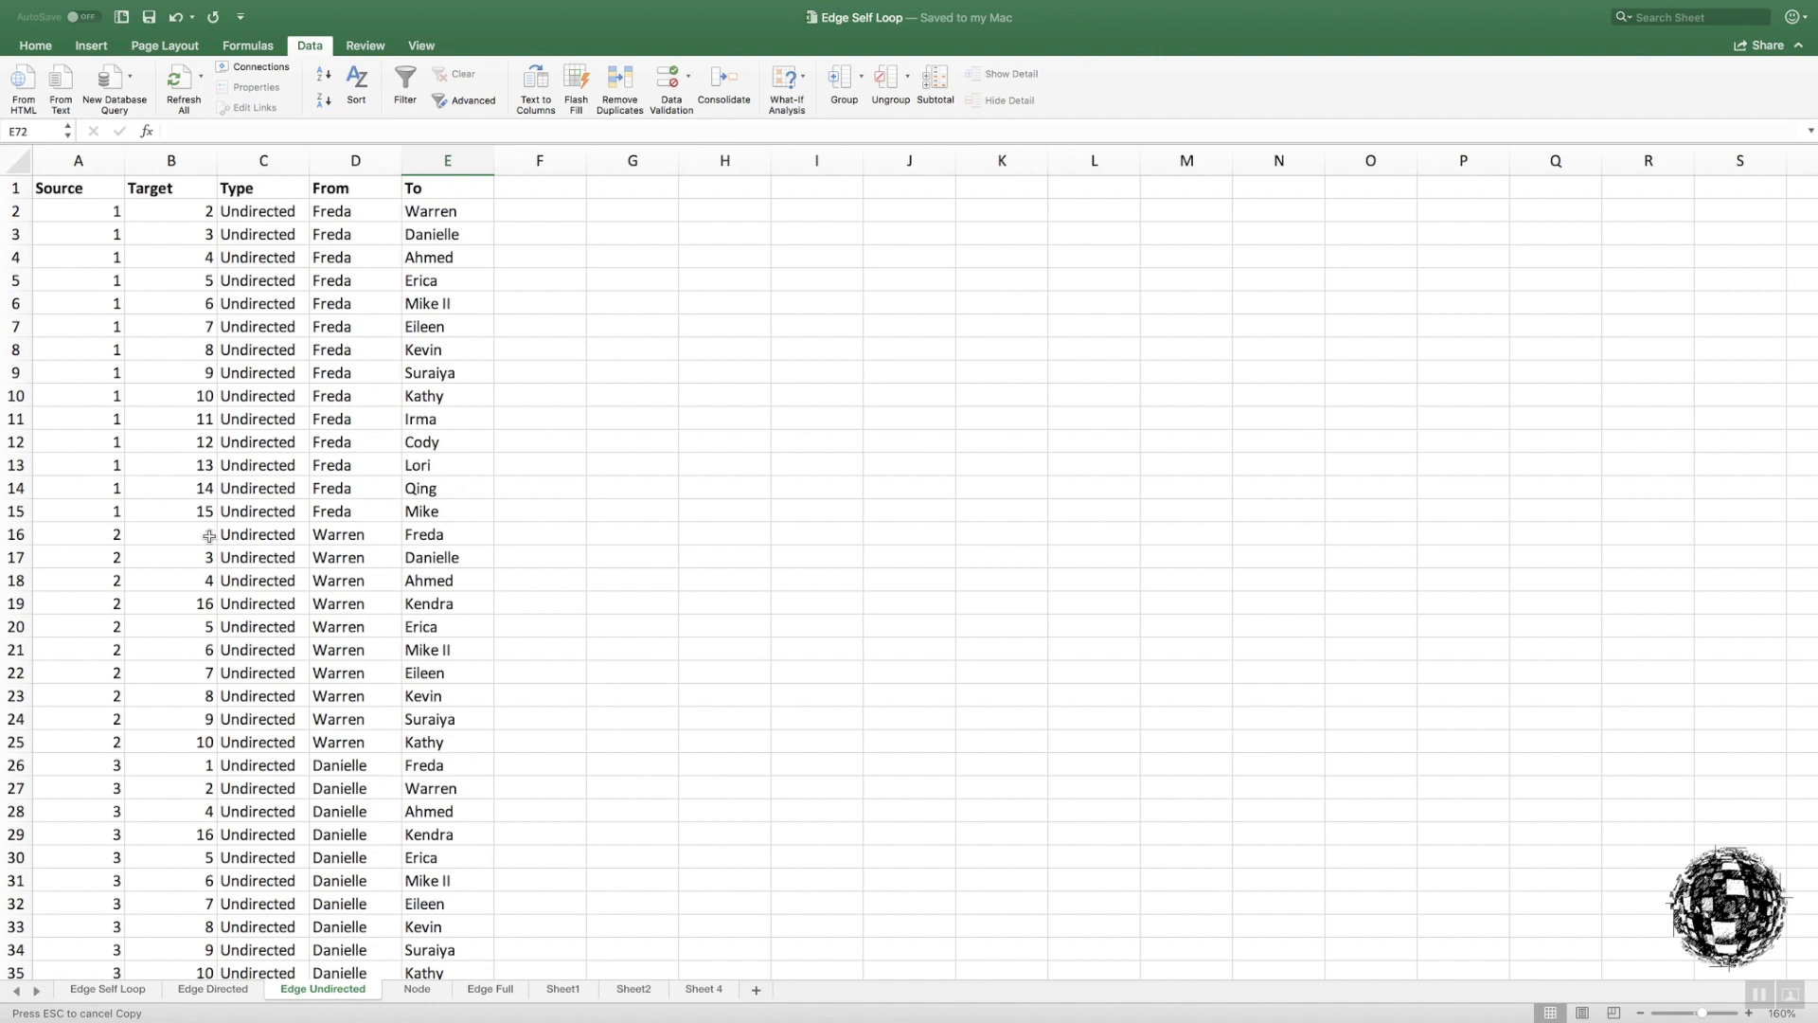
{"action": "key", "text": "ctrl+Left"}
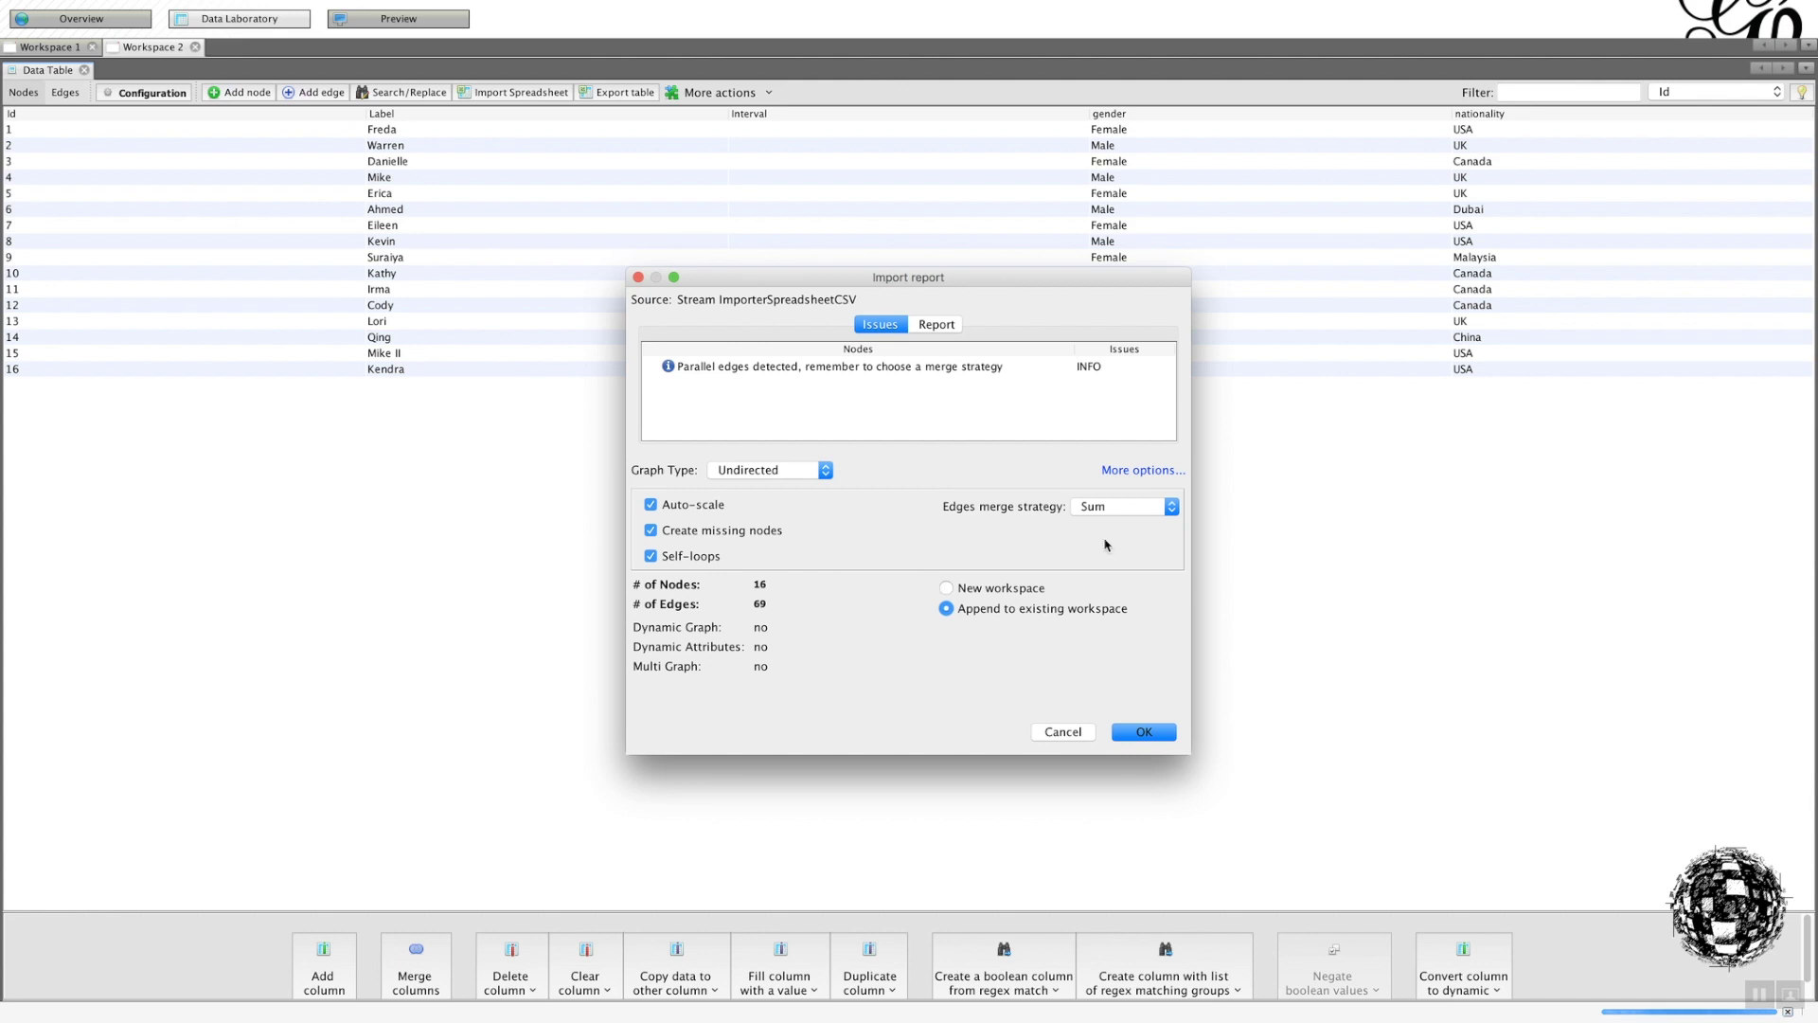
- Keep Sum as the edge merge strategy and append the 69 undirected edges
{"action": "left_click", "coordinate": [1148, 509]}
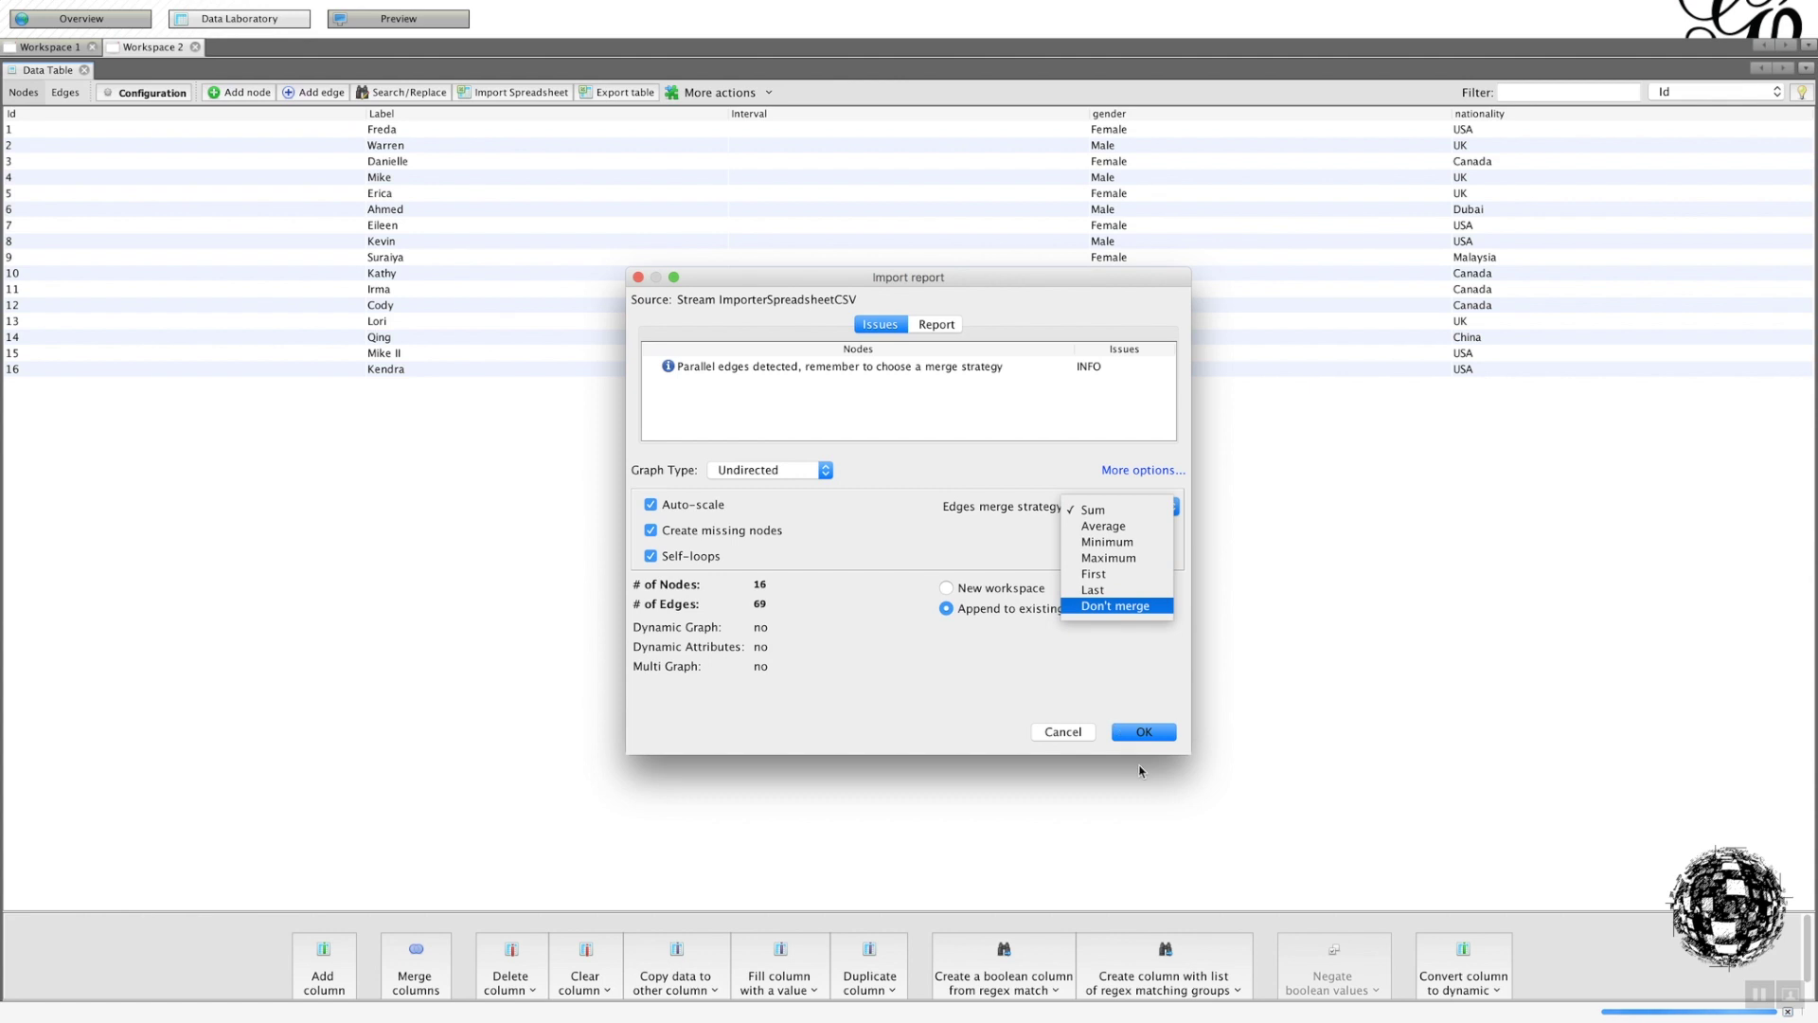
{"action": "left_click", "coordinate": [1150, 735]}
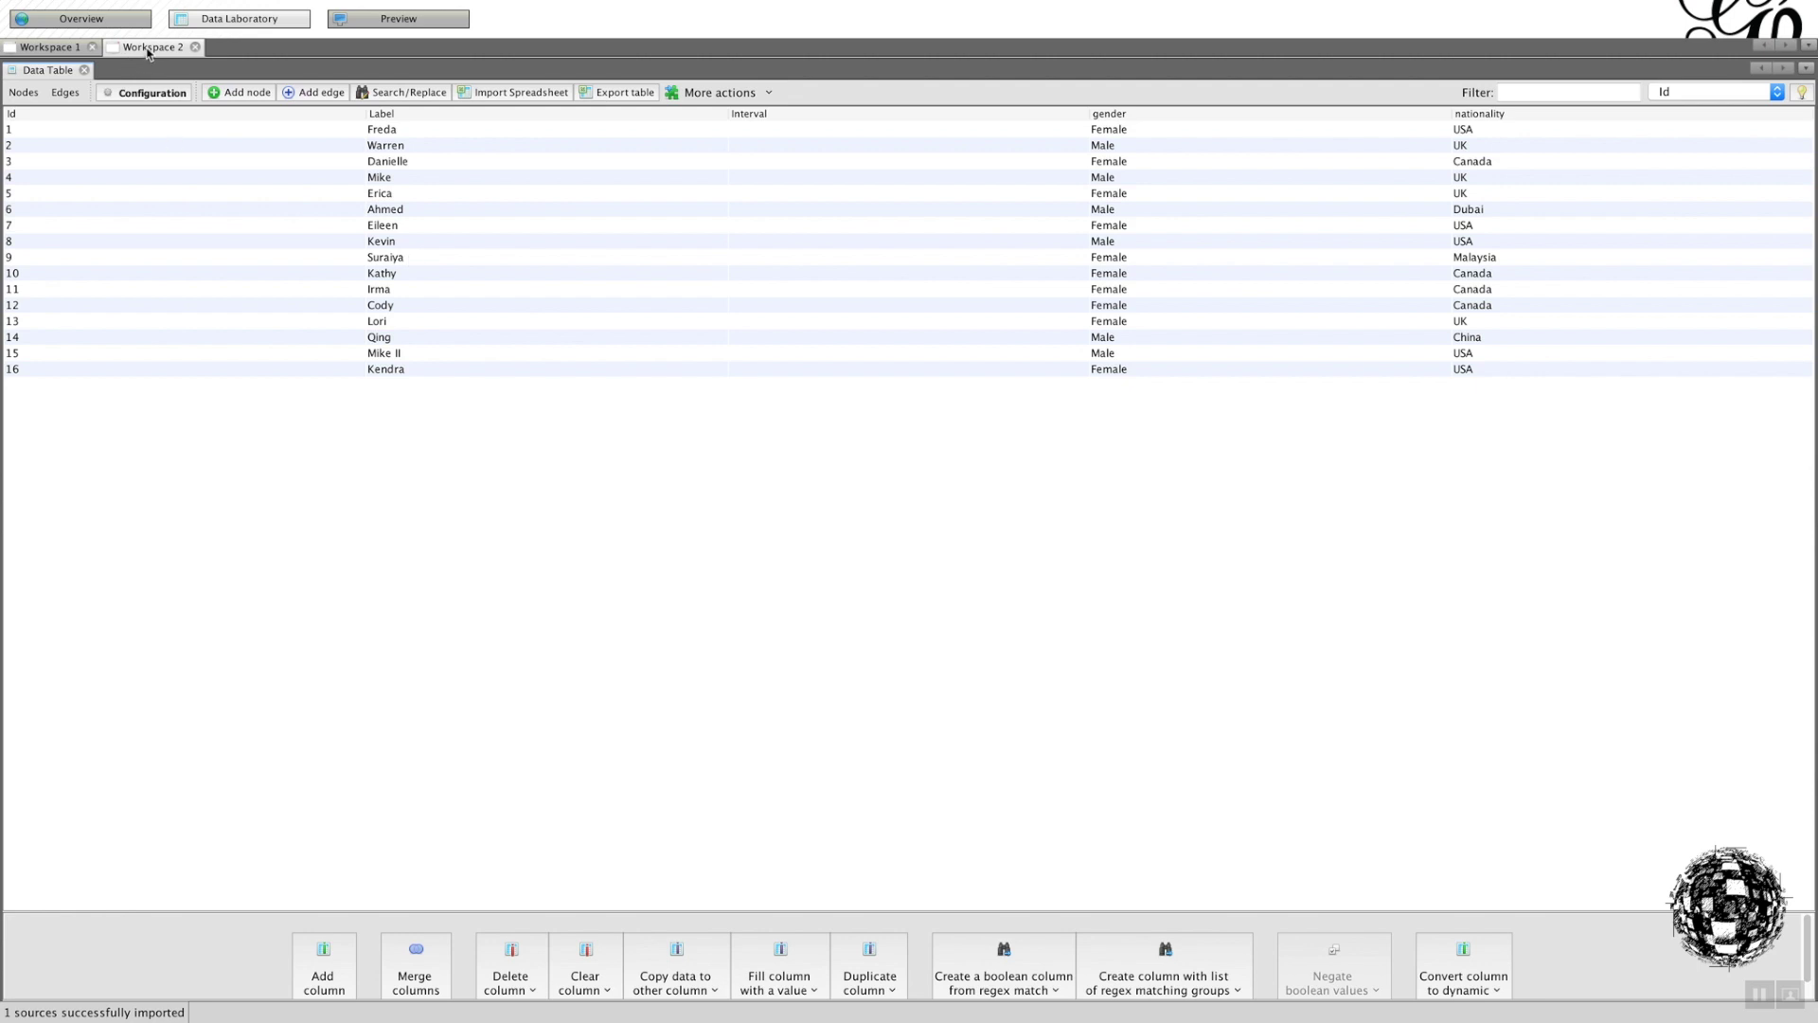
- Inspect the edges and nodes tables of Workspace 2 and the empty Workspace 1
{"action": "left_click", "coordinate": [66, 93]}
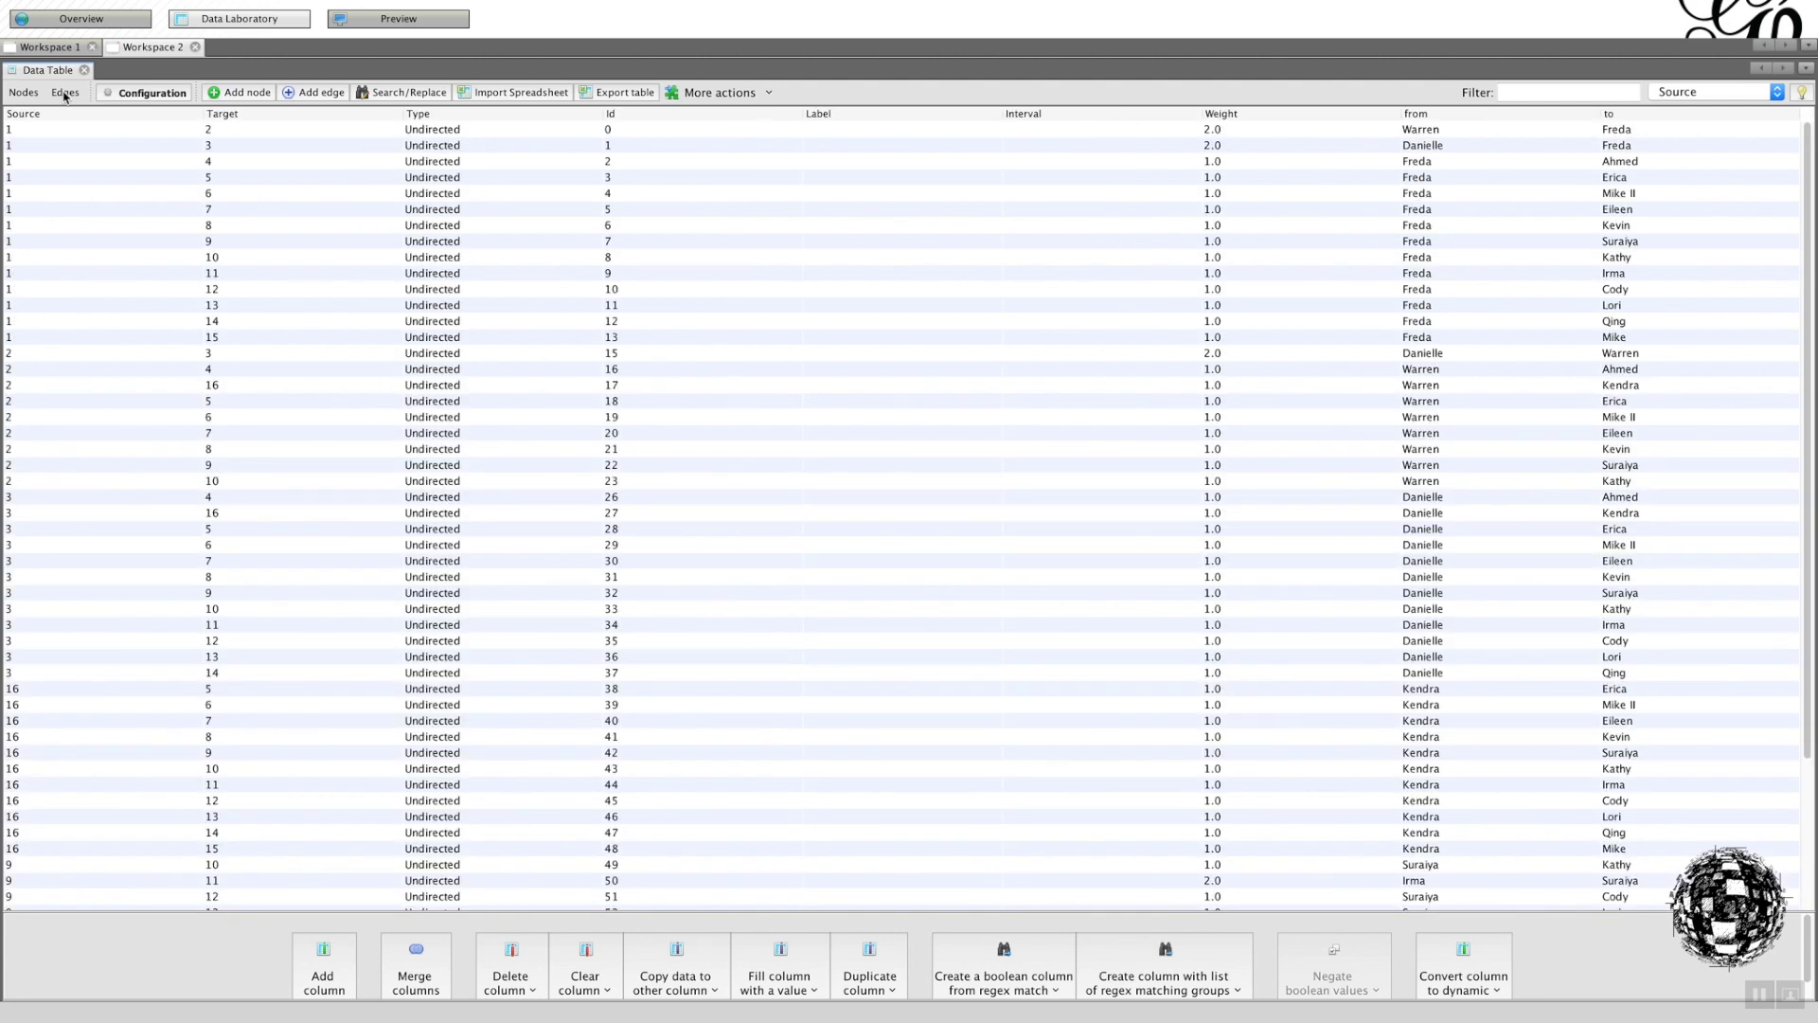
{"action": "left_click", "coordinate": [38, 48]}
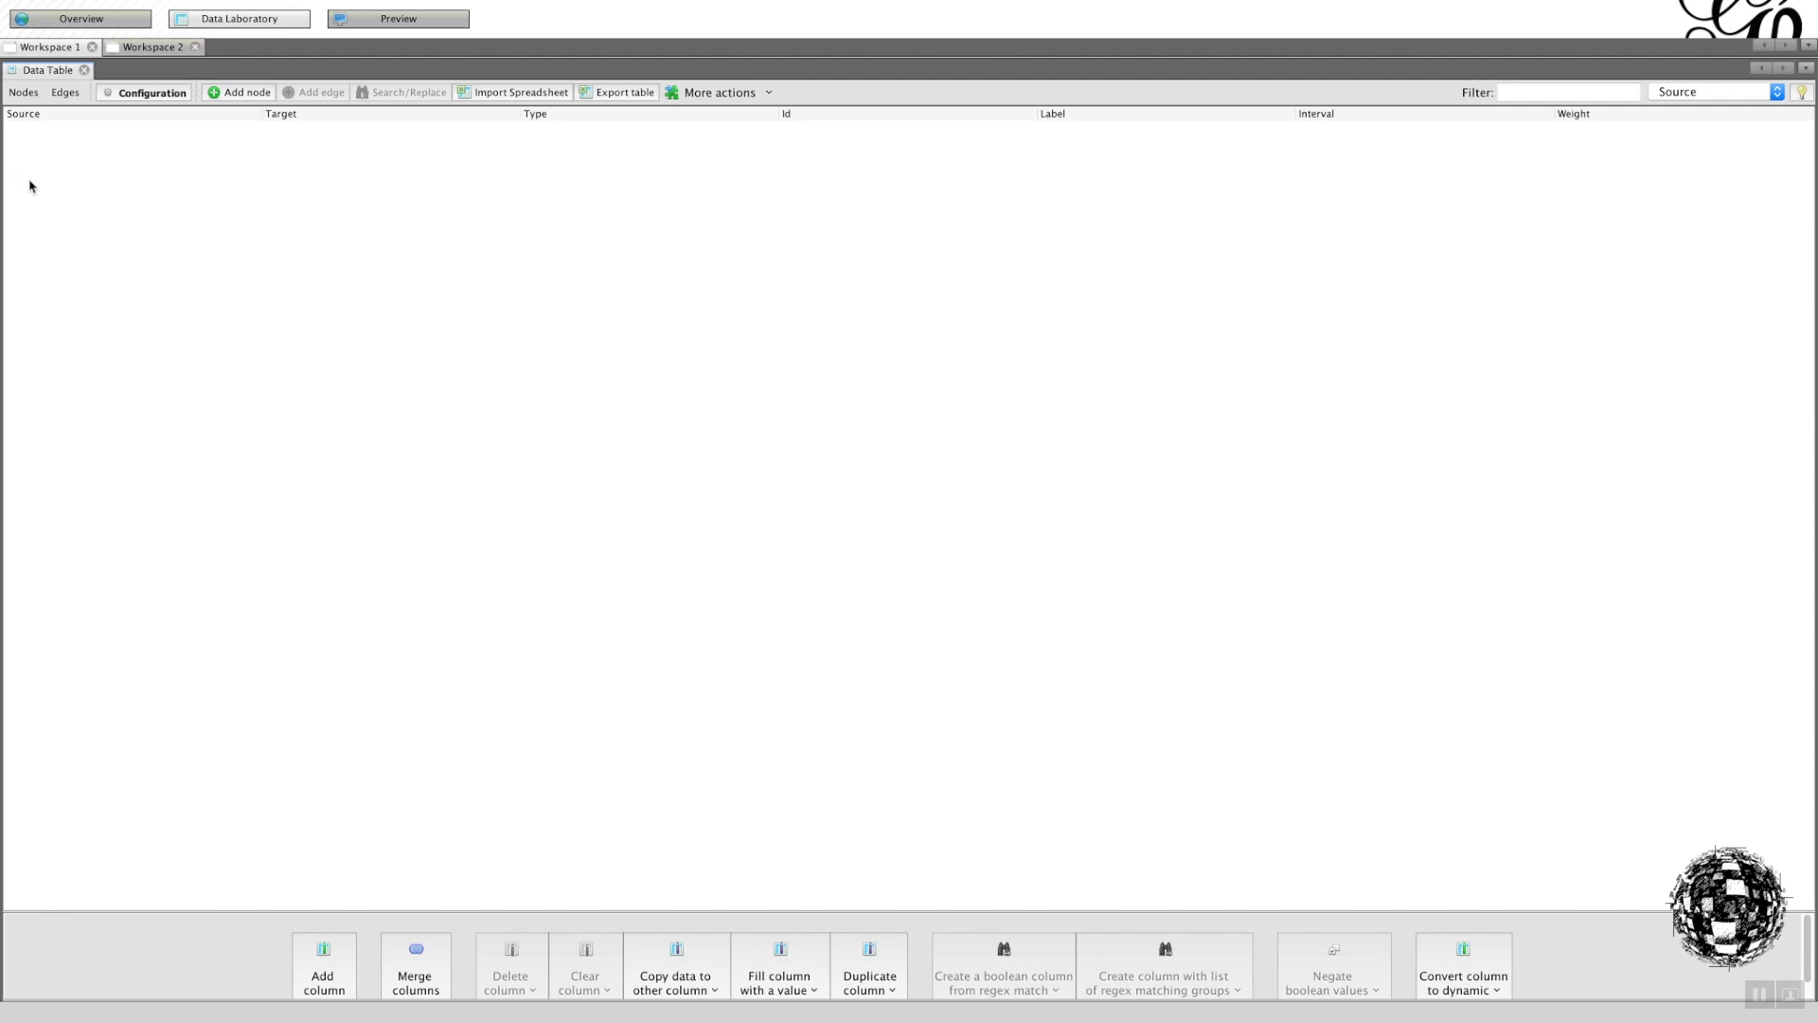
{"action": "left_click", "coordinate": [23, 92]}
{"action": "left_click", "coordinate": [65, 93]}
- Delete the empty Workspace 1, leaving only Workspace 2 with its summed edge weights
{"action": "left_click", "coordinate": [91, 47]}
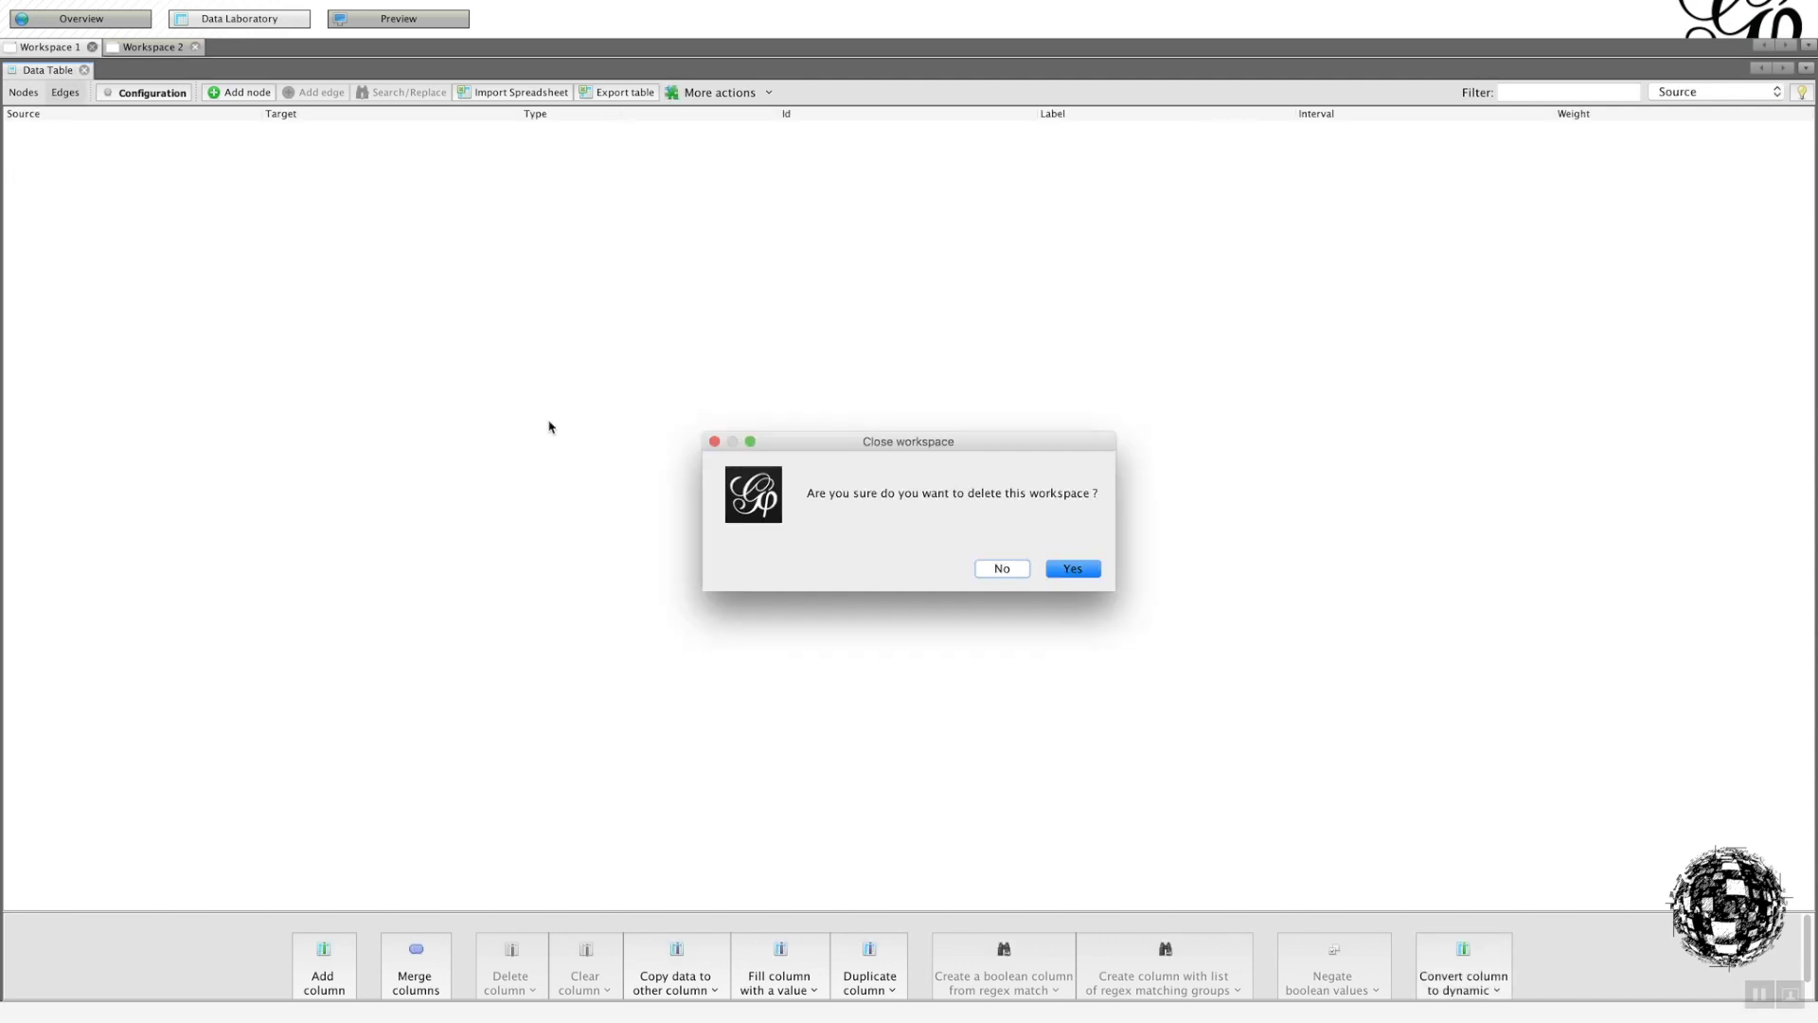
{"action": "left_click", "coordinate": [1061, 569]}
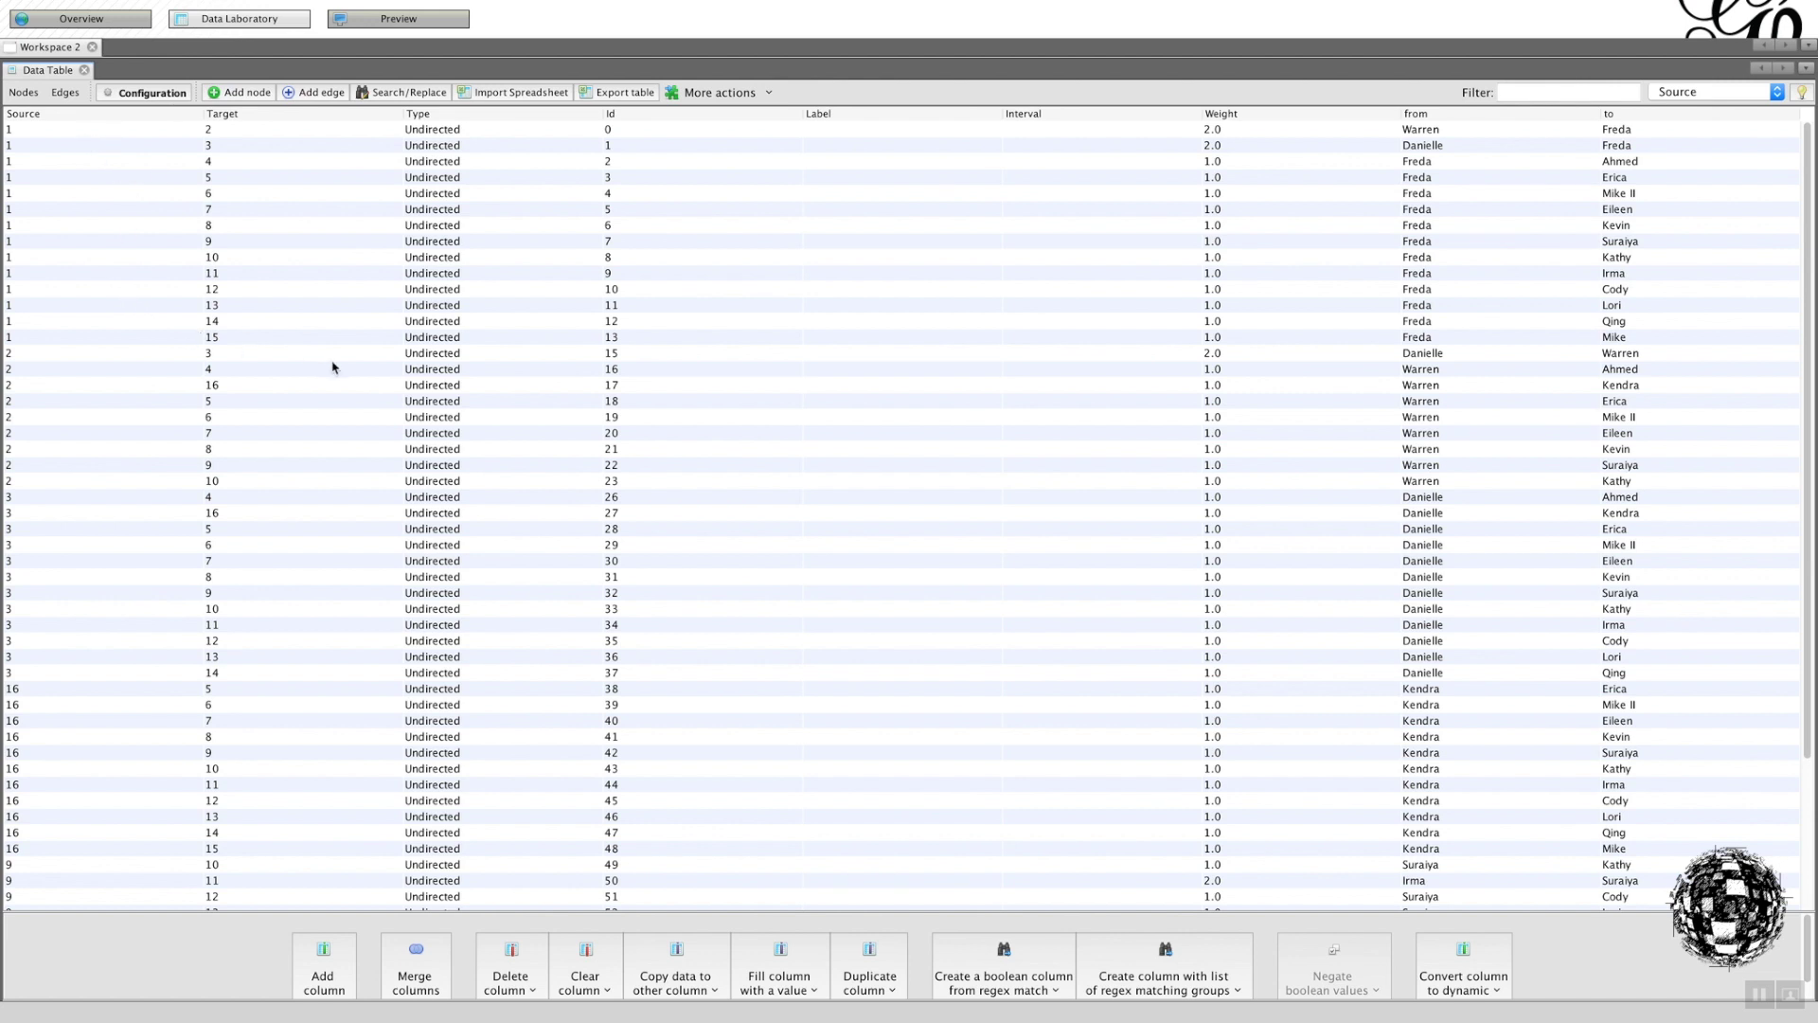
{"action": "scroll", "coordinate": [386, 408], "scroll_direction": "down", "scroll_amount": 4}
{"action": "scroll", "coordinate": [385, 408], "scroll_direction": "up", "scroll_amount": 4}
- Import Edge Undirected.csv into a new workspace, Workspace 3
{"action": "left_click", "coordinate": [24, 93]}
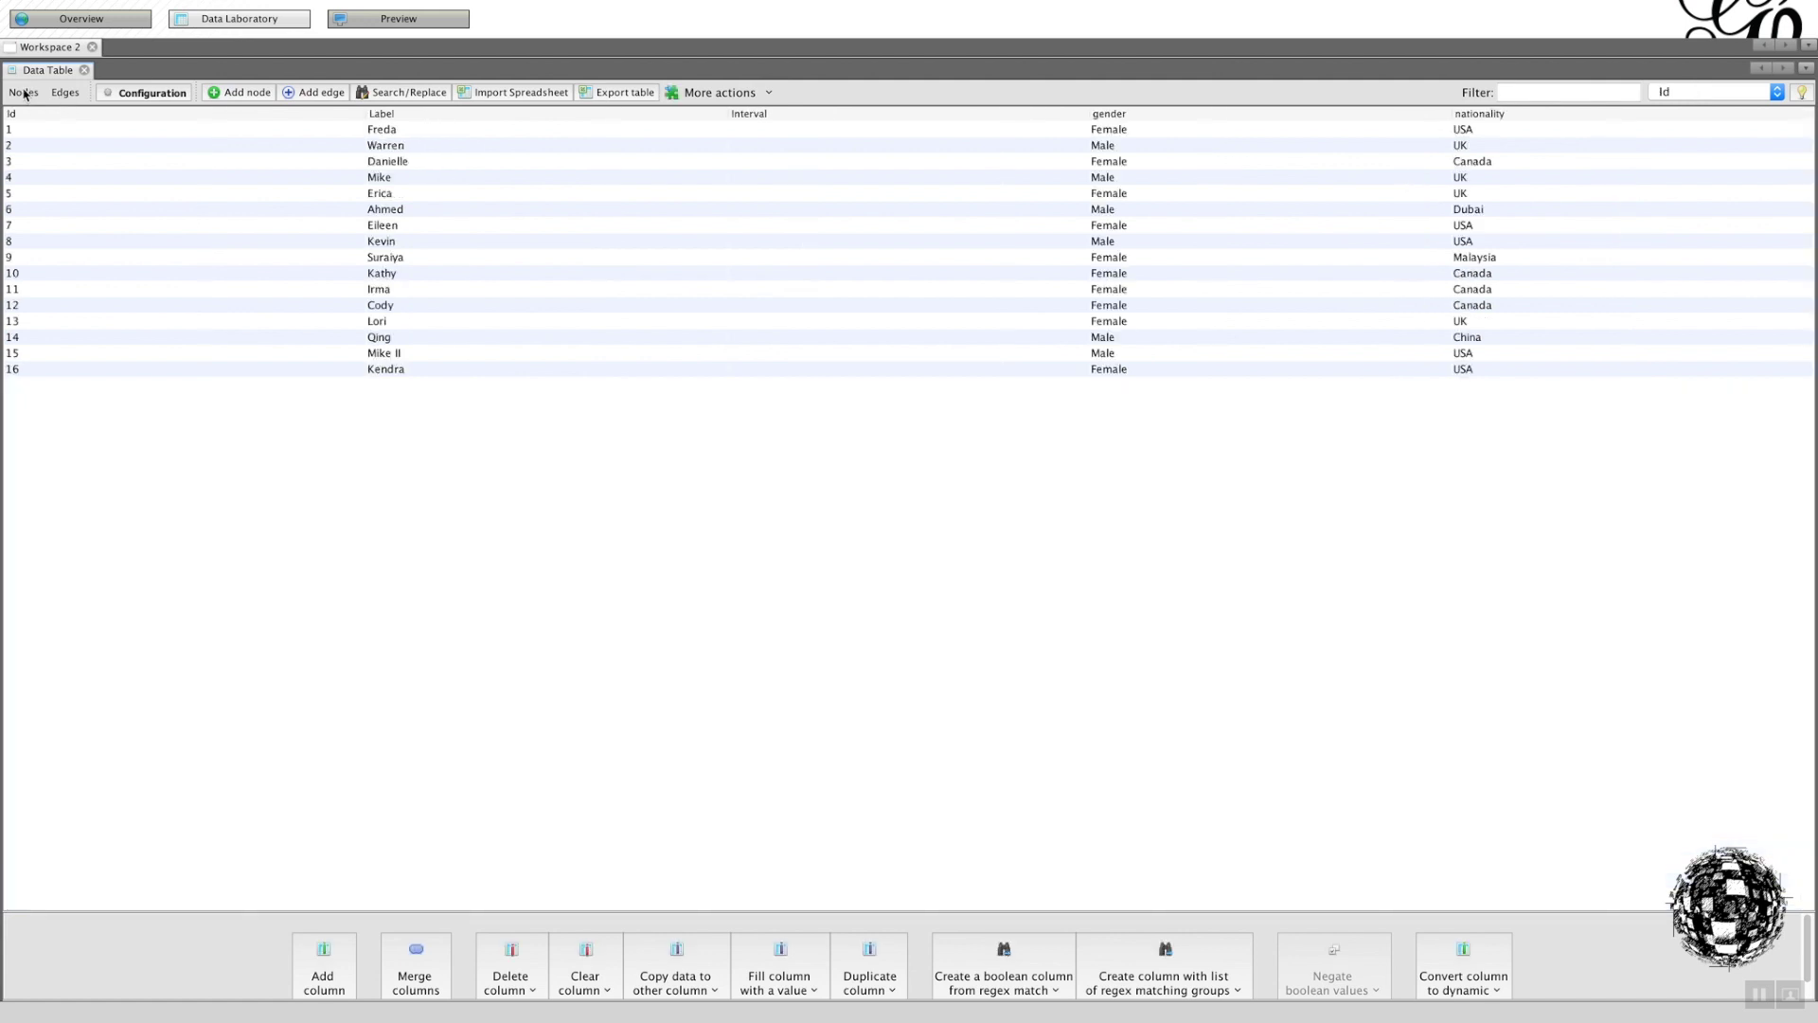
{"action": "left_click", "coordinate": [63, 93]}
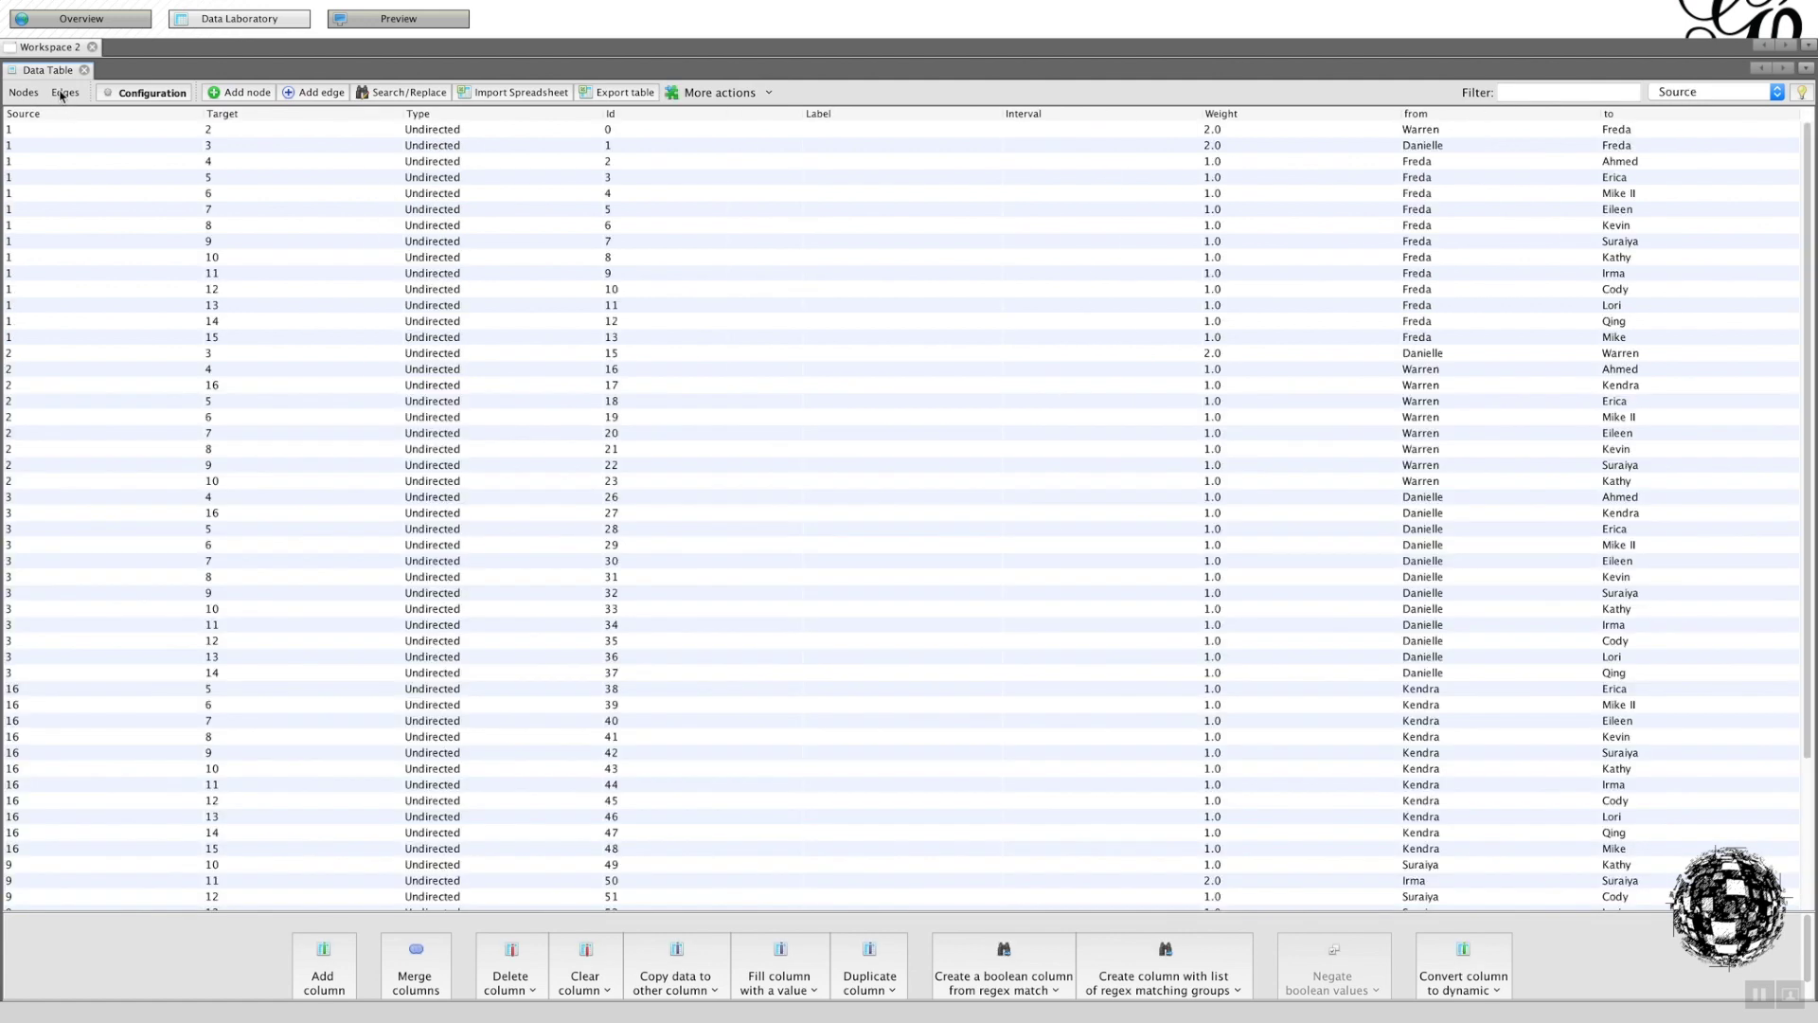
{"action": "left_click", "coordinate": [519, 93]}
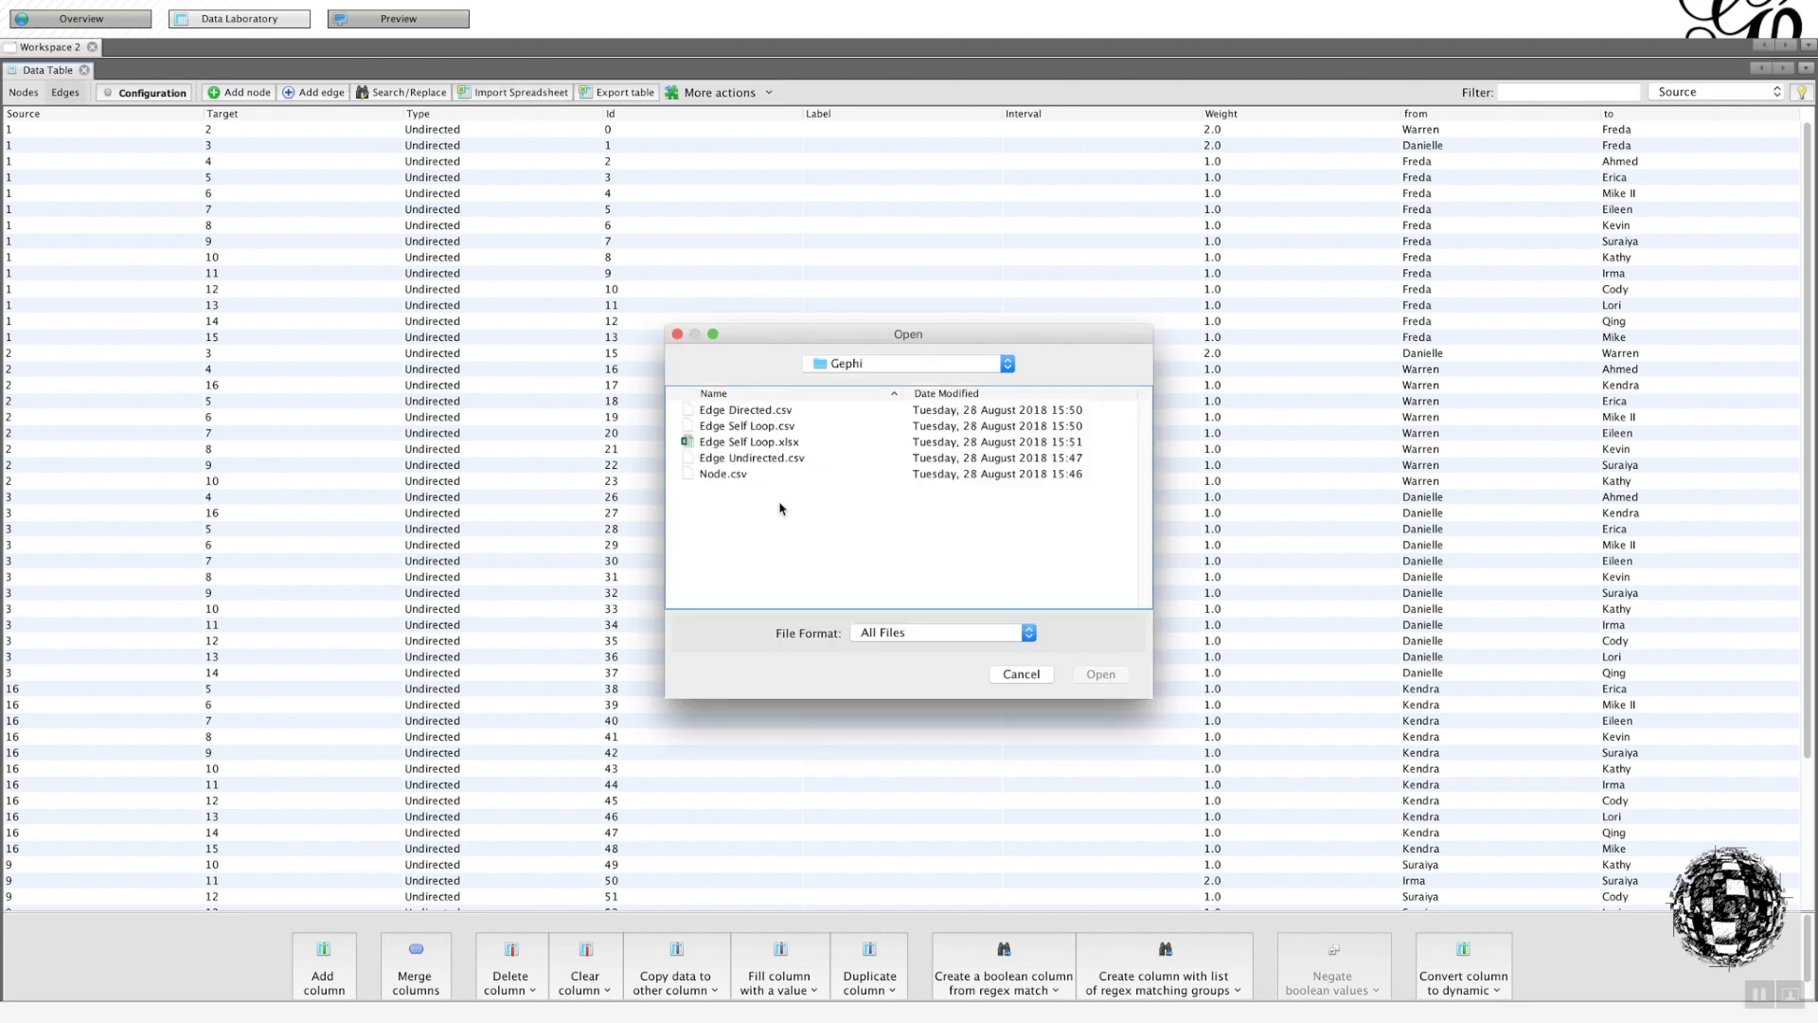
{"action": "double_click", "coordinate": [739, 460]}
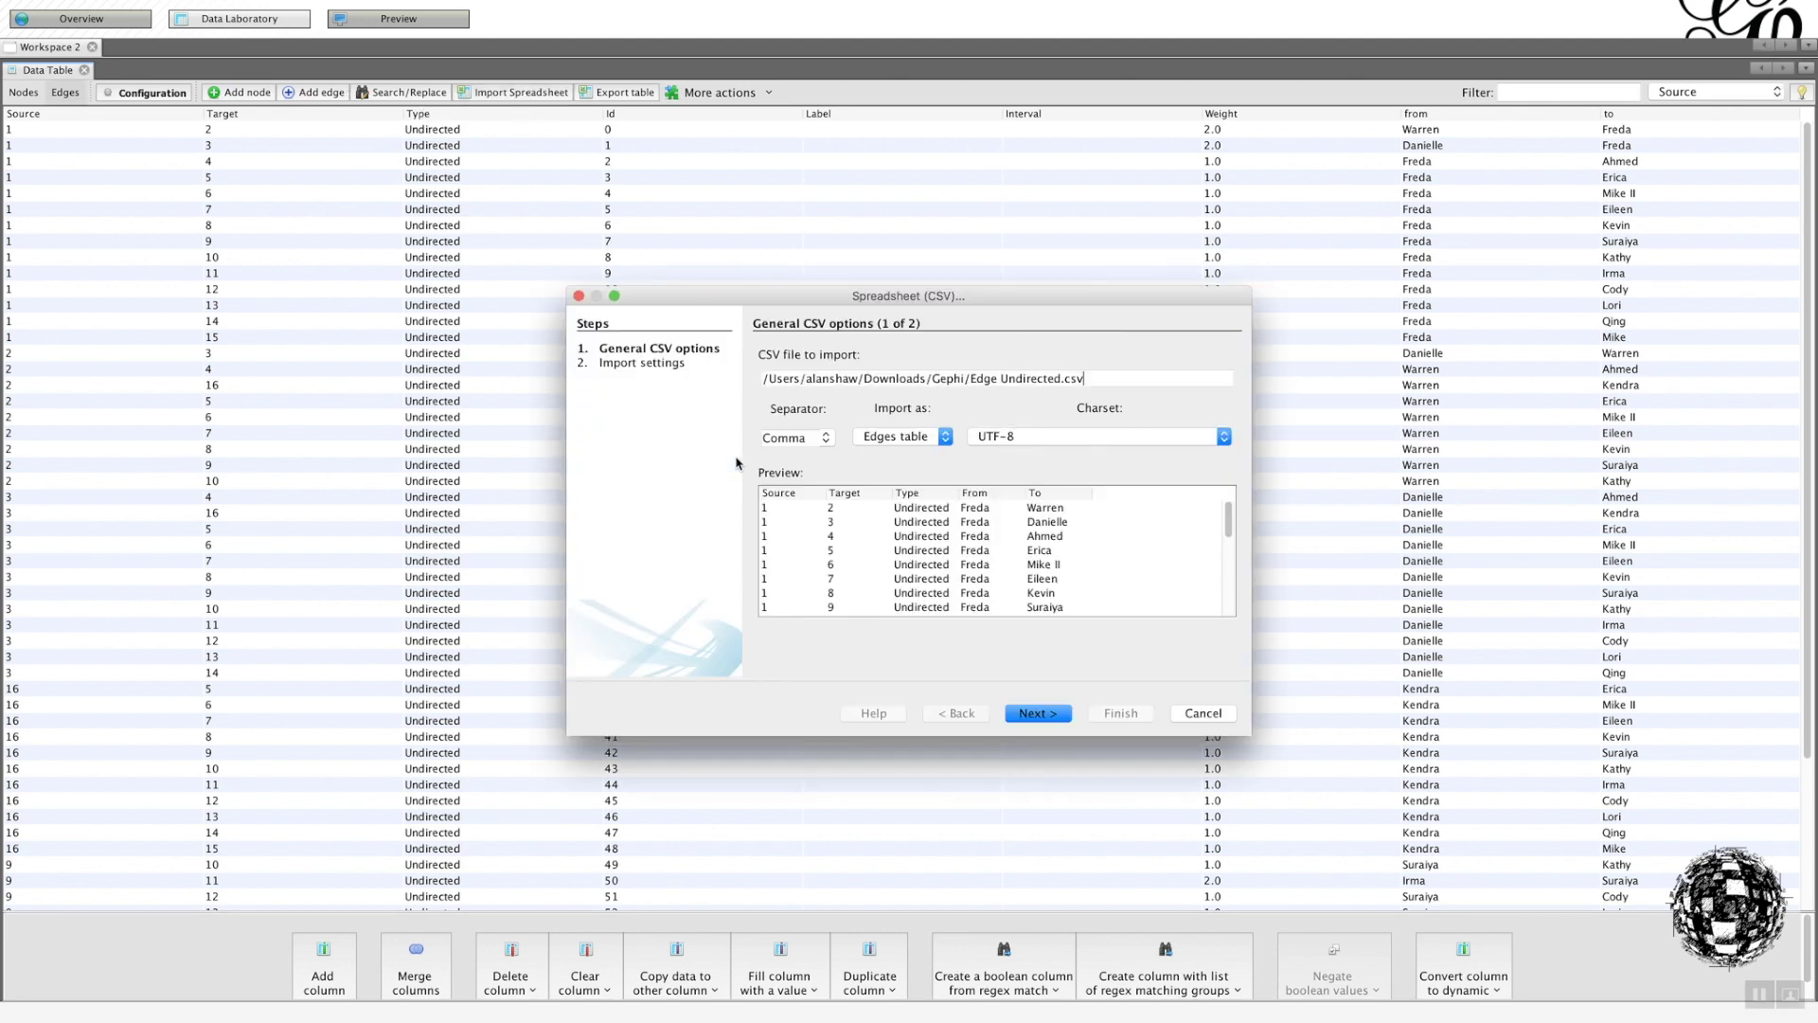
{"action": "left_click", "coordinate": [1039, 714]}
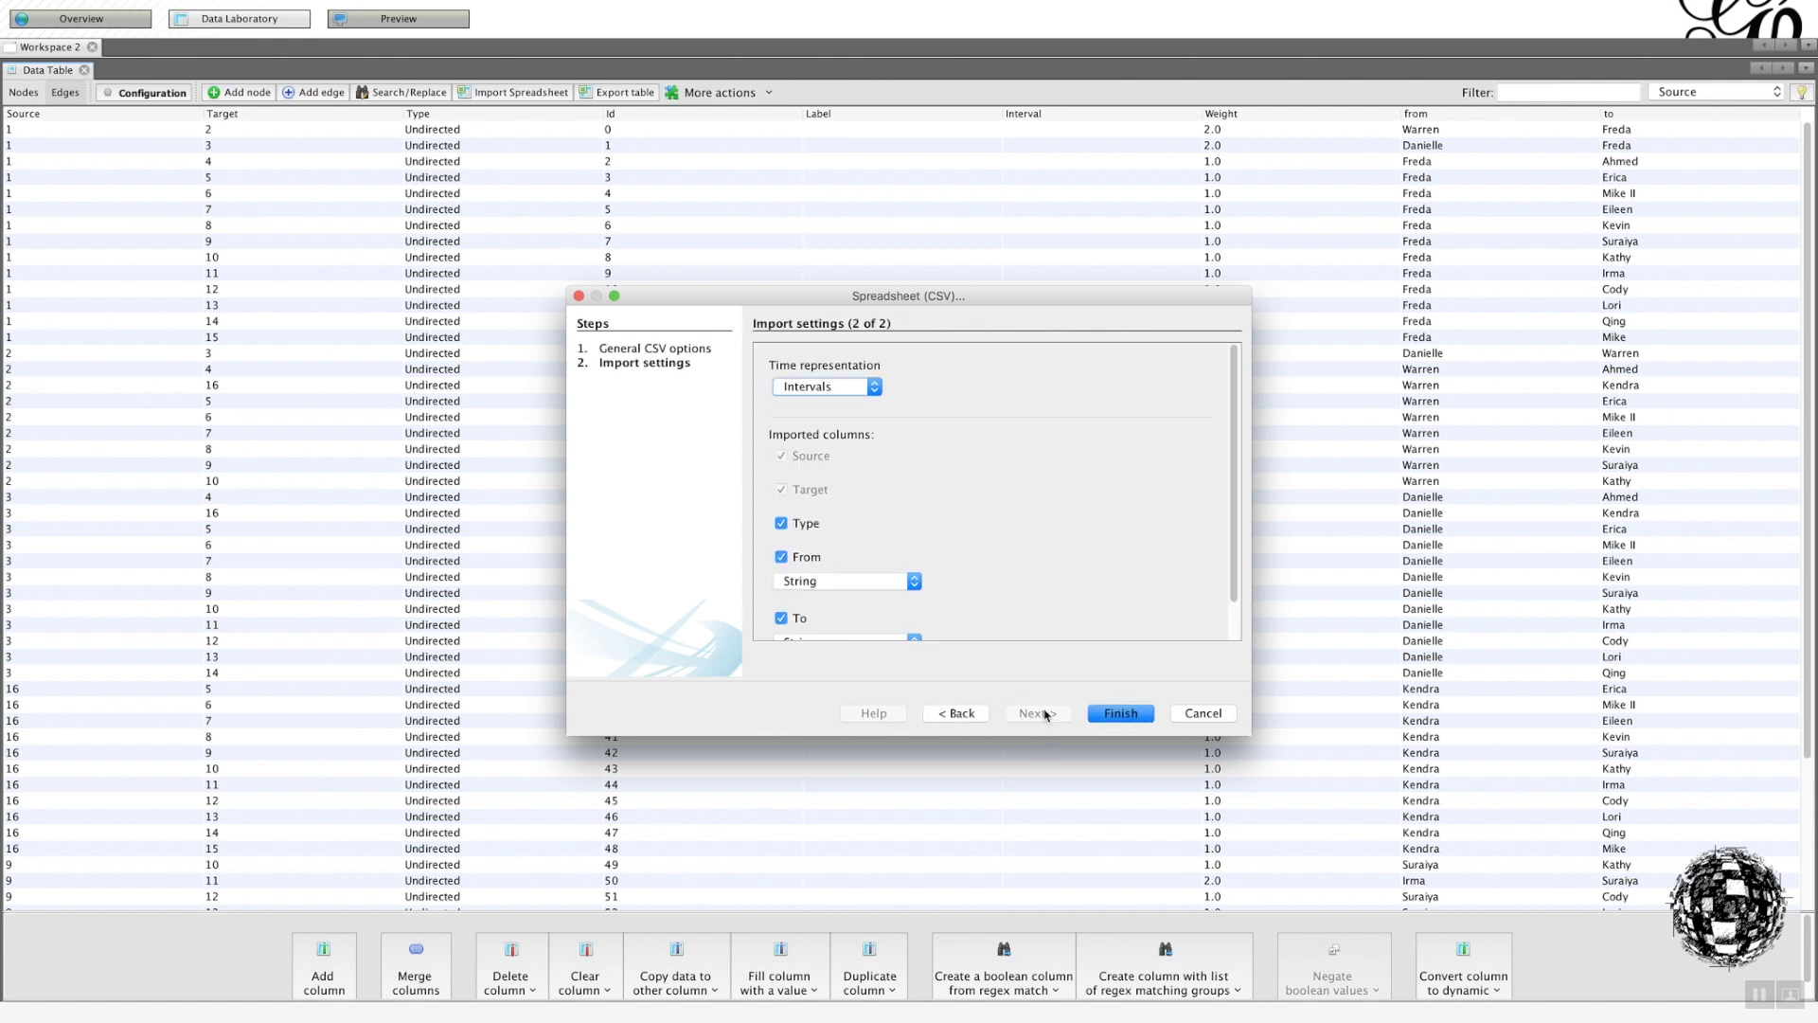
{"action": "left_click", "coordinate": [1120, 713]}
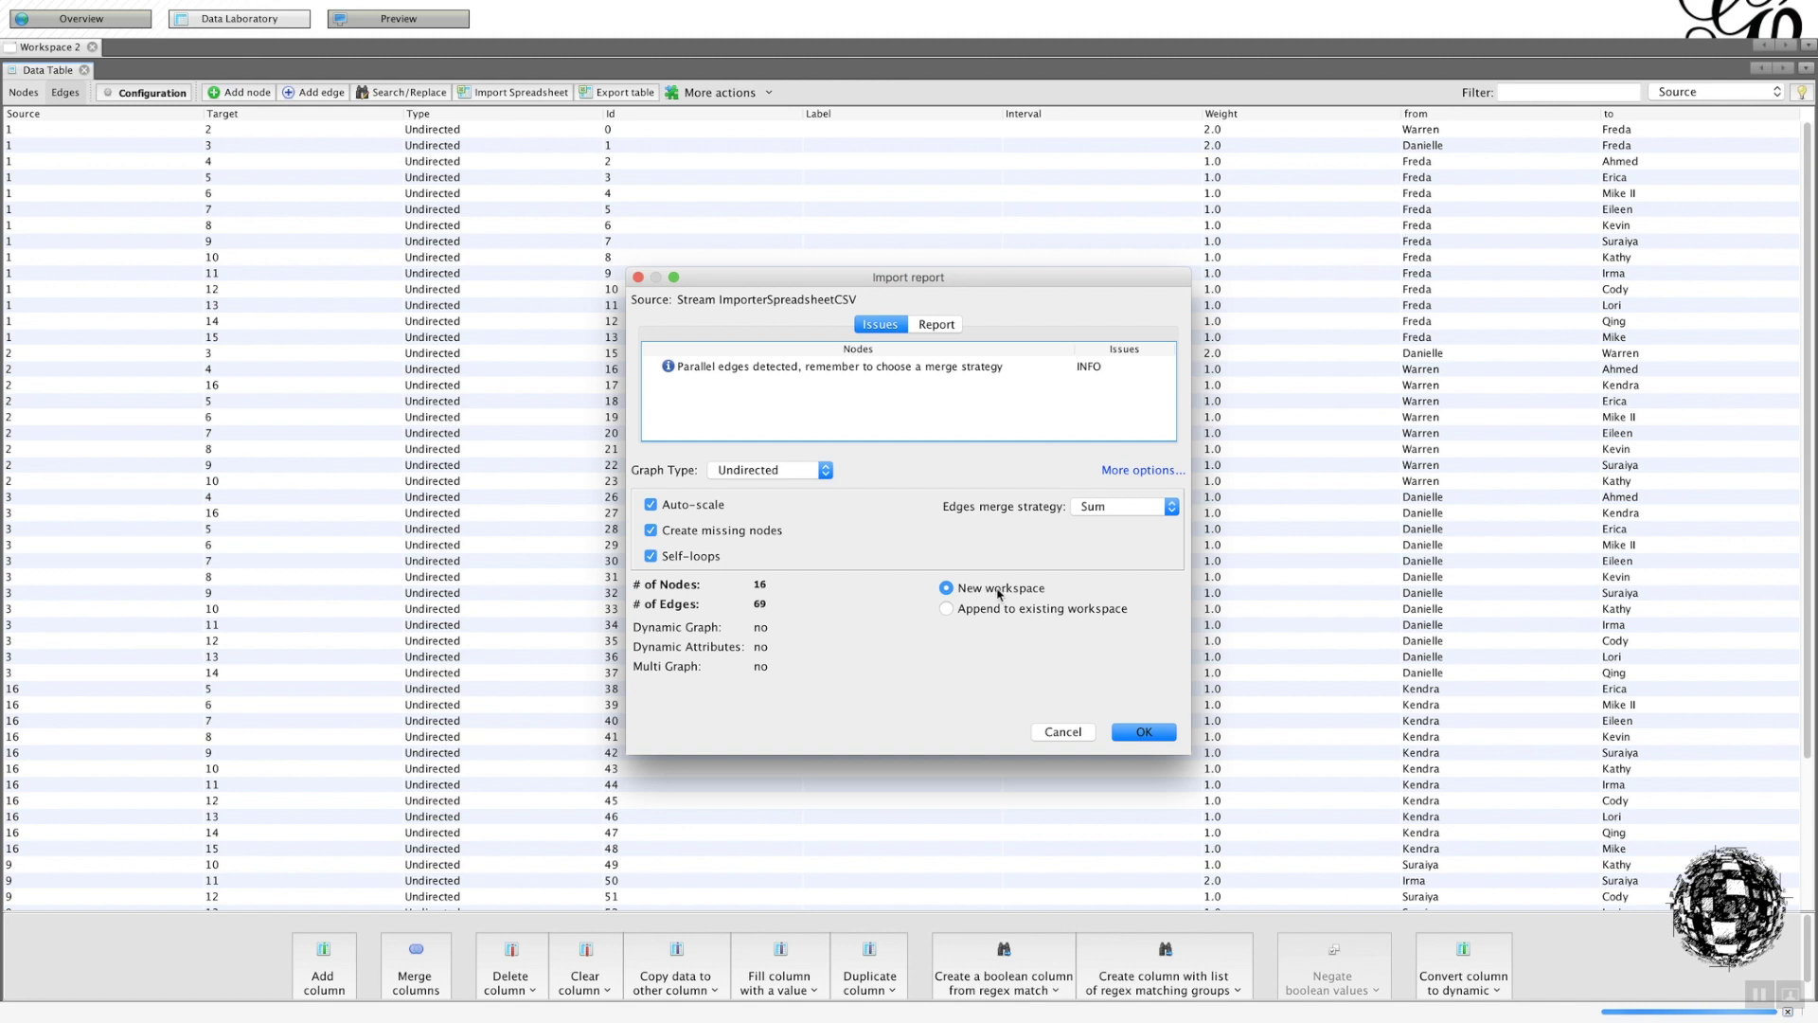
{"action": "left_click", "coordinate": [1139, 734]}
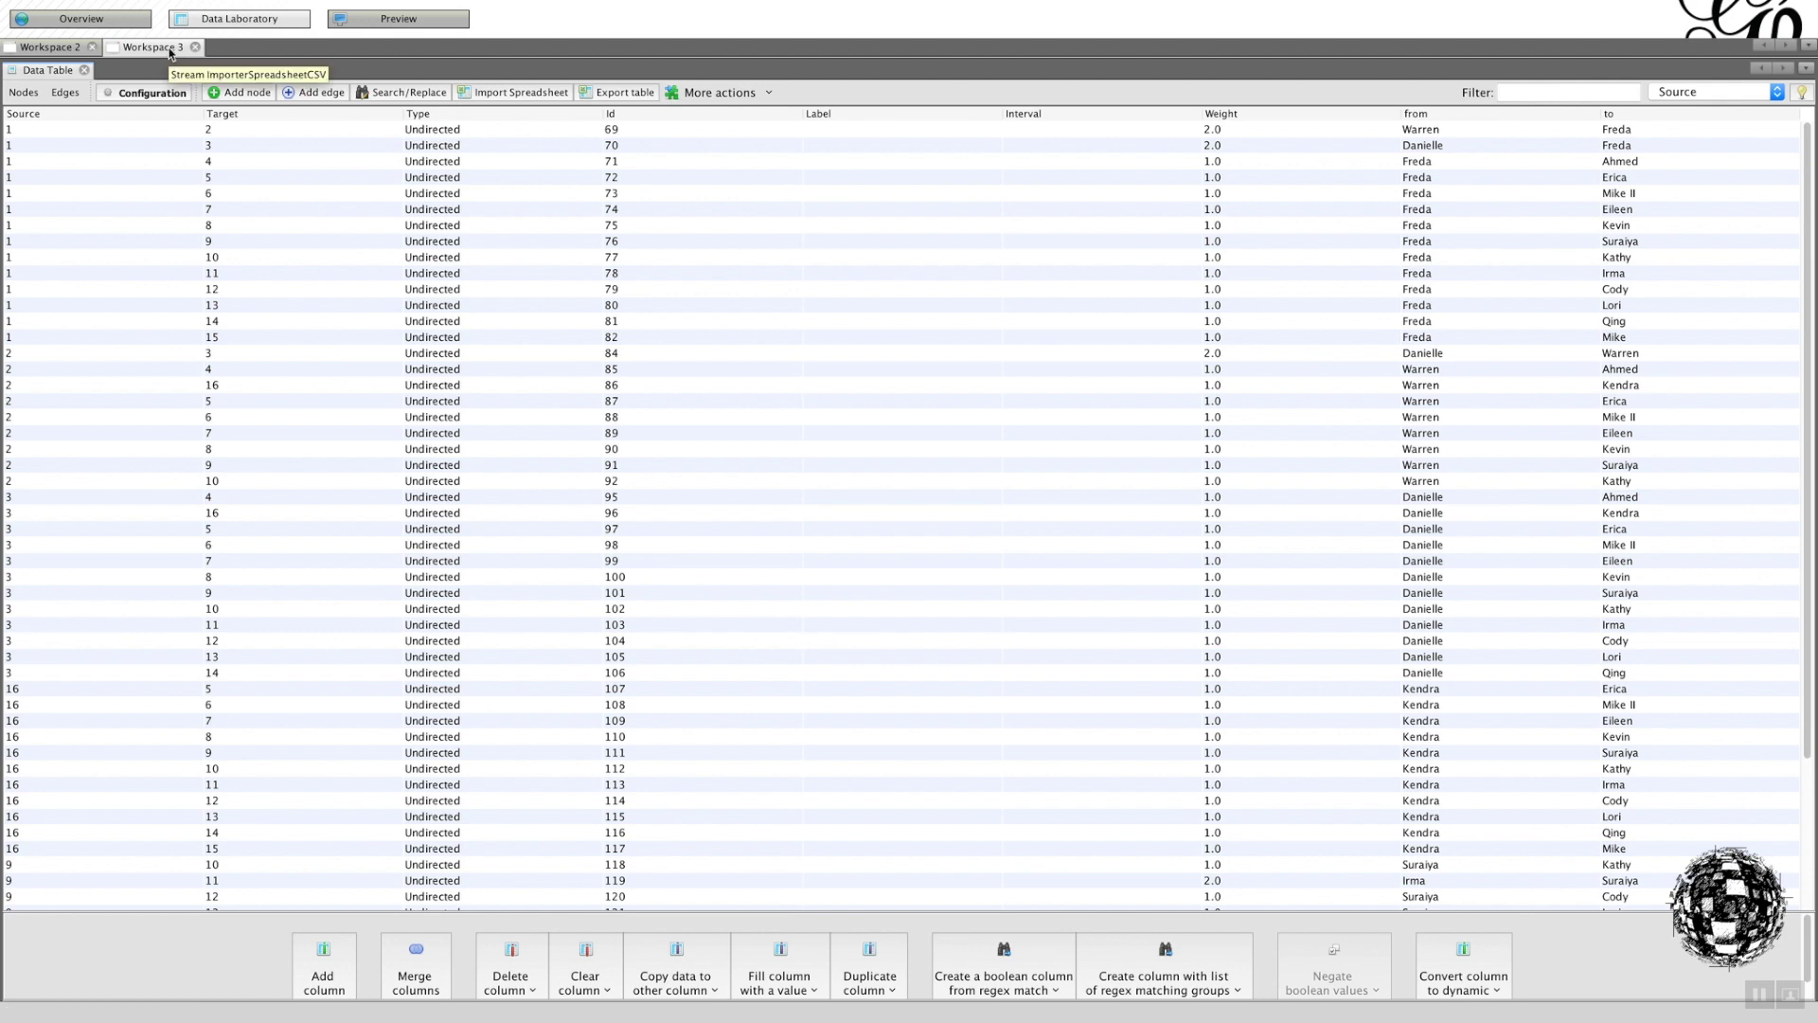
- Compare with Workspace 2, then view Workspace 3's nodes table of unlabeled ids 1–16
{"action": "left_click", "coordinate": [51, 47]}
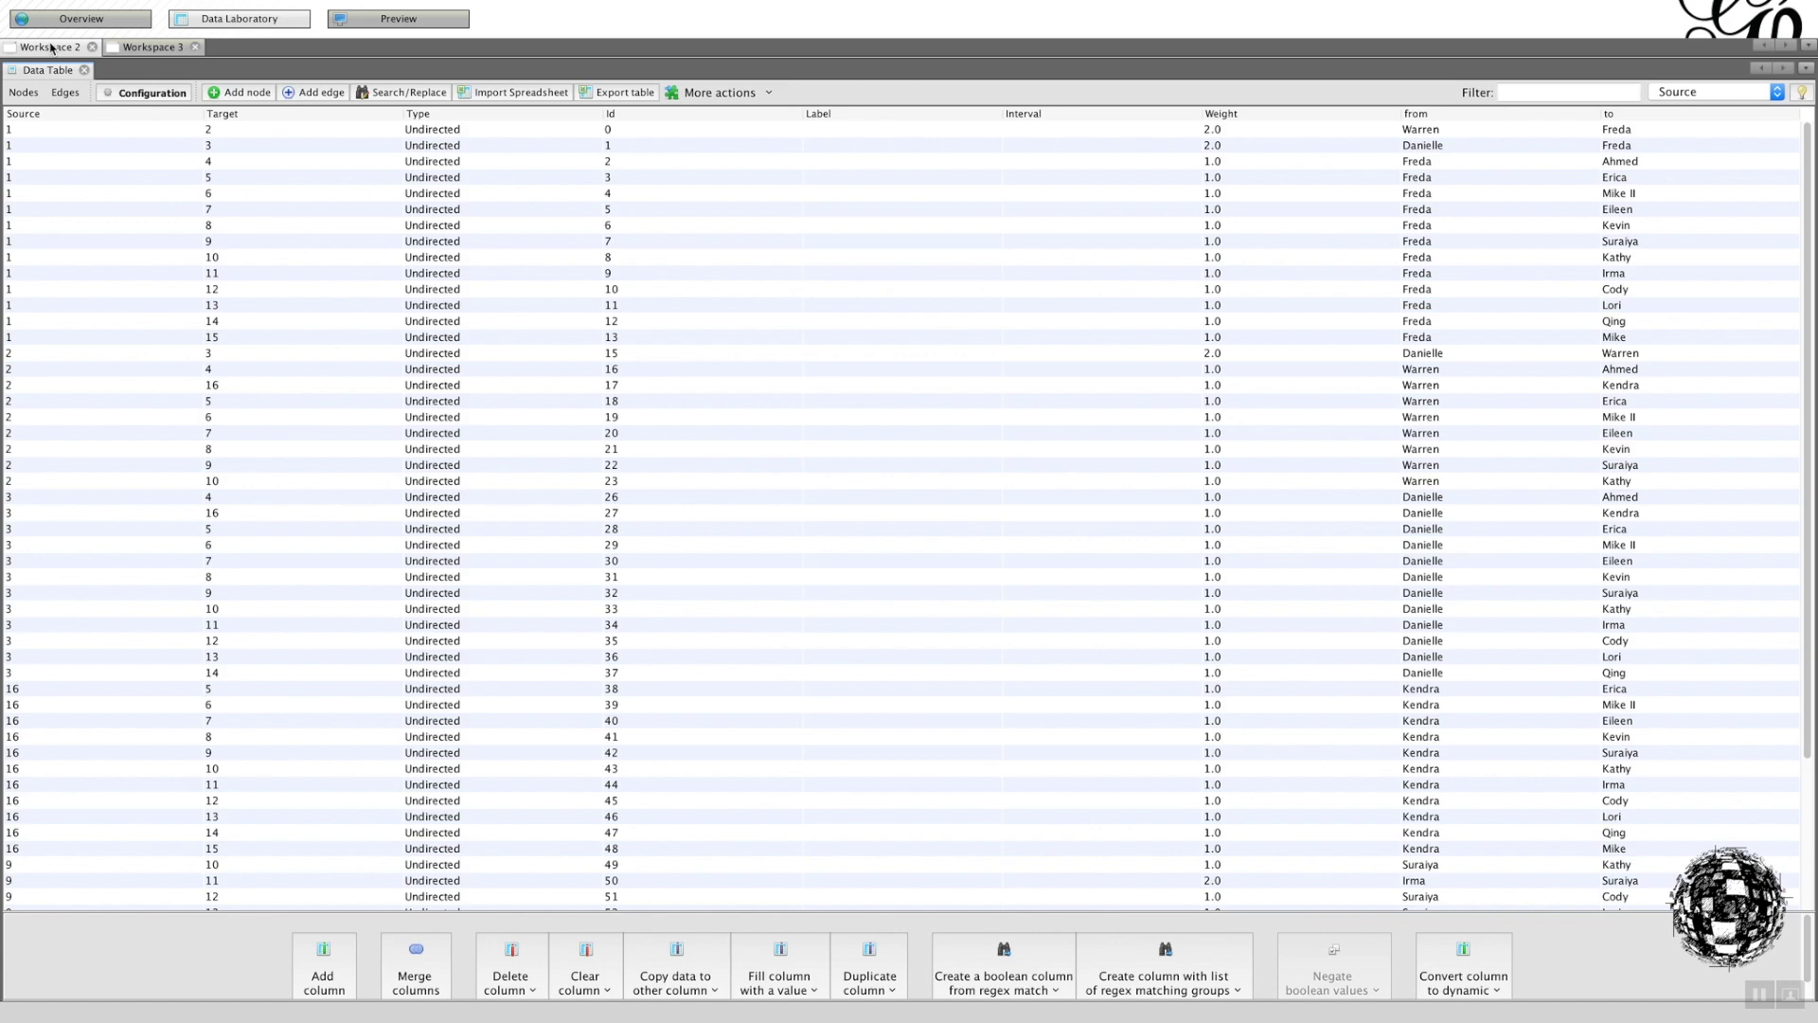
{"action": "left_click", "coordinate": [147, 50]}
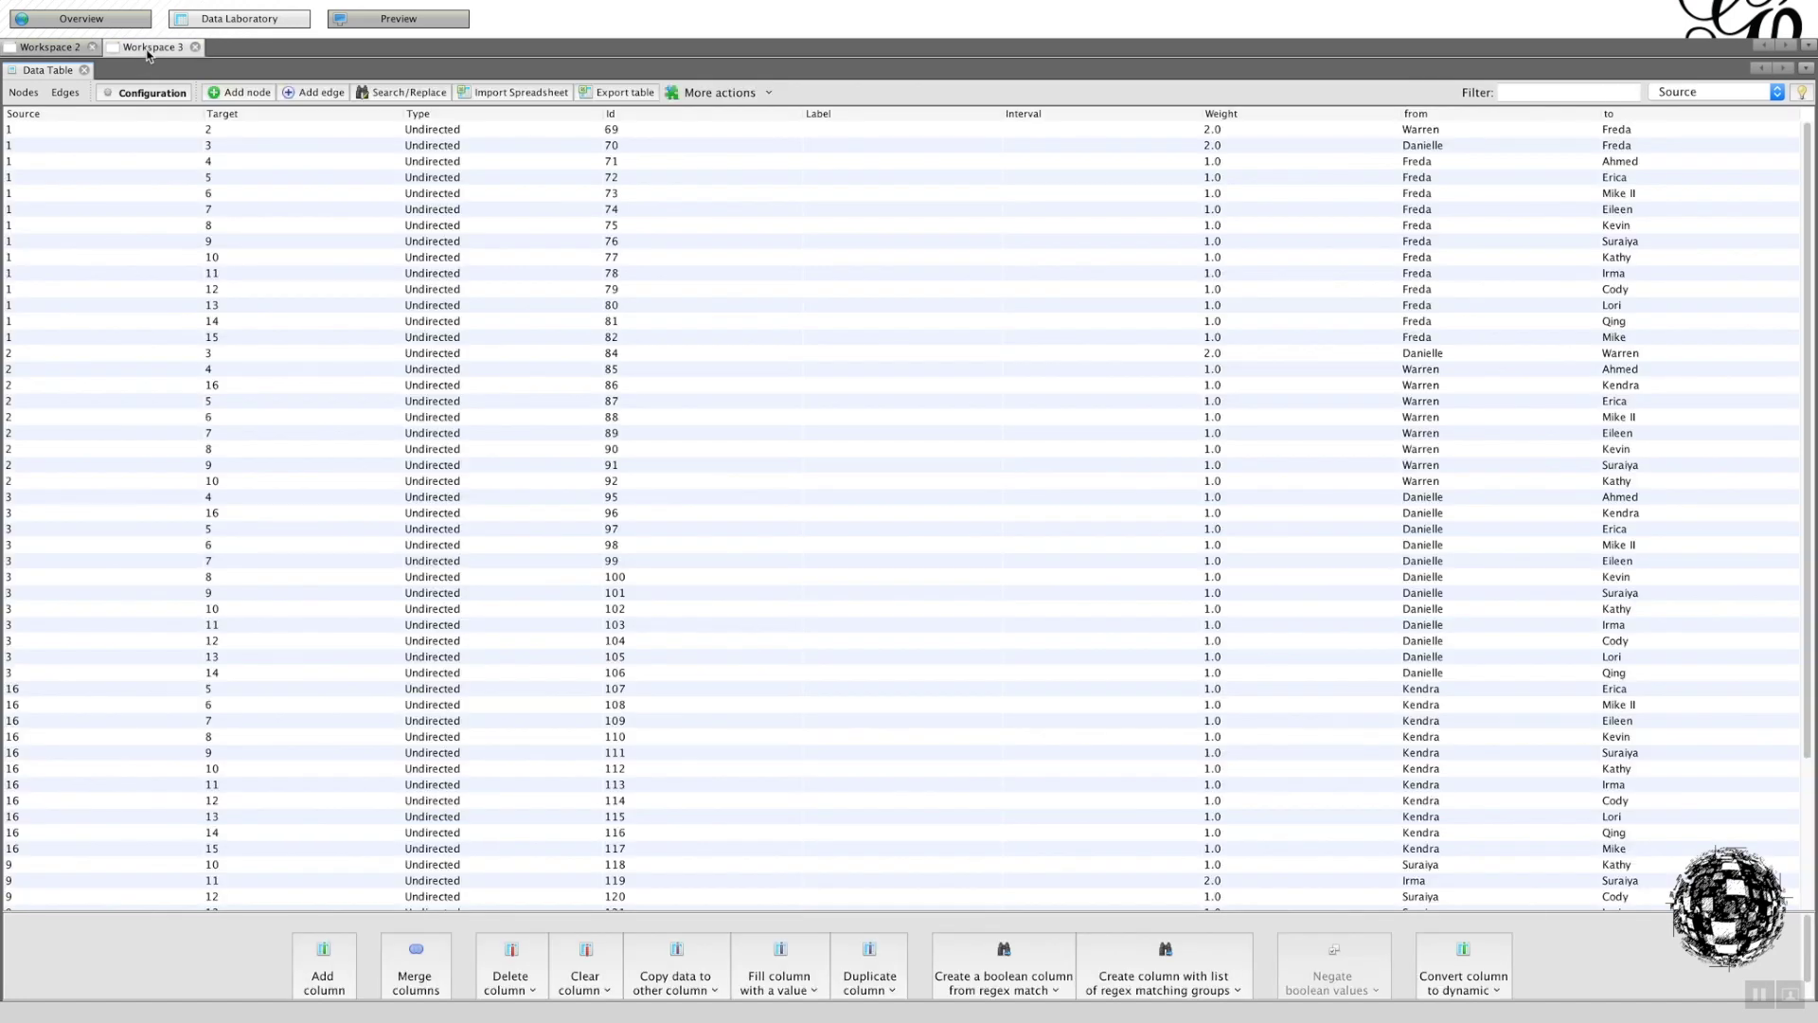
{"action": "left_click", "coordinate": [24, 93]}
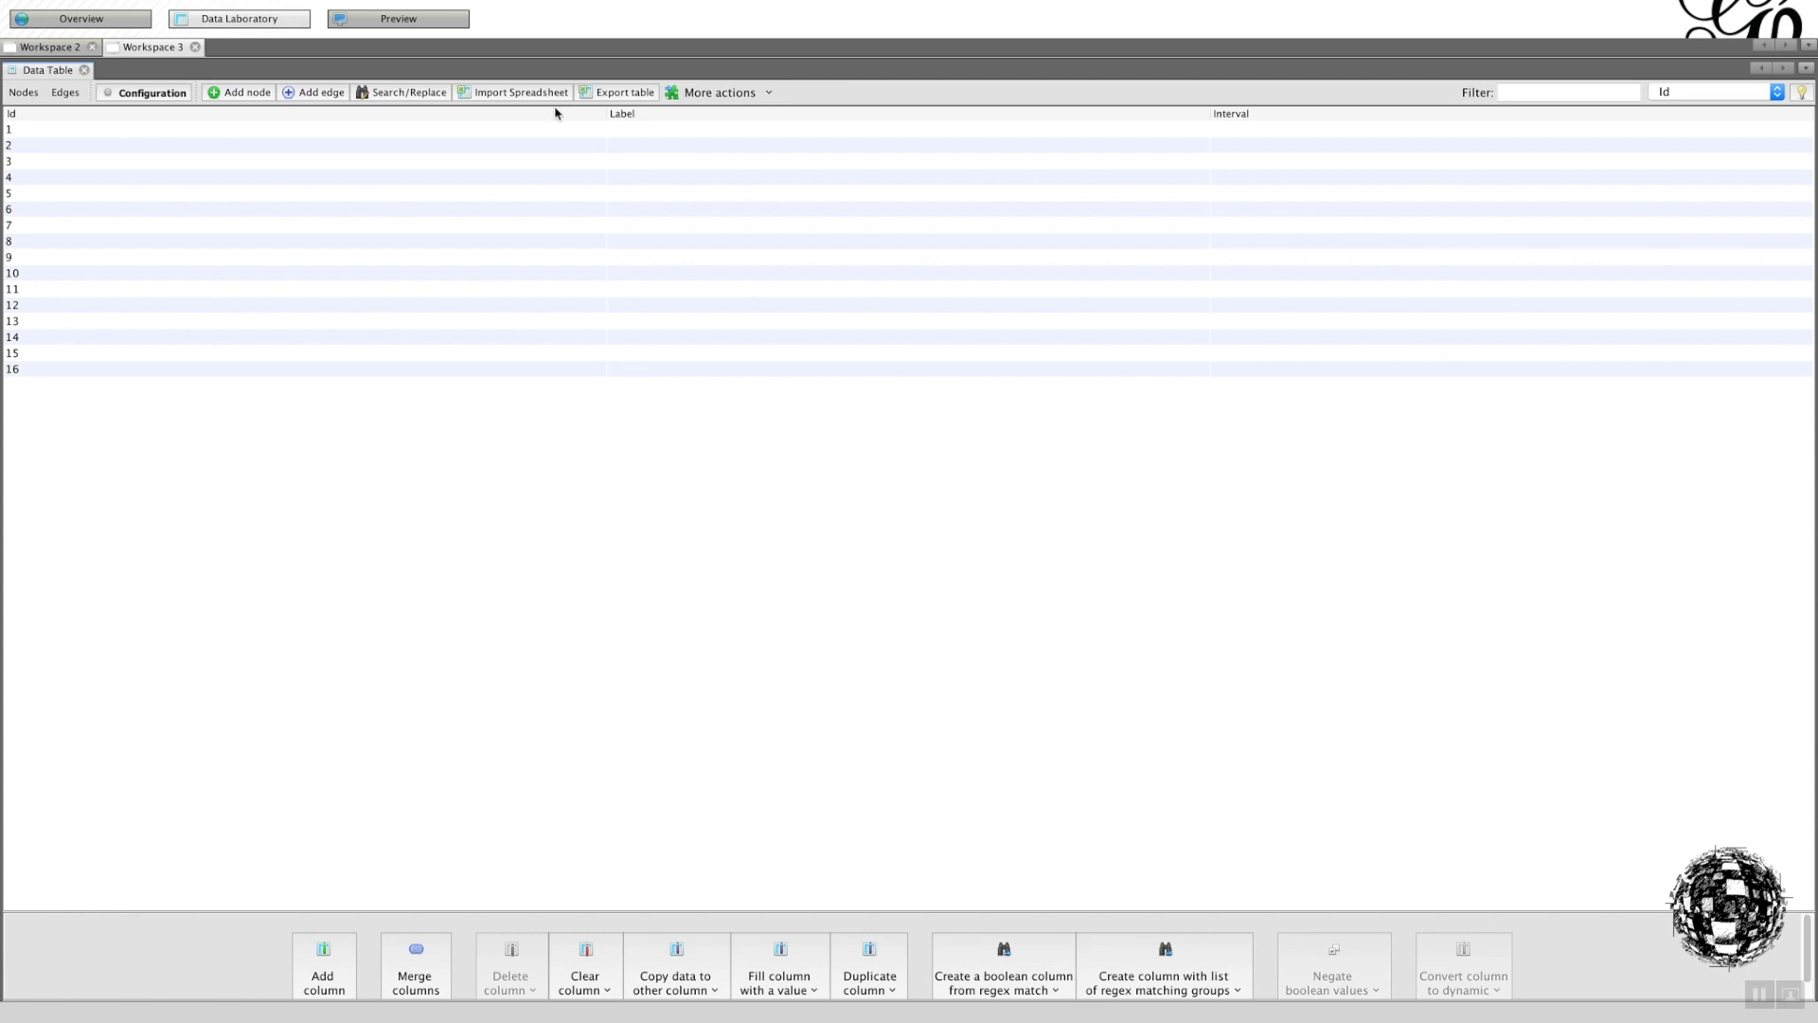
- Append Node.csv into Workspace 3, adding labels, gender and nationality for nodes 1–15
{"action": "left_click", "coordinate": [526, 94]}
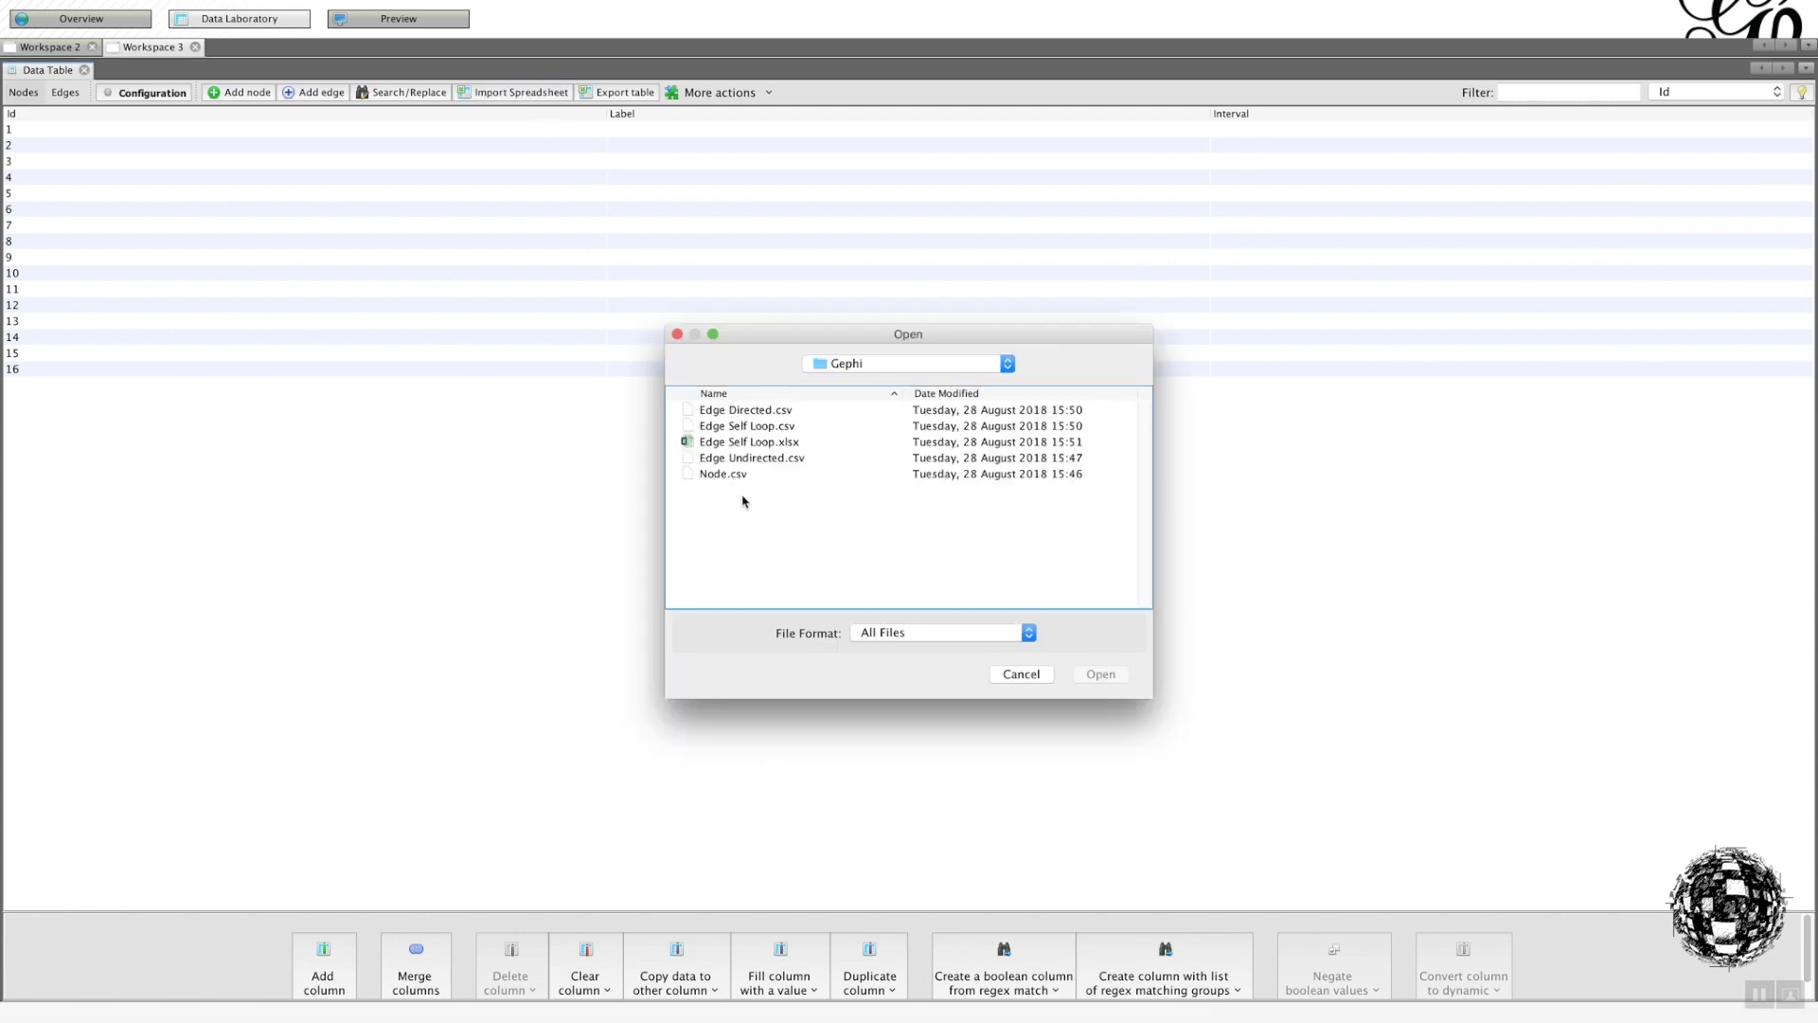
{"action": "double_click", "coordinate": [724, 475]}
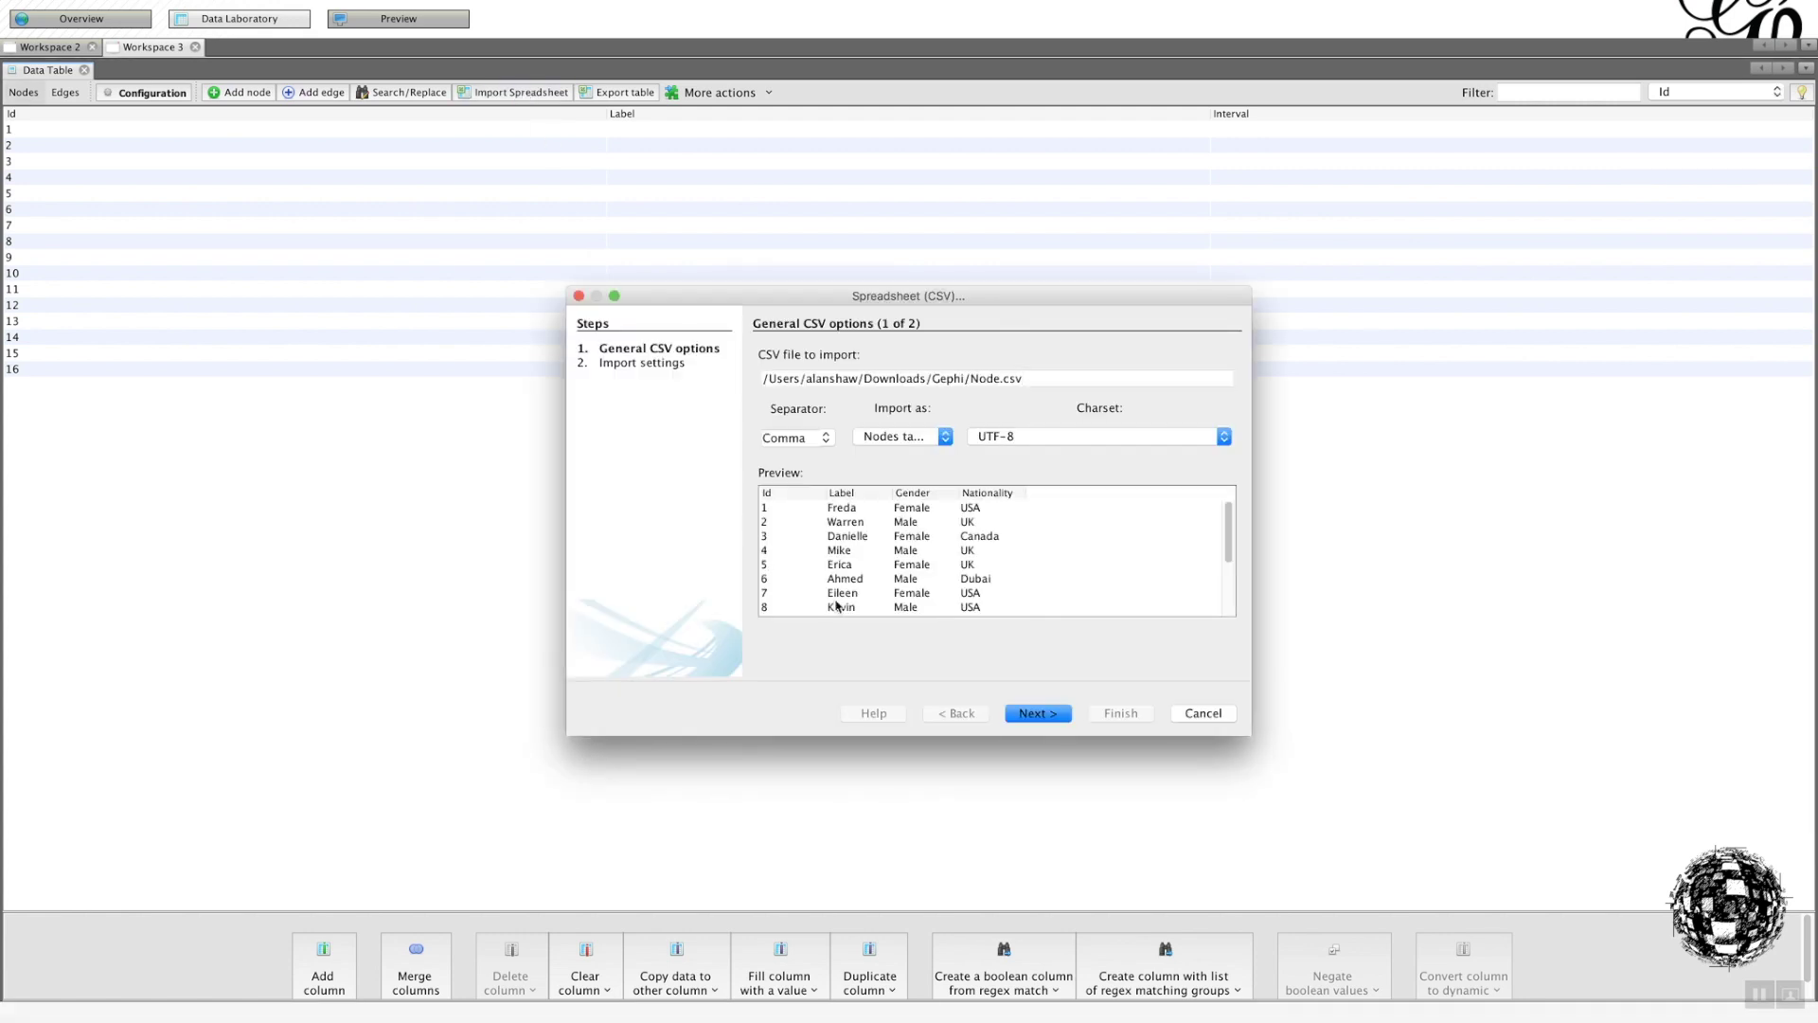
{"action": "left_click", "coordinate": [1036, 715]}
{"action": "left_click", "coordinate": [1120, 713]}
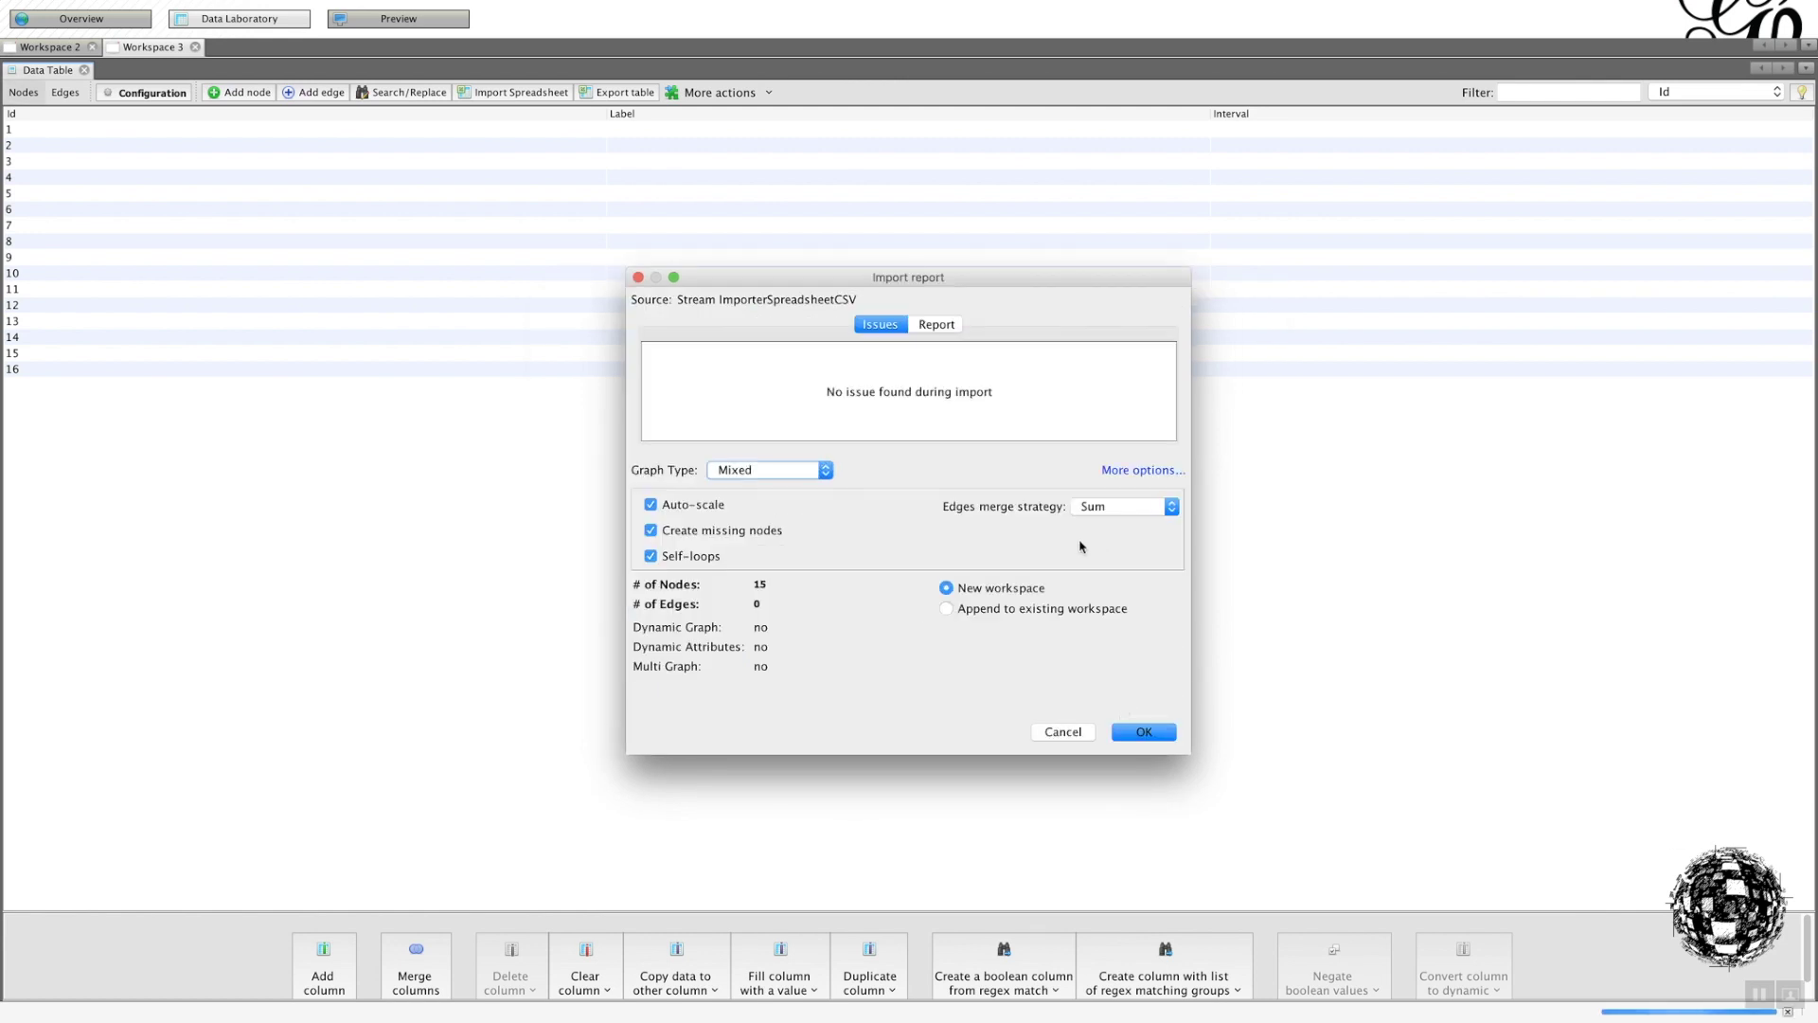
{"action": "left_click", "coordinate": [945, 608]}
{"action": "left_click", "coordinate": [1142, 734]}
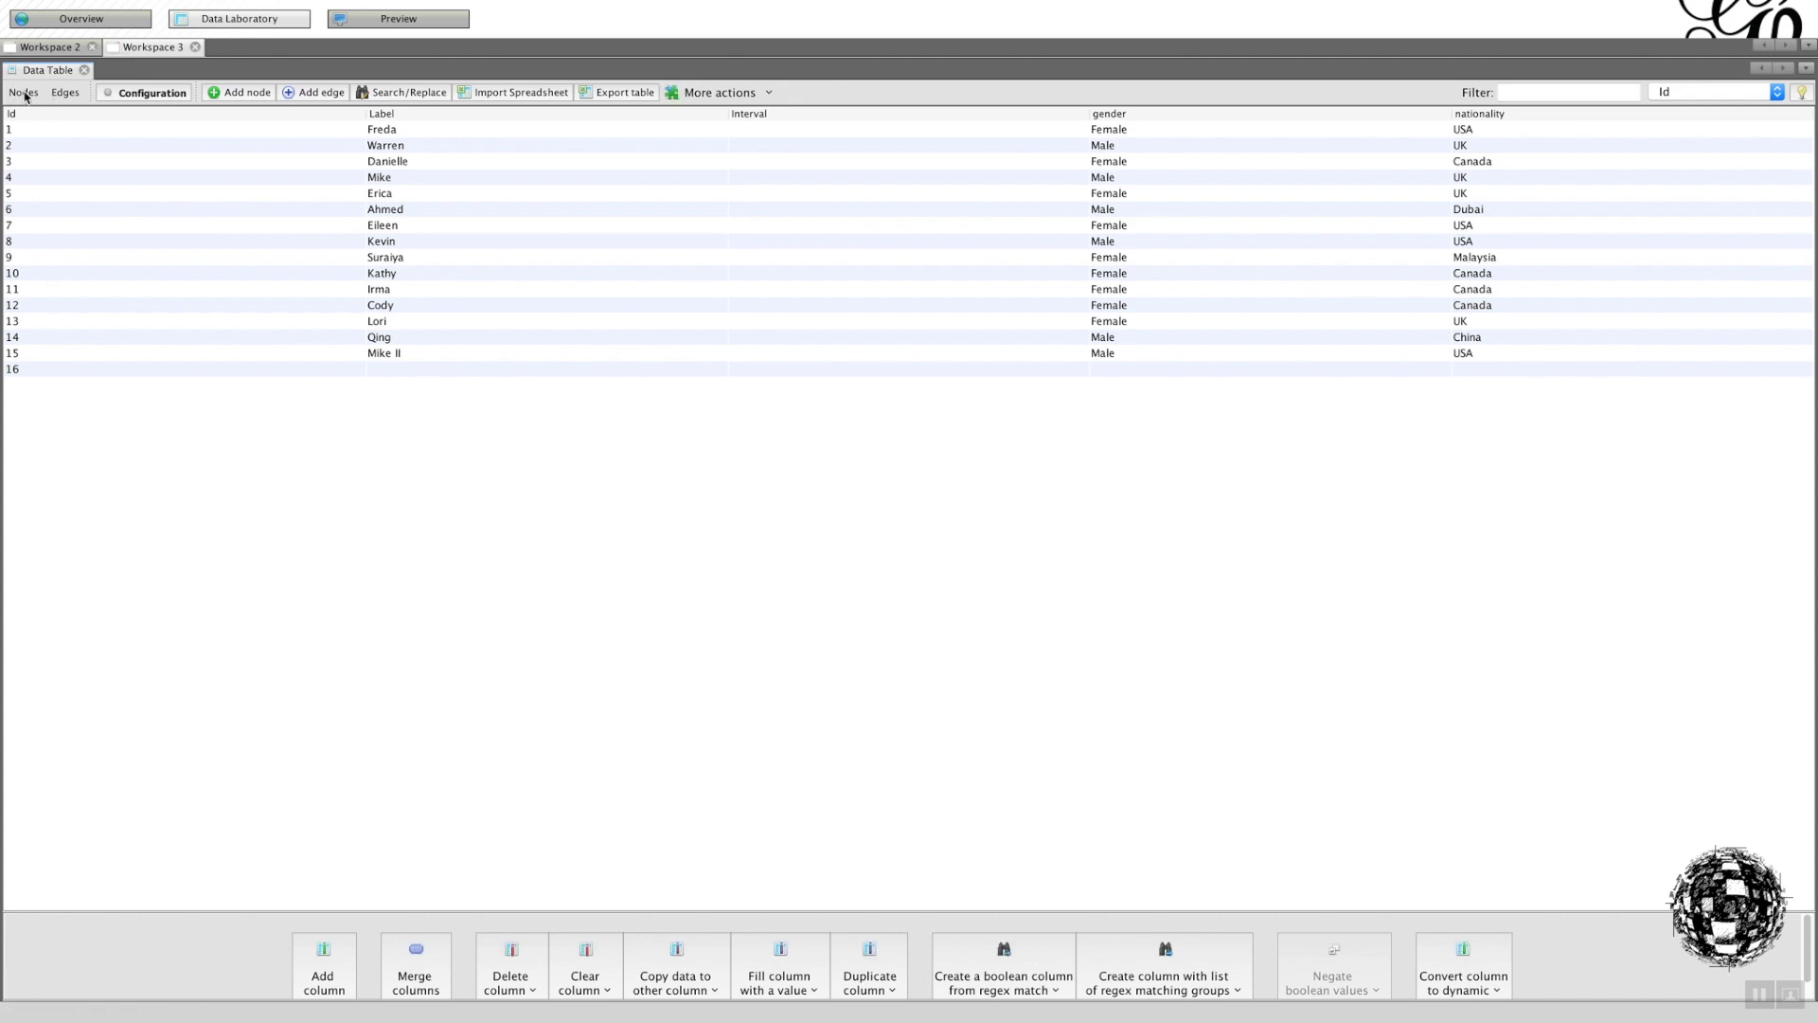
- Fill in node 16's row: label Kendra, gender Female, nationality USA
{"action": "left_click", "coordinate": [64, 92]}
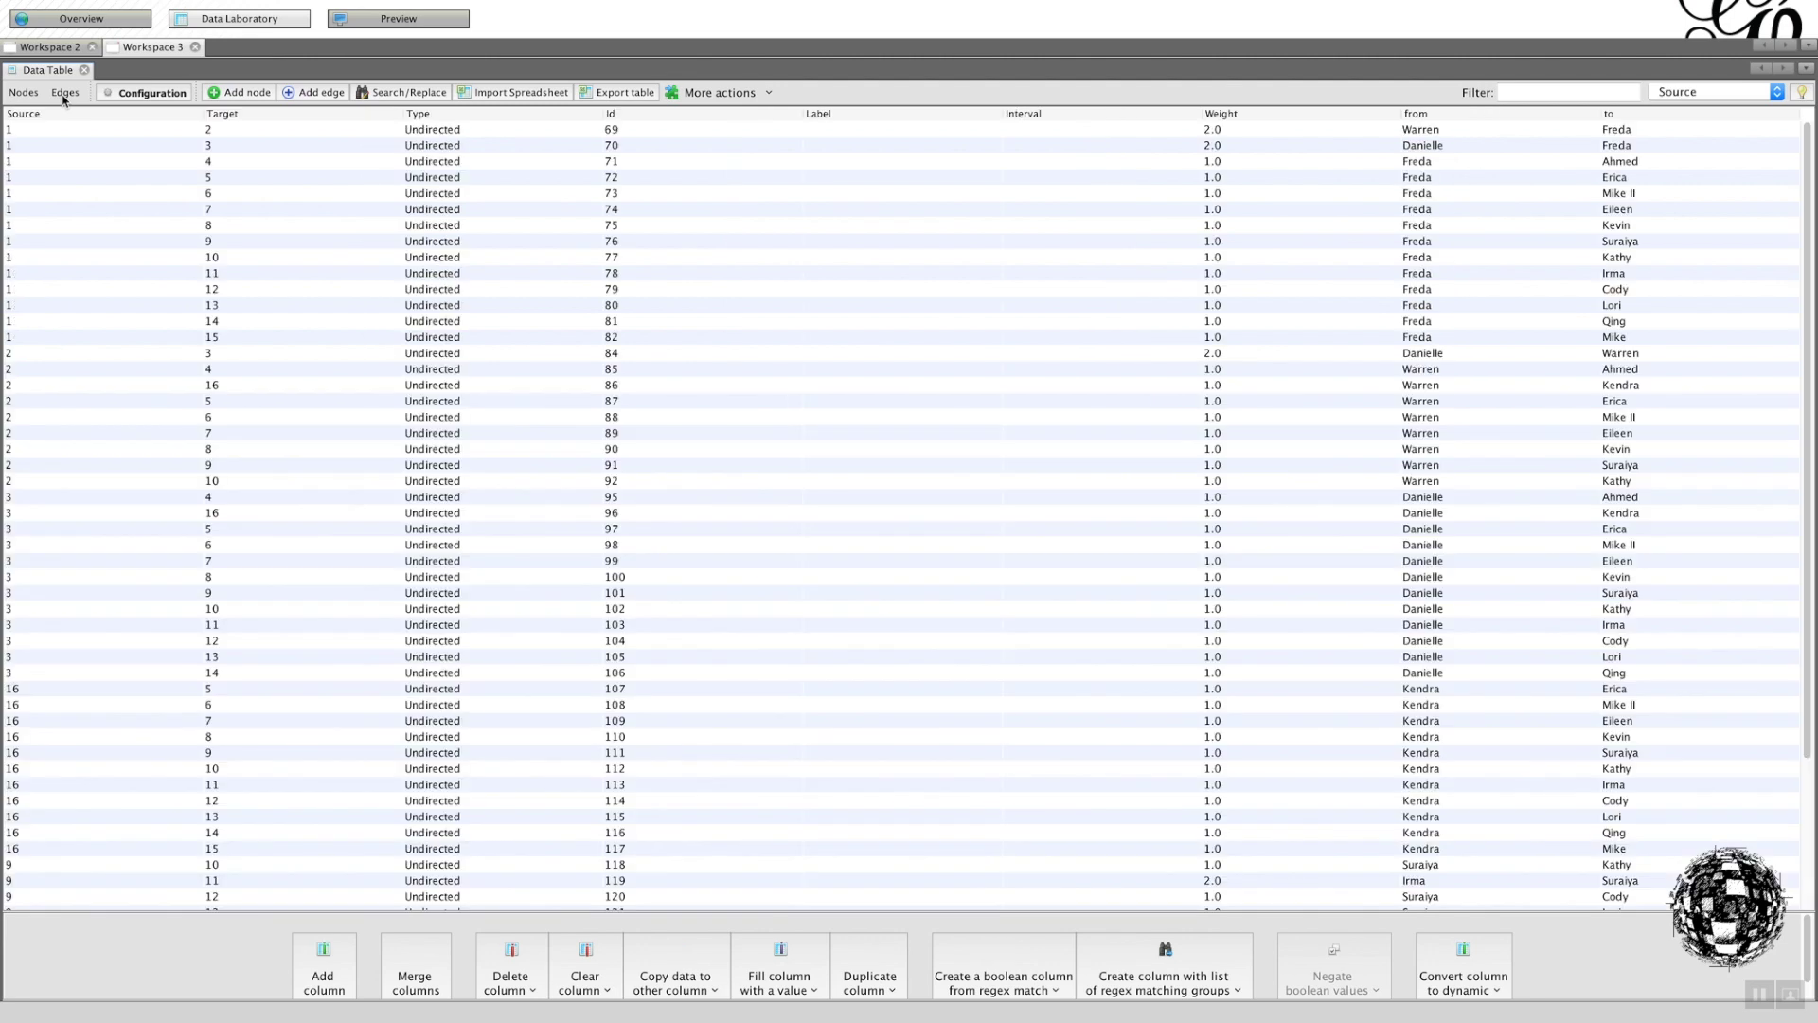
{"action": "left_click", "coordinate": [23, 93]}
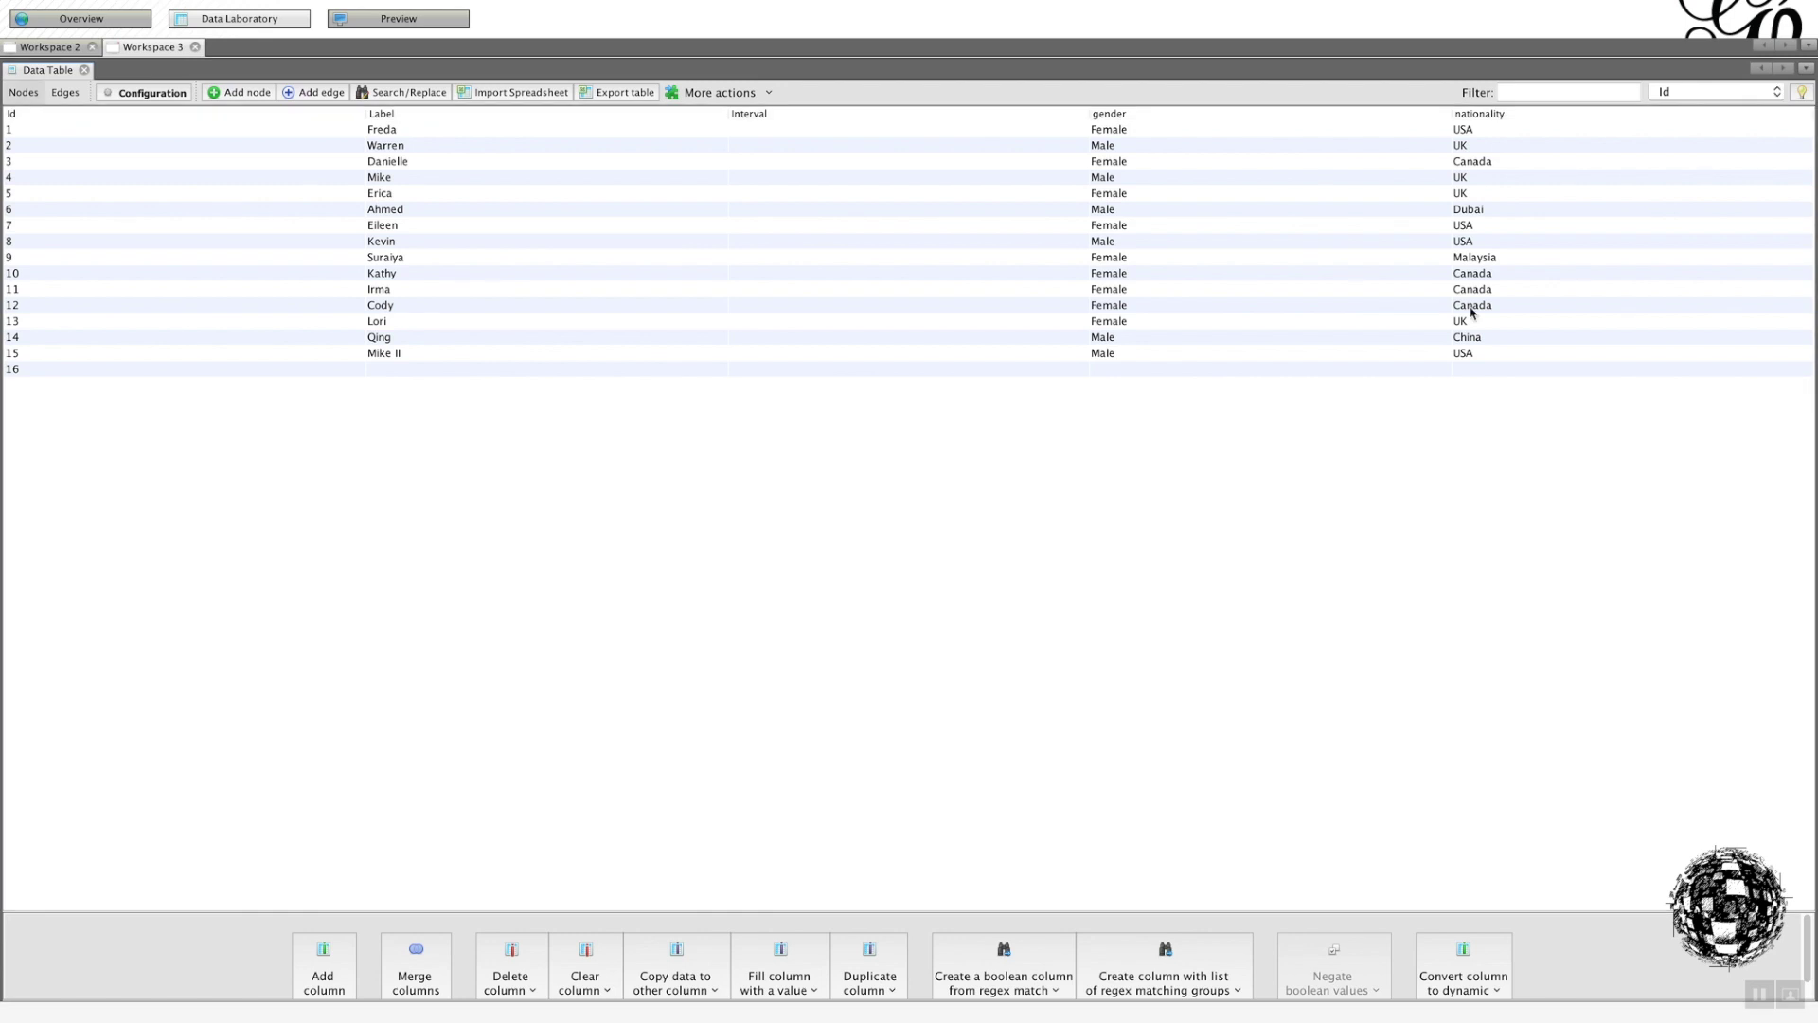
{"action": "left_click", "coordinate": [391, 372]}
{"action": "double_click", "coordinate": [391, 370]}
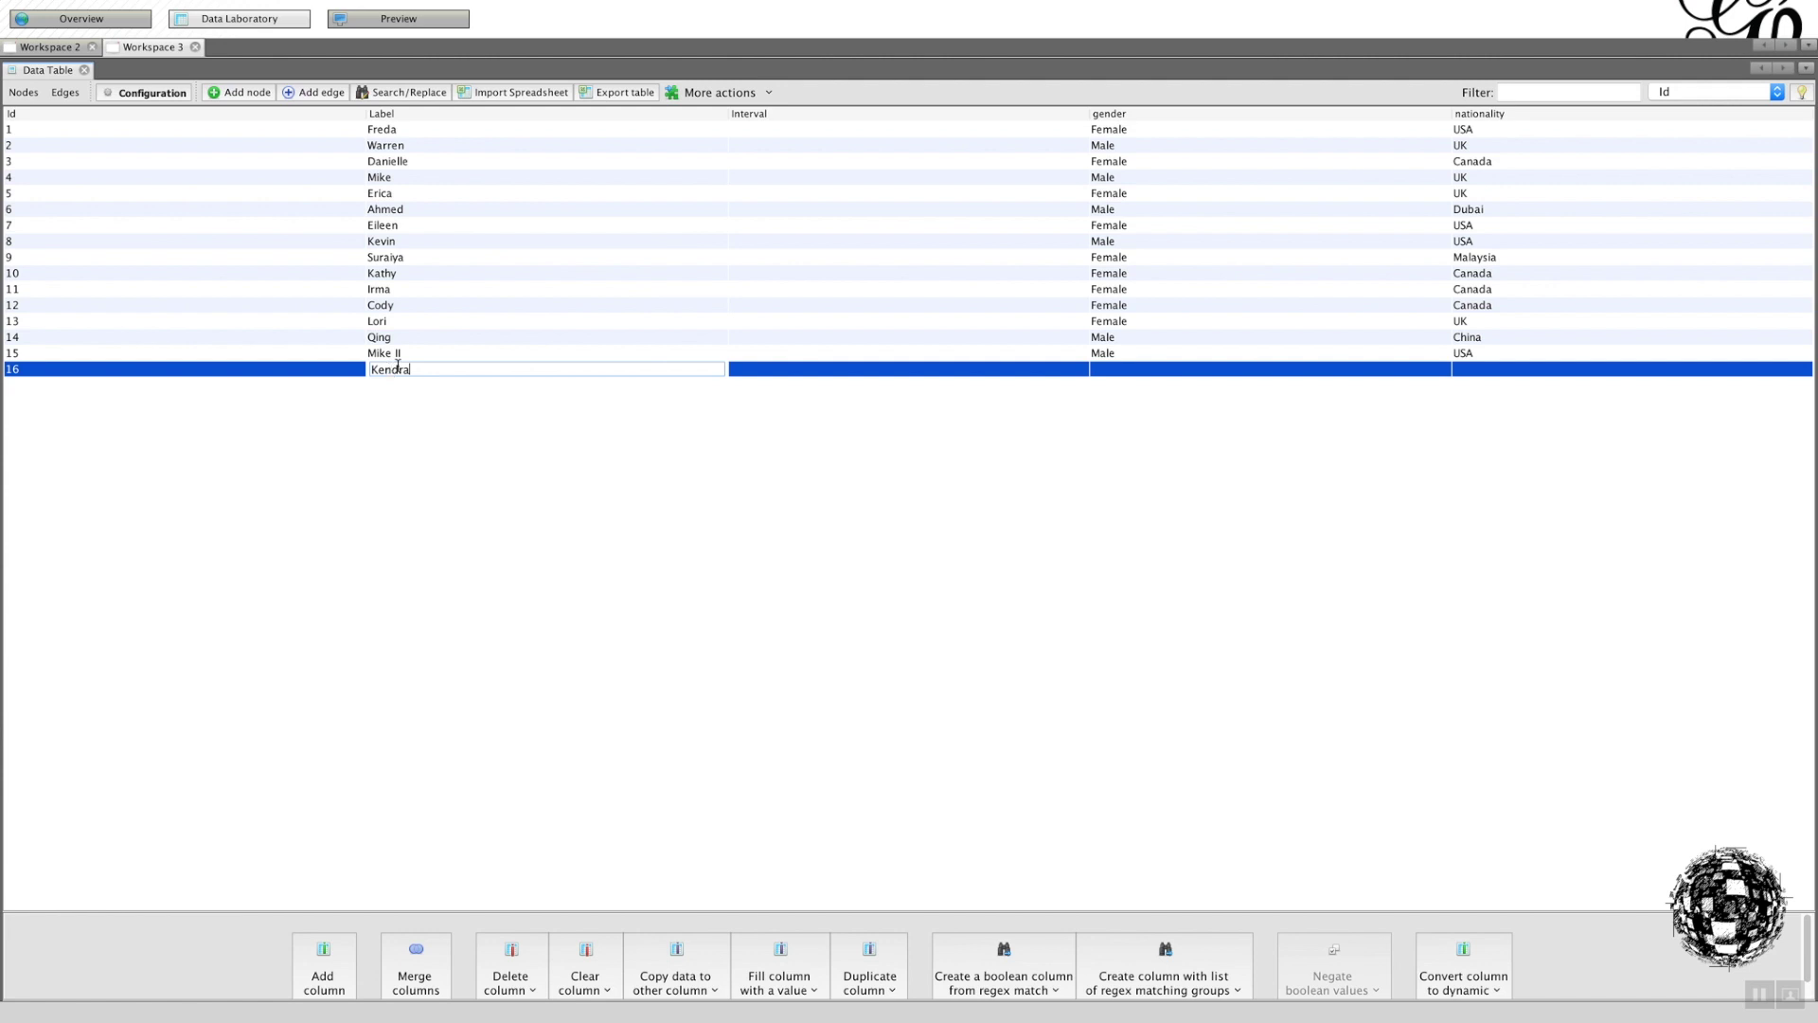
{"action": "left_click", "coordinate": [1129, 367]}
{"action": "double_click", "coordinate": [1129, 367]}
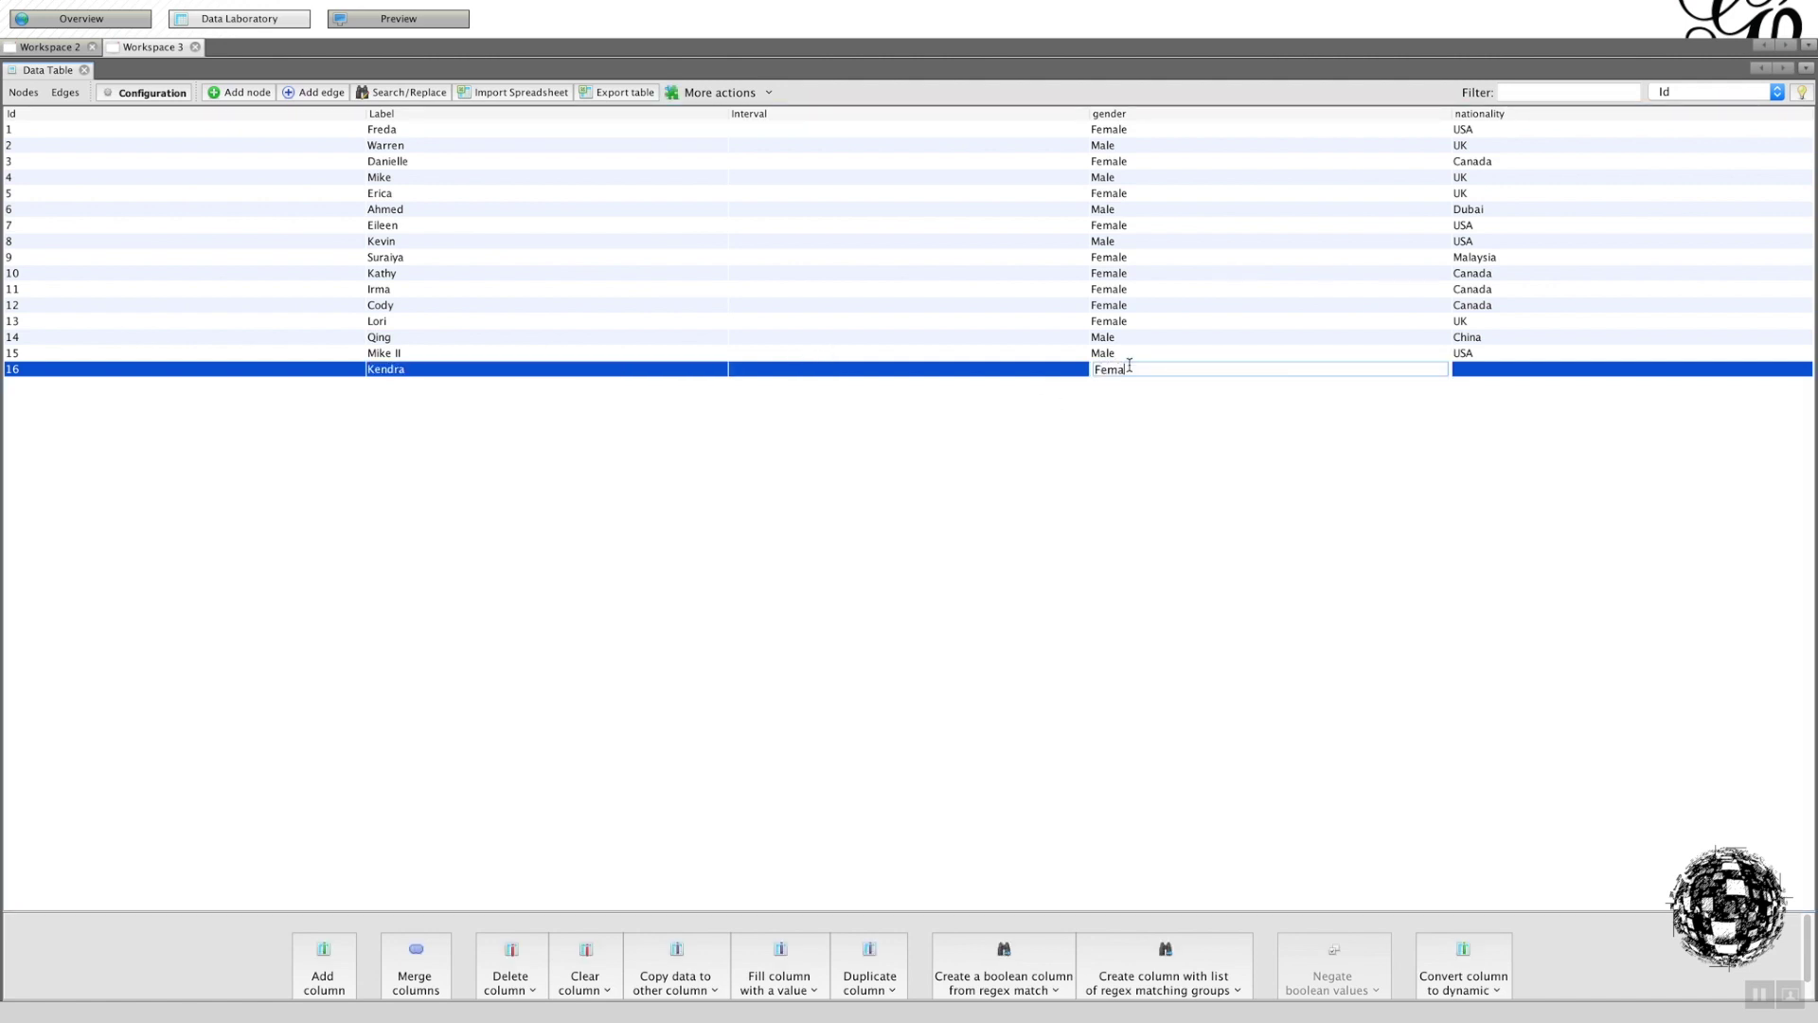
{"action": "type", "text": "Female"}
{"action": "left_click", "coordinate": [1498, 370]}
{"action": "double_click", "coordinate": [1498, 370]}
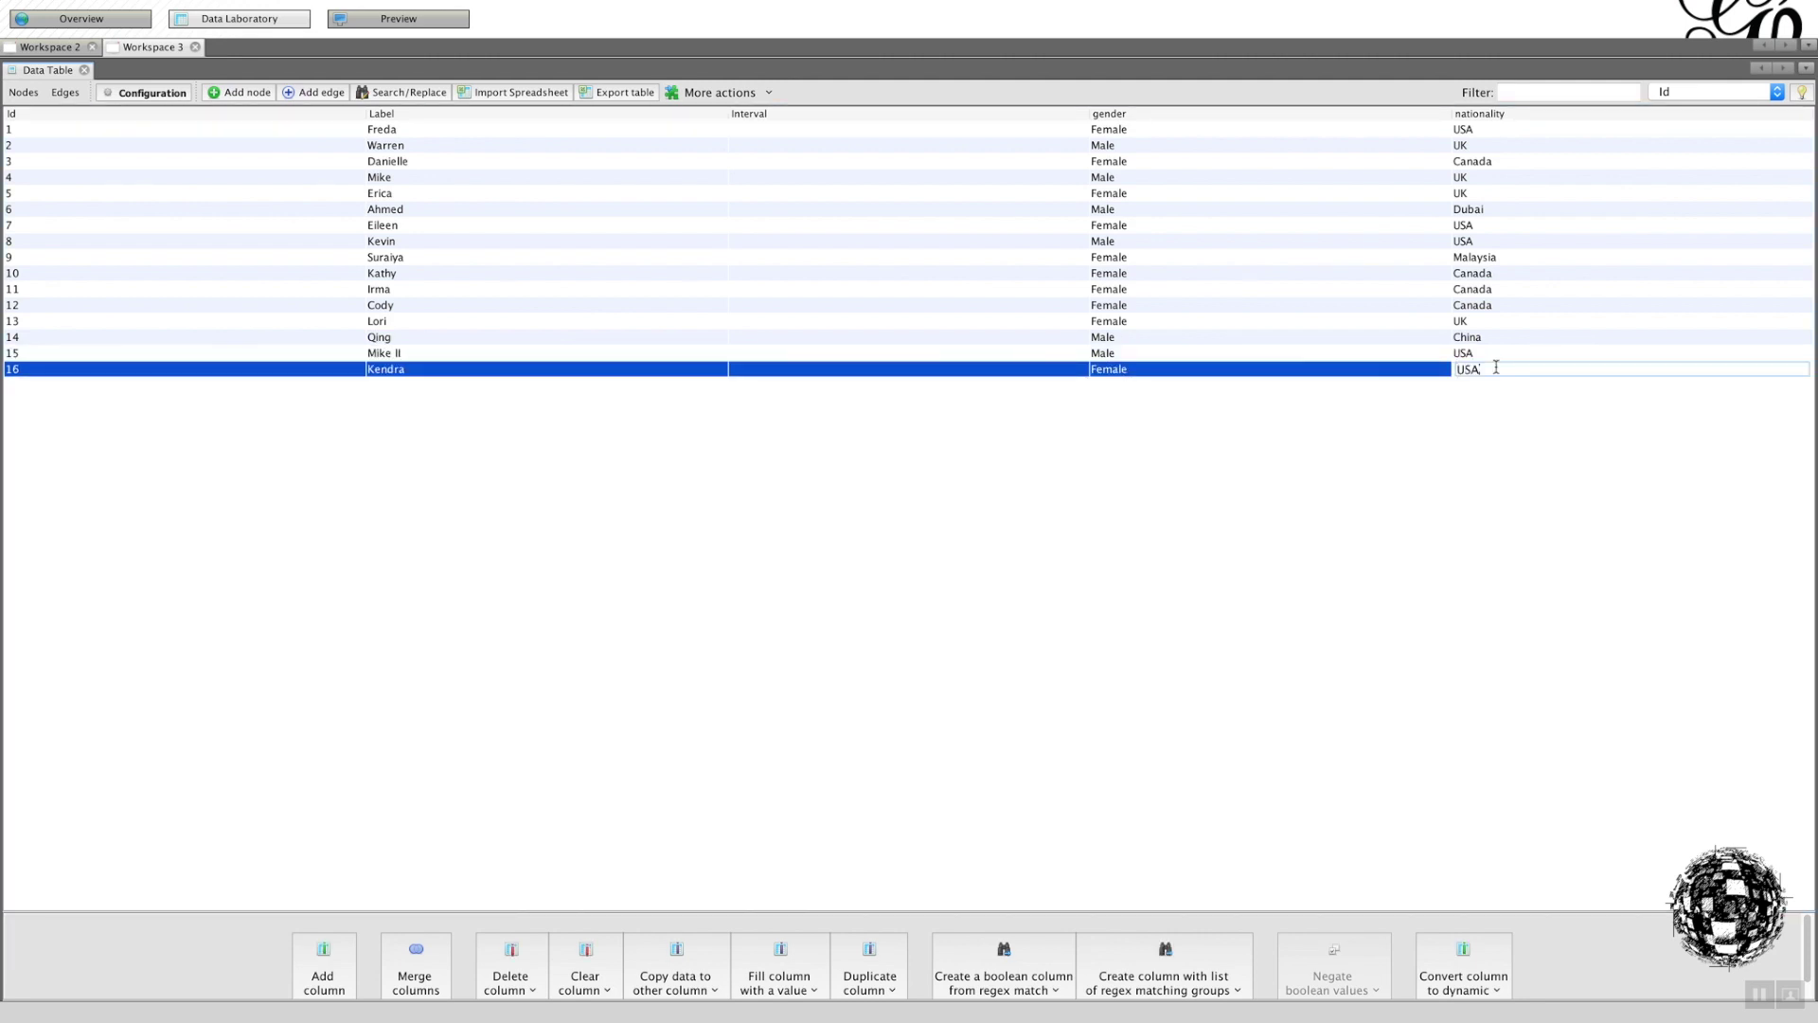
{"action": "key", "text": "Return"}
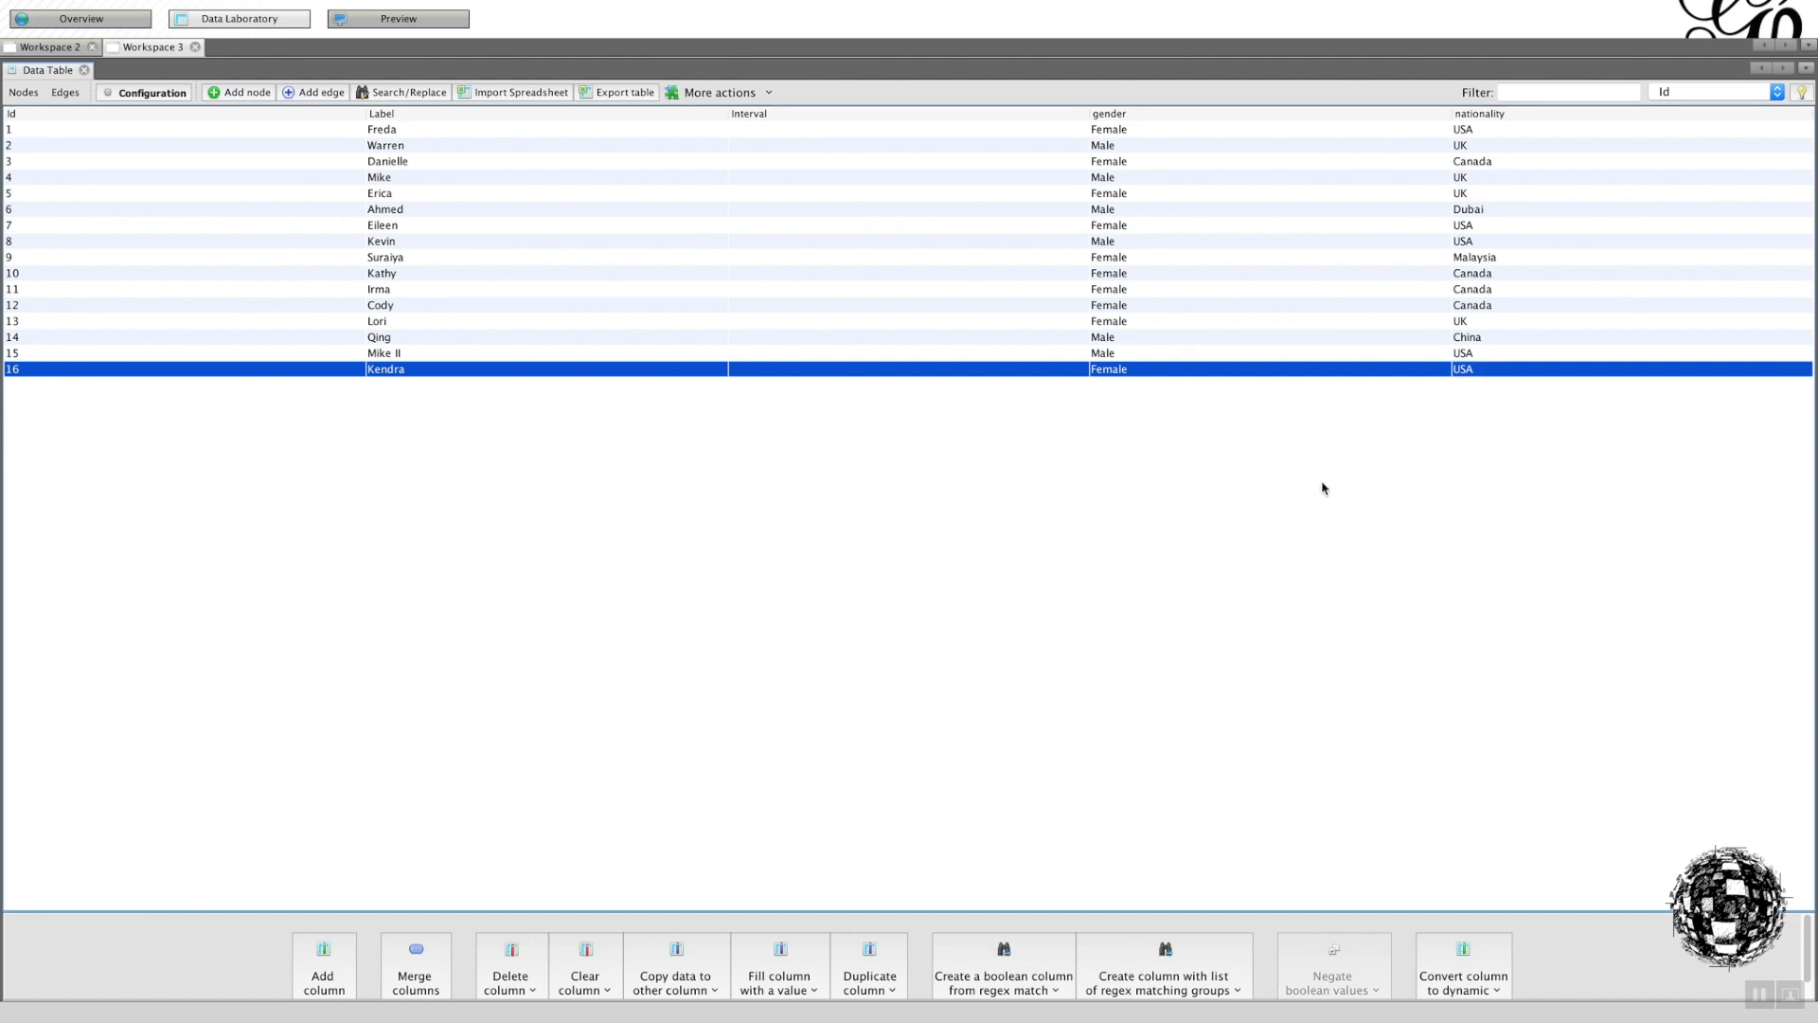